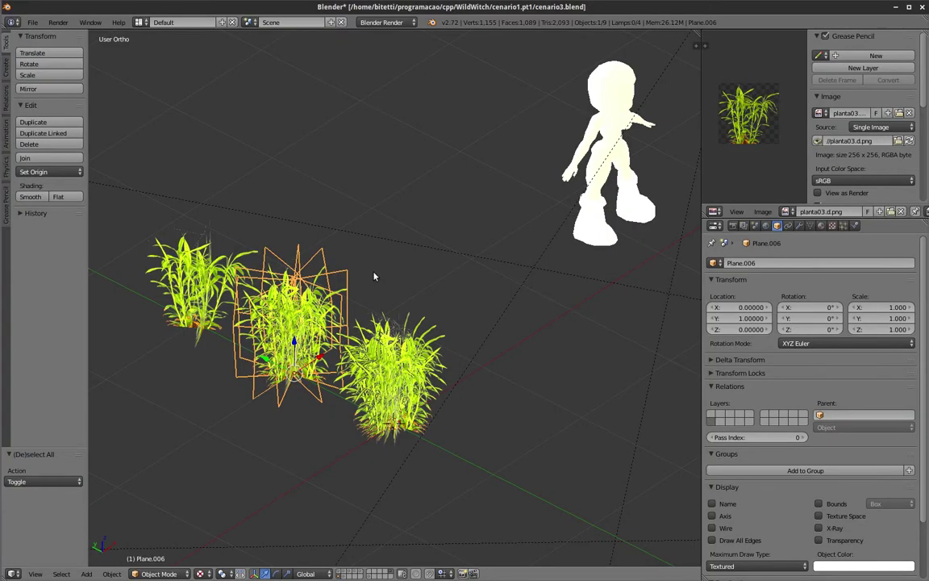
Select the right grass clump Plane.004 and maximize the 3D viewport to fill the window.
middle_click_drag(374, 273, 460, 262, "shift")
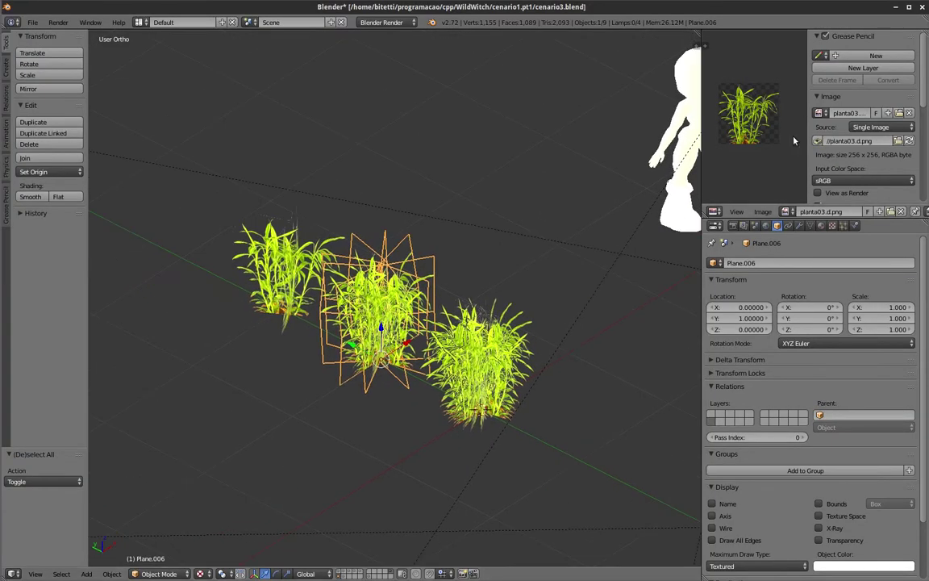
middle_click_drag(756, 124, 817, 125)
scroll(816, 125, "up", 2)
scroll(815, 121, "up", 1)
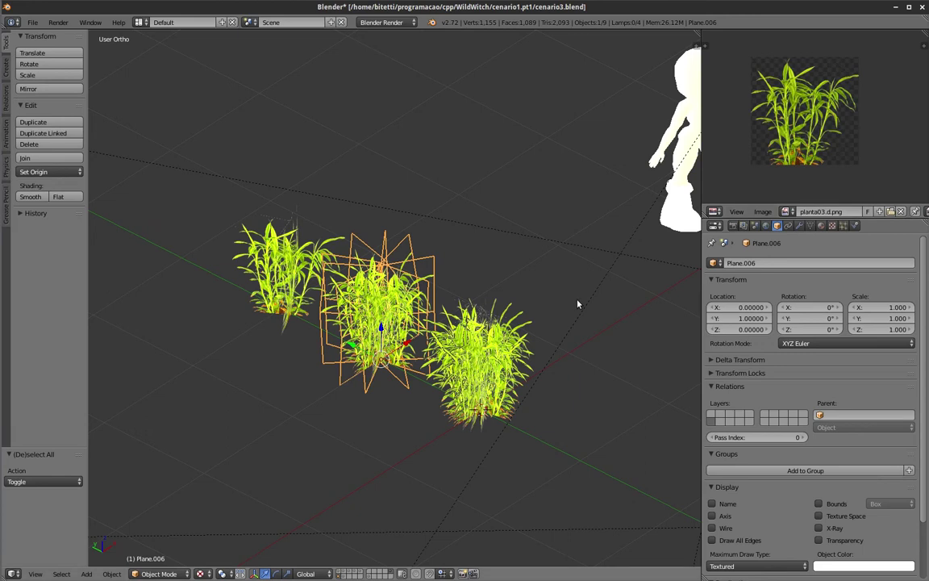
right_click(477, 363)
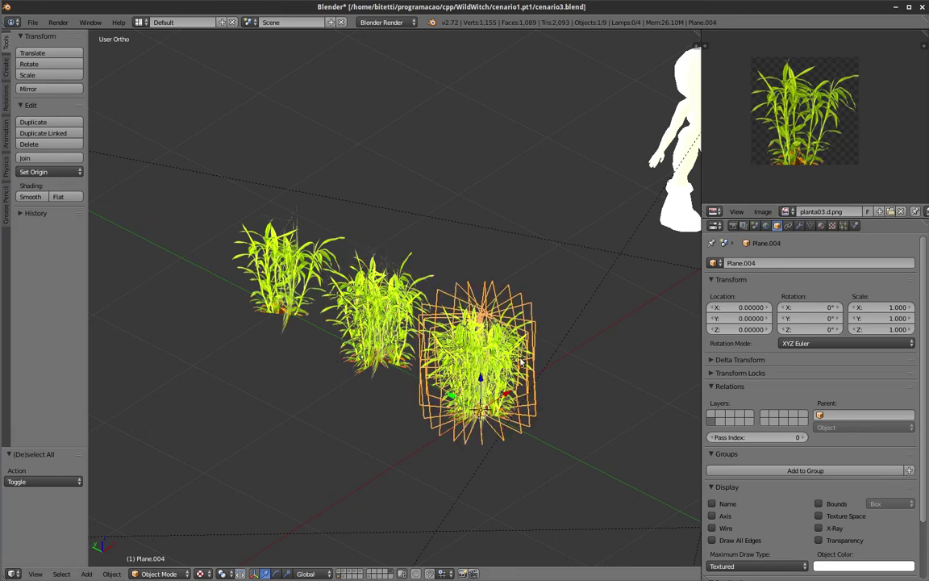
key("ctrl+Up")
Hide the tool shelf and move in closer on the grass clumps.
middle_click_drag(522, 361, 401, 351, "shift")
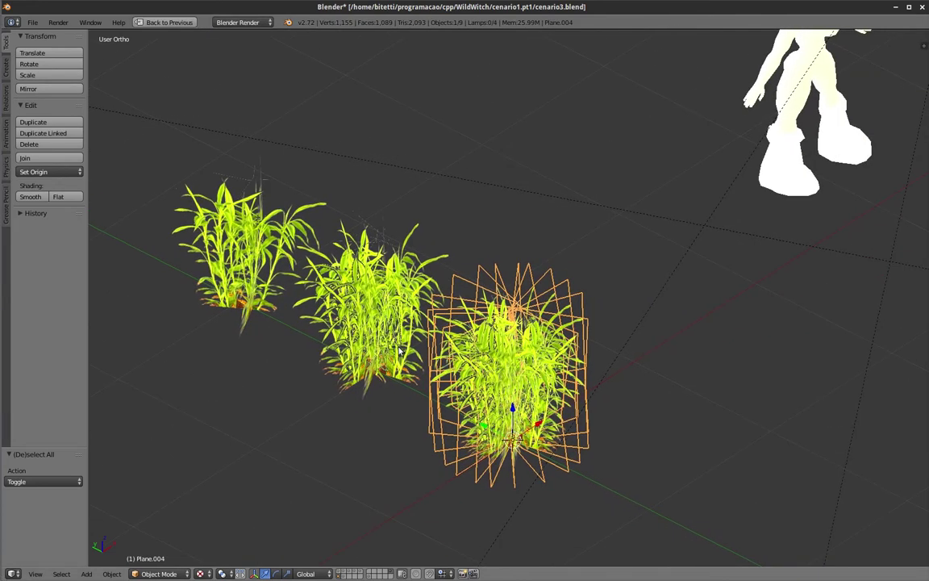
key("t")
scroll(349, 347, "up", 1)
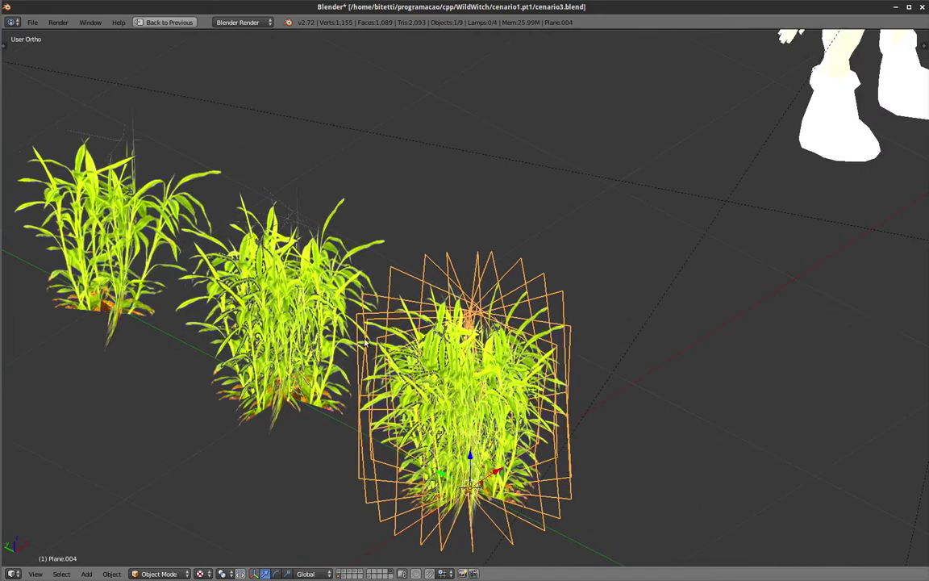
middle_click_drag(329, 308, 405, 230, "shift")
Orbit around Plane.004, then enter Edit Mode and select a vertex on its left edge.
mouse_move(438, 321)
middle_mouse_down()
mouse_move(408, 301)
mouse_move(359, 343)
mouse_move(349, 421)
middle_mouse_up()
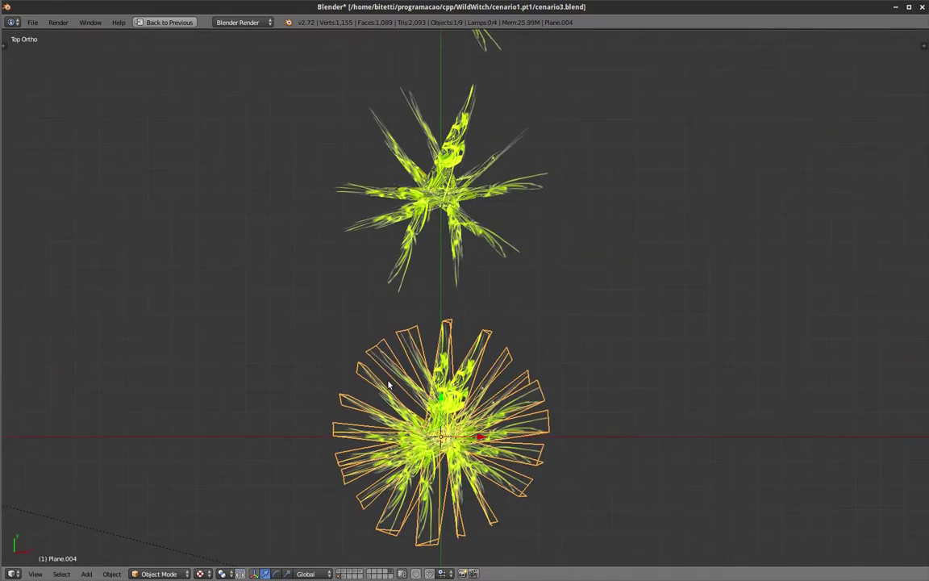
mouse_move(349, 421)
middle_mouse_down()
mouse_move(391, 367)
mouse_move(492, 305)
mouse_move(442, 289)
mouse_move(494, 328)
mouse_move(500, 295)
mouse_move(413, 308)
middle_mouse_up()
scroll(442, 289, "up", 3)
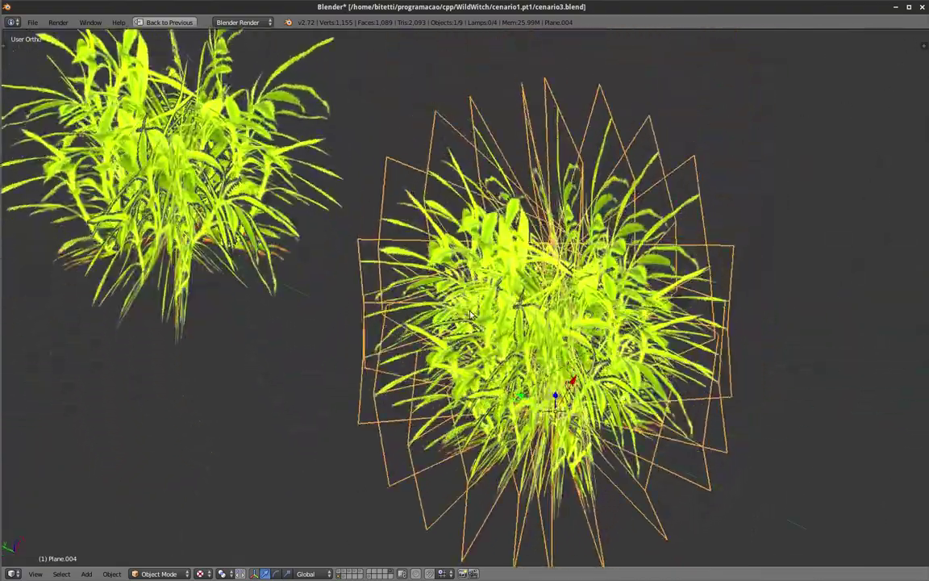
key("Tab")
right_click(365, 294)
Move the selected vertex slightly along Y, then return Plane.004 to Object Mode.
middle_click_drag(365, 293, 399, 242)
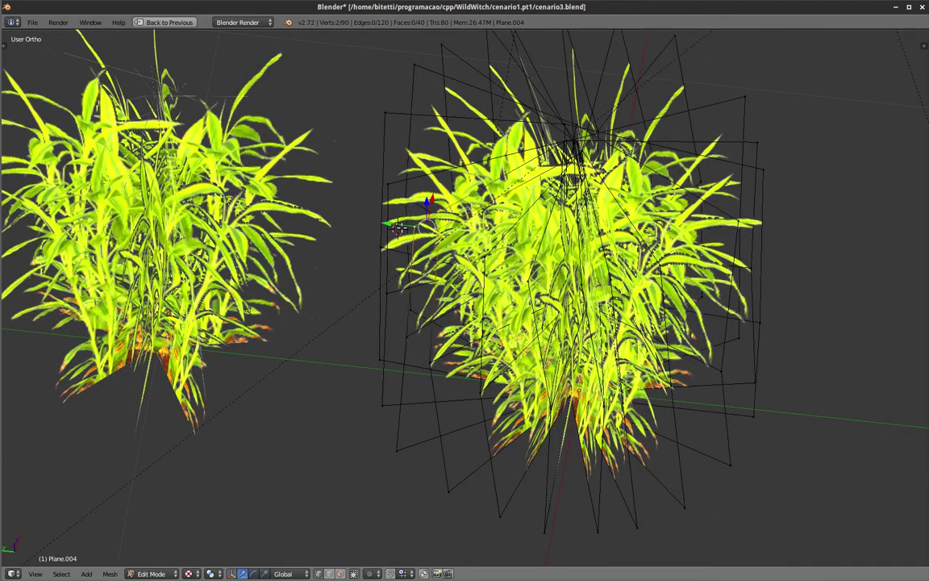
key("g")
key("y")
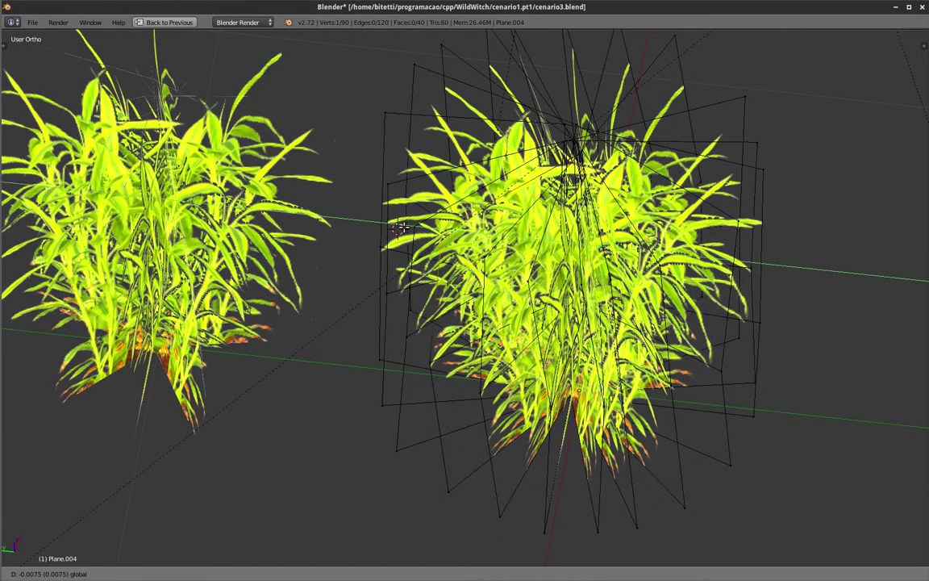
left_click(399, 228)
mouse_move(445, 221)
middle_mouse_down()
mouse_move(467, 338)
mouse_move(477, 322)
mouse_move(603, 254)
middle_mouse_up()
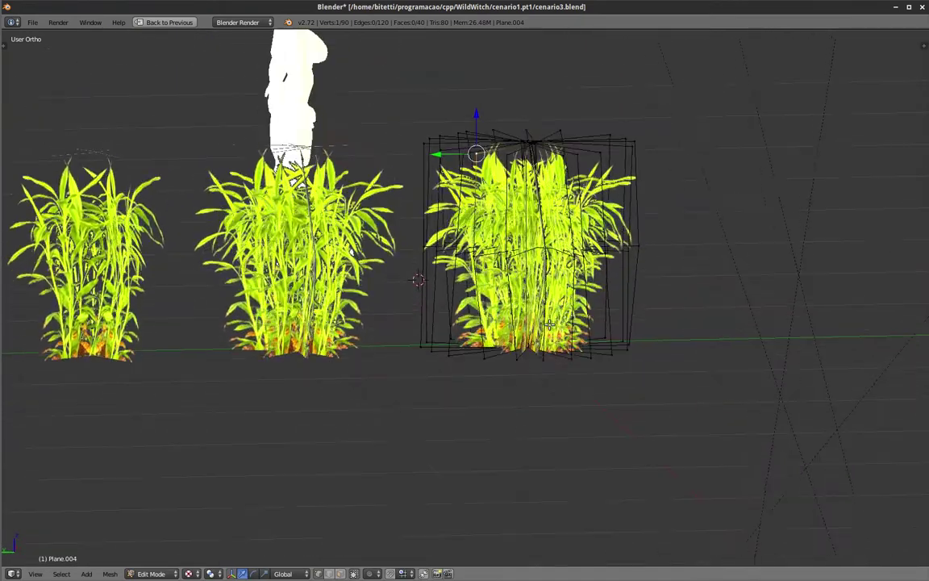
key("Tab")
mouse_move(531, 302)
middle_mouse_down()
mouse_move(472, 276)
mouse_move(464, 307)
middle_mouse_up()
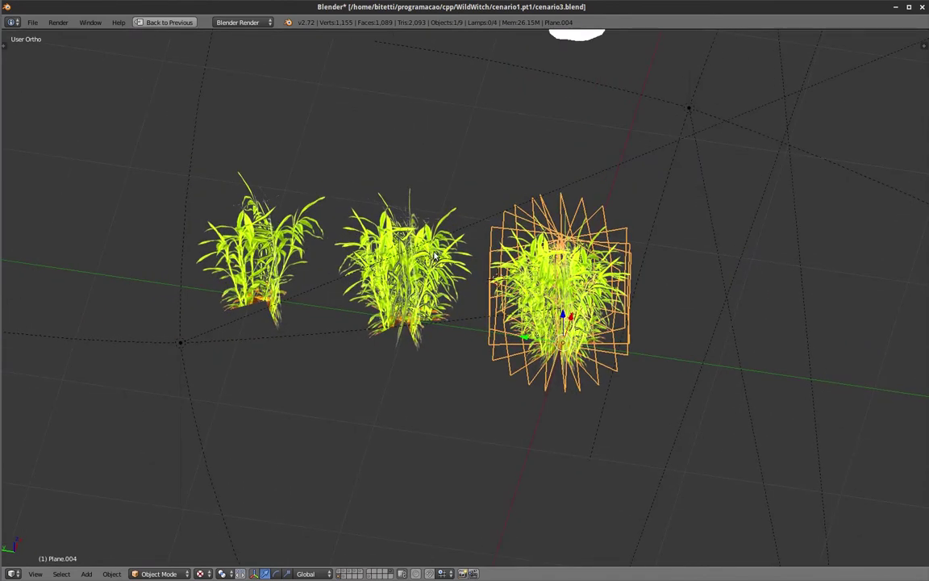
right_click(380, 233)
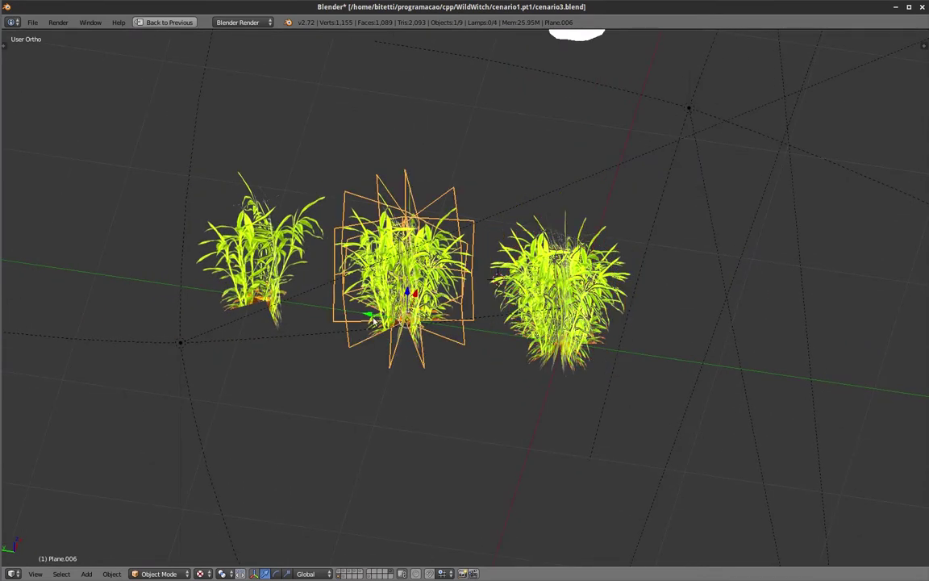
middle_click_drag(376, 361, 461, 299)
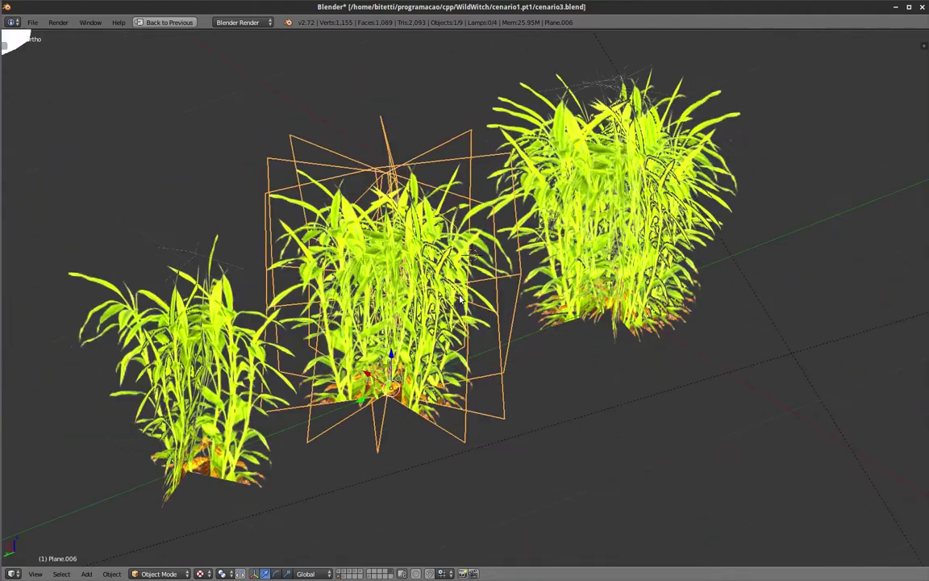
right_click(215, 319)
mouse_move(215, 318)
middle_mouse_down()
mouse_move(256, 275)
mouse_move(341, 345)
mouse_move(351, 342)
mouse_move(399, 267)
mouse_move(393, 250)
mouse_move(426, 303)
middle_mouse_up()
right_click(426, 302)
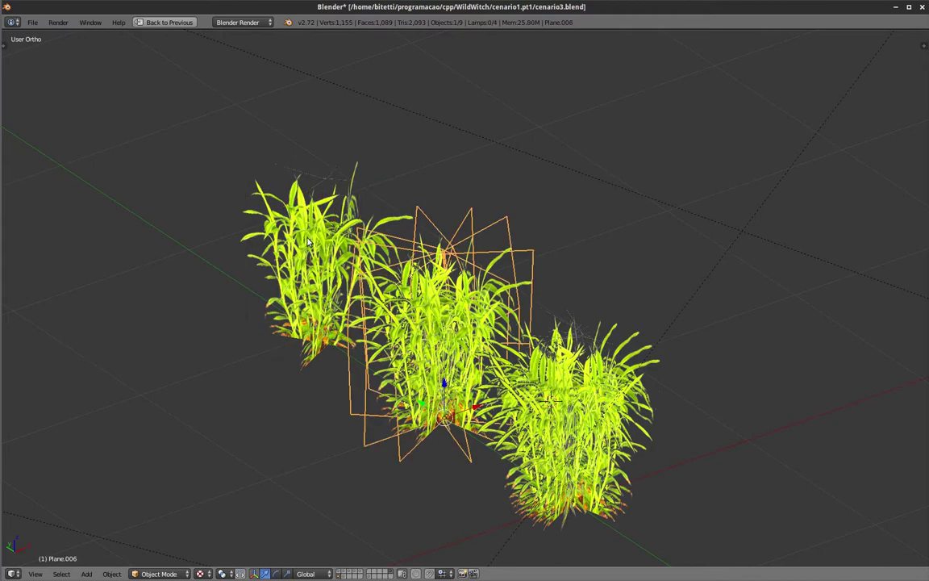
right_click(429, 309)
right_click(439, 326)
right_click(299, 250)
mouse_move(488, 230)
middle_mouse_down()
mouse_move(516, 232)
mouse_move(463, 288)
mouse_move(476, 255)
middle_mouse_up()
Switch to Right Ortho, select the white character, and un-maximize the 3D view.
key("KP_3")
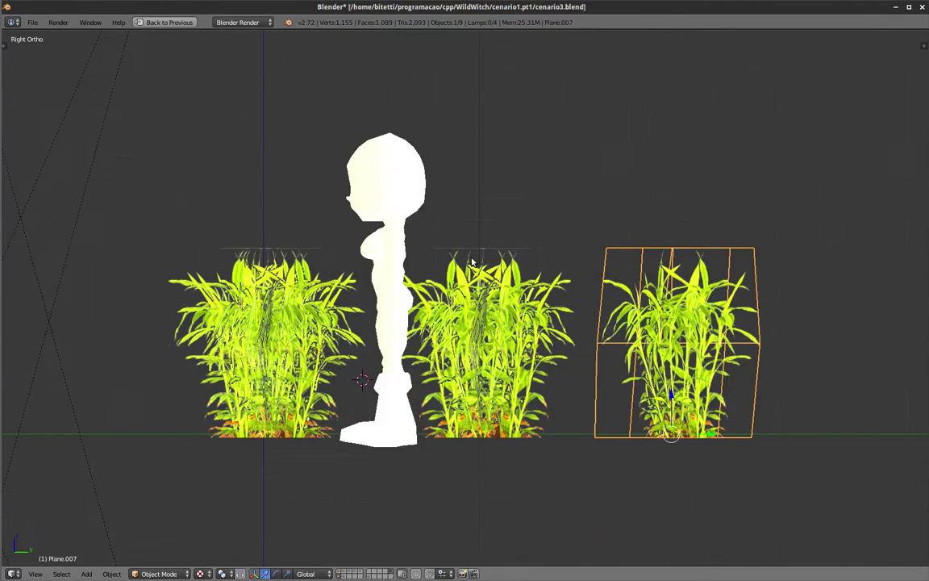
right_click(388, 233)
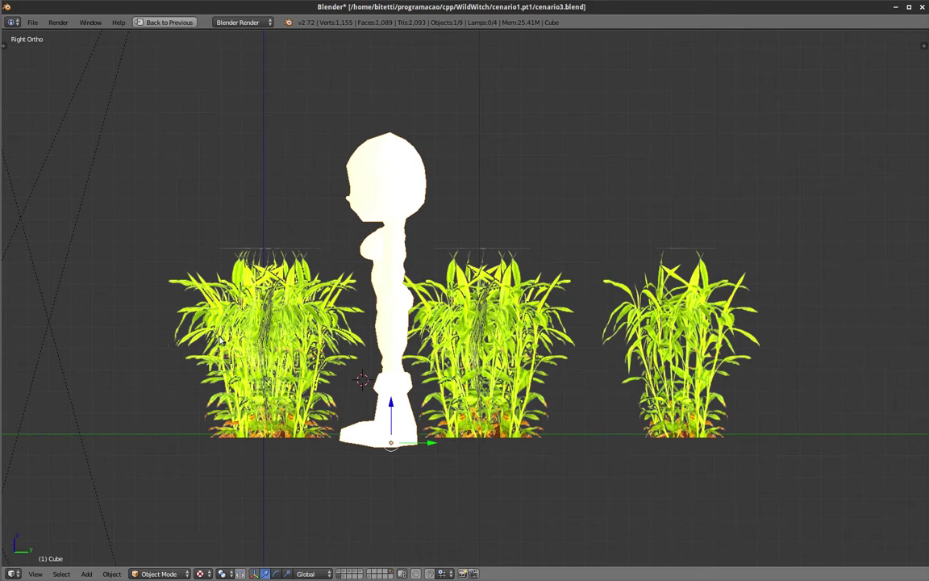
scroll(271, 309, "down", 2)
key("ctrl+Up")
mouse_move(204, 265)
middle_mouse_down()
mouse_move(393, 317)
mouse_move(405, 470)
middle_mouse_up()
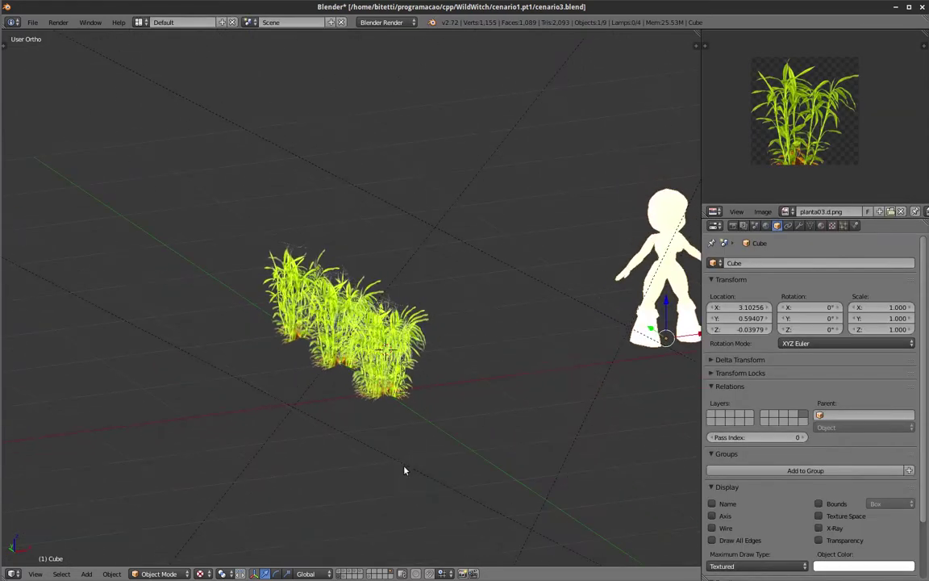
Show only the grass layer and start a Khronos Collada (.dae) export.
left_click(392, 574)
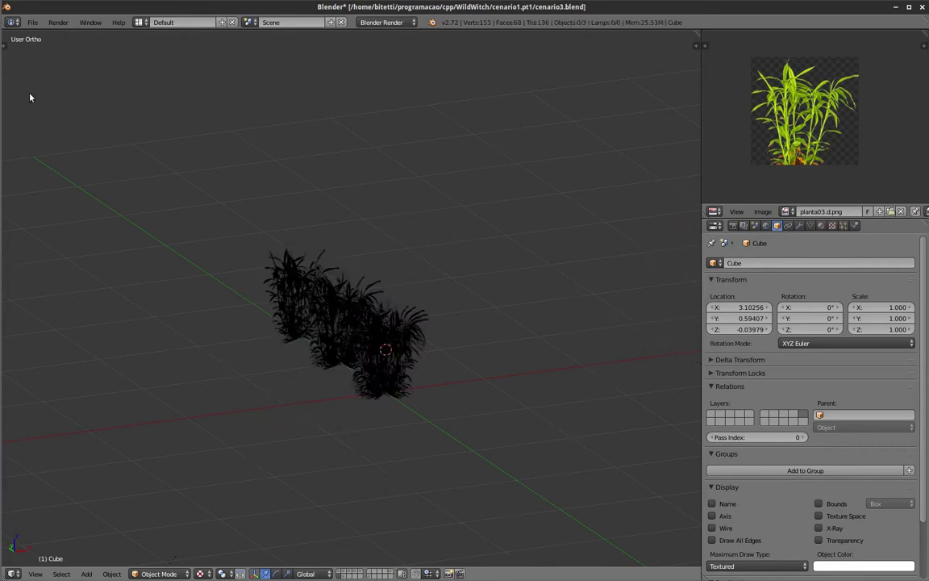
left_click(32, 24)
mouse_move(71, 222)
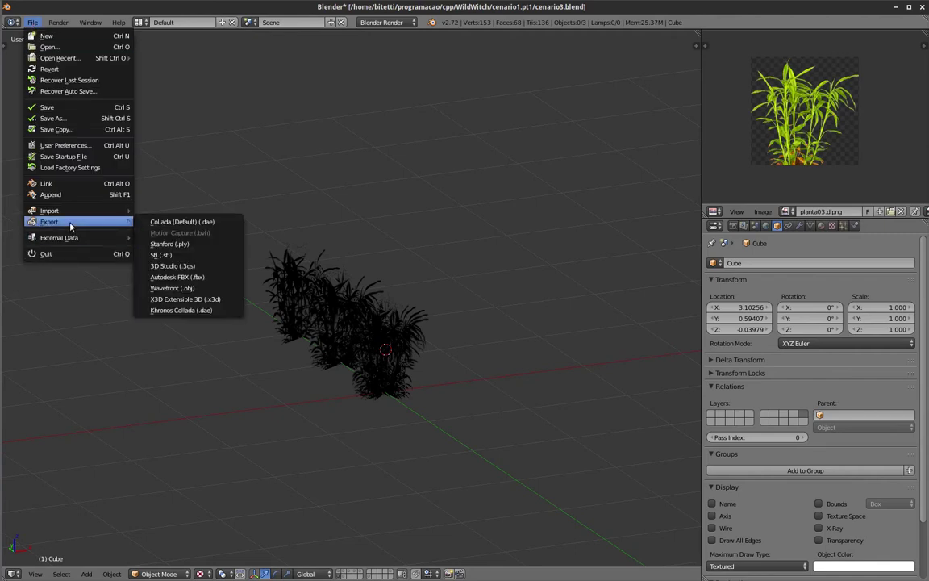
left_click(181, 311)
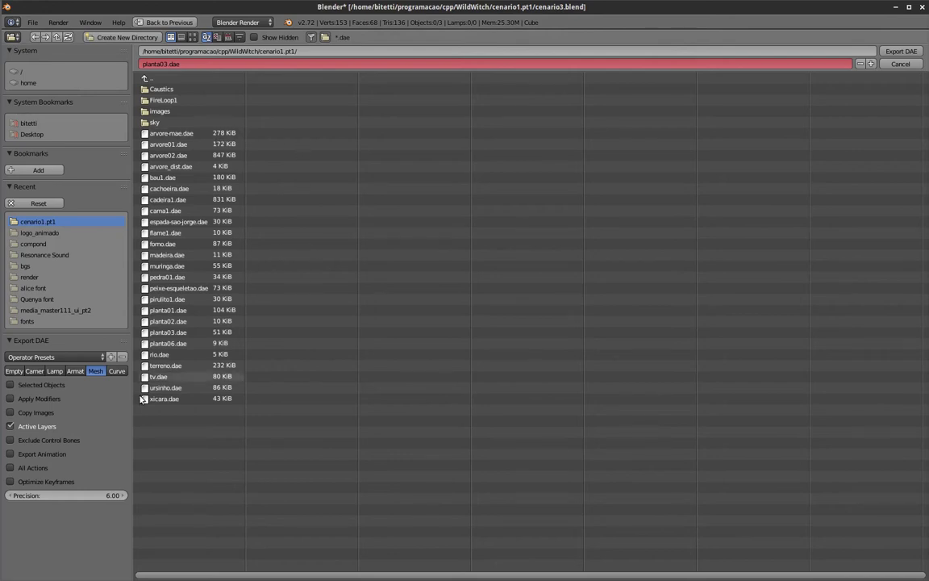
Export planta03.dae with Selected Objects and Copy Images off and Active Layers on.
left_click(157, 64)
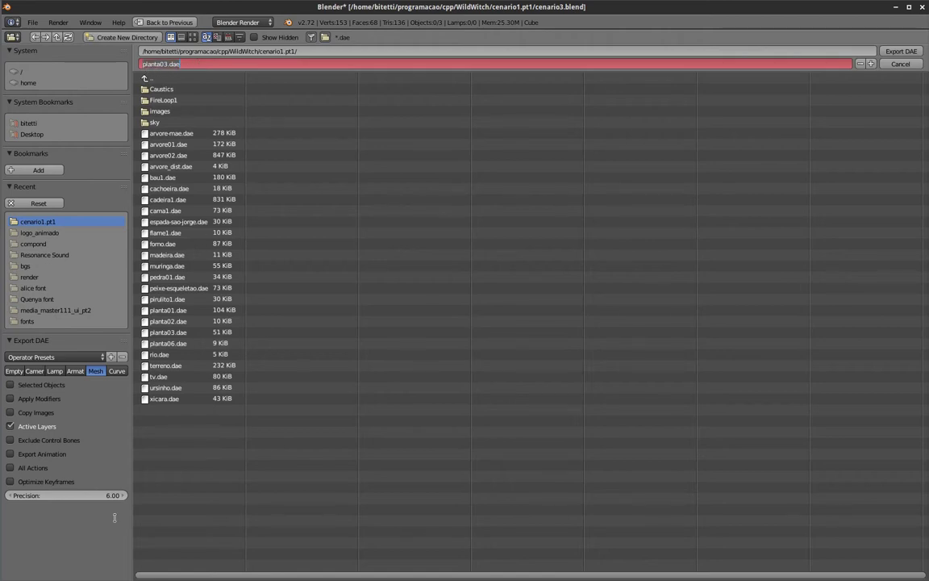
key("Return")
left_click(11, 385)
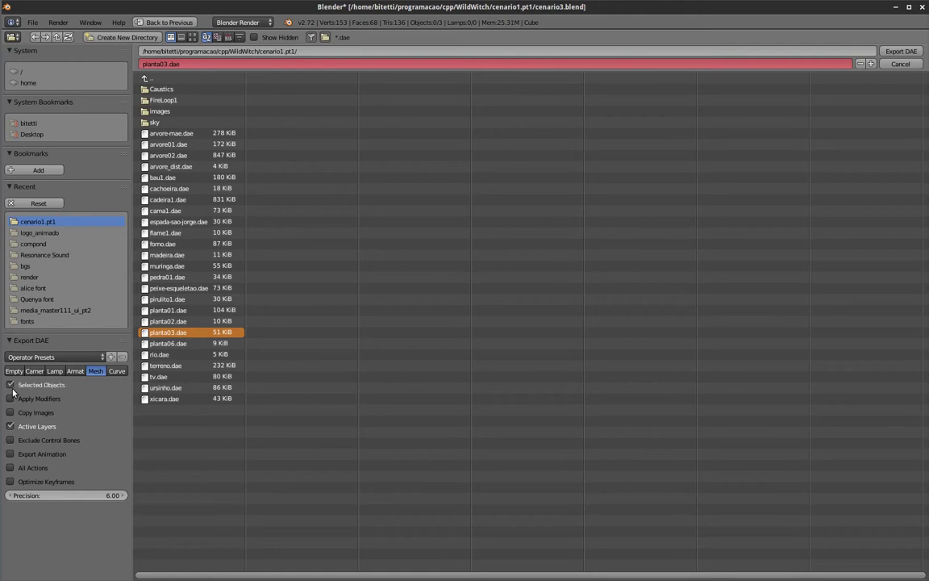
left_click(10, 385)
left_click(11, 414)
left_click(11, 414)
left_click(11, 427)
left_click(903, 53)
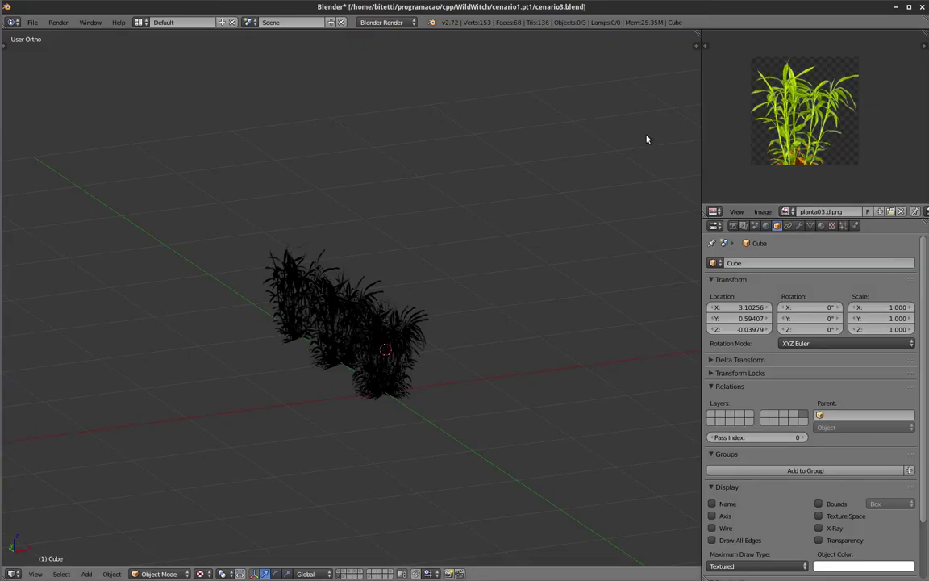
Minimize Blender, launch Godot from the application finder, and open Wild Witch Project.
left_click(899, 9)
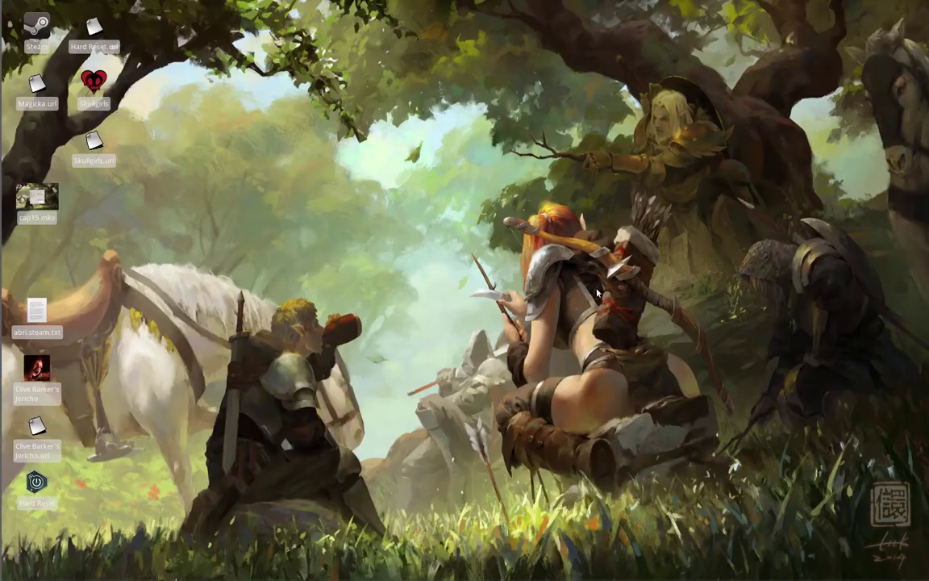
key("alt+F3")
type("godot")
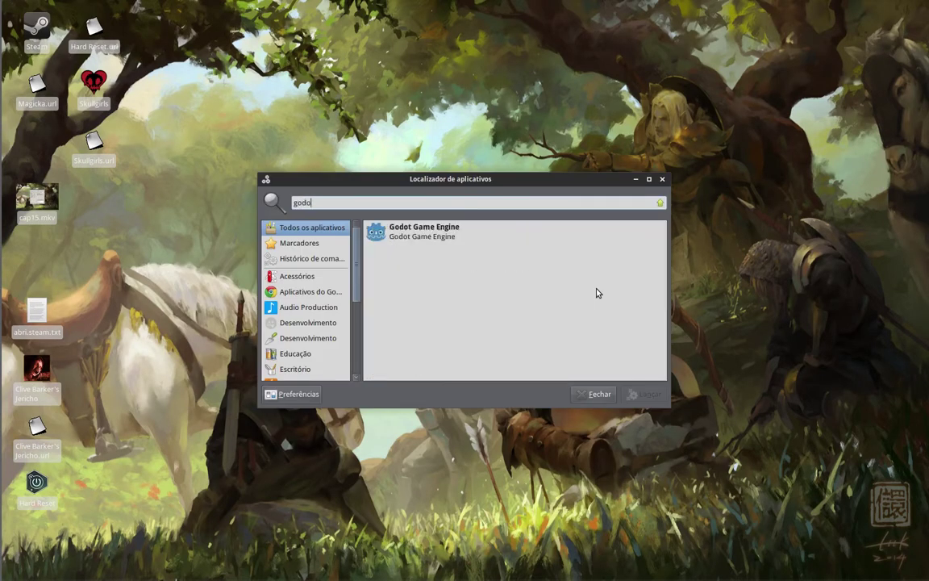
key("Return")
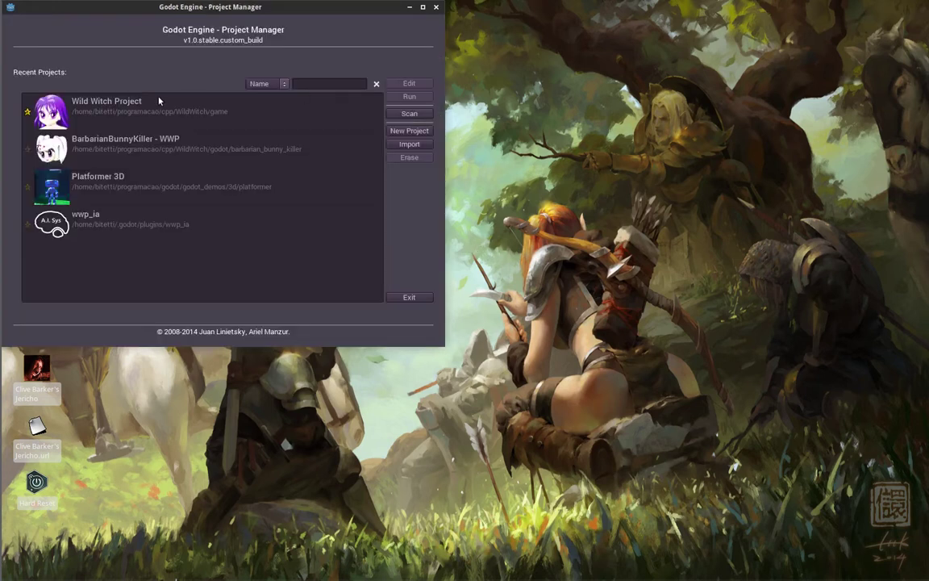
double_click(159, 101)
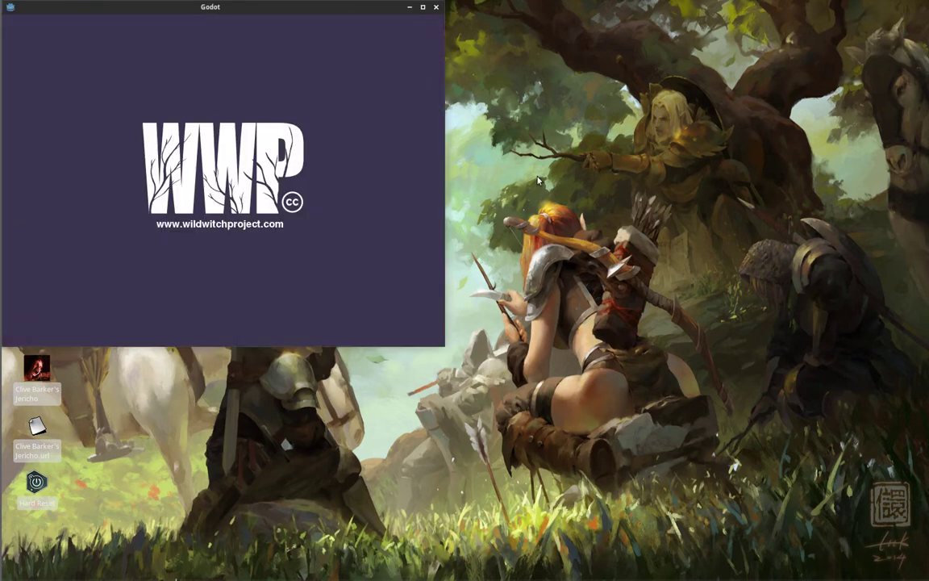
Maximize Godot, Save & Re-Import the changed planta03 scene, and orbit over the garden.
left_click(422, 9)
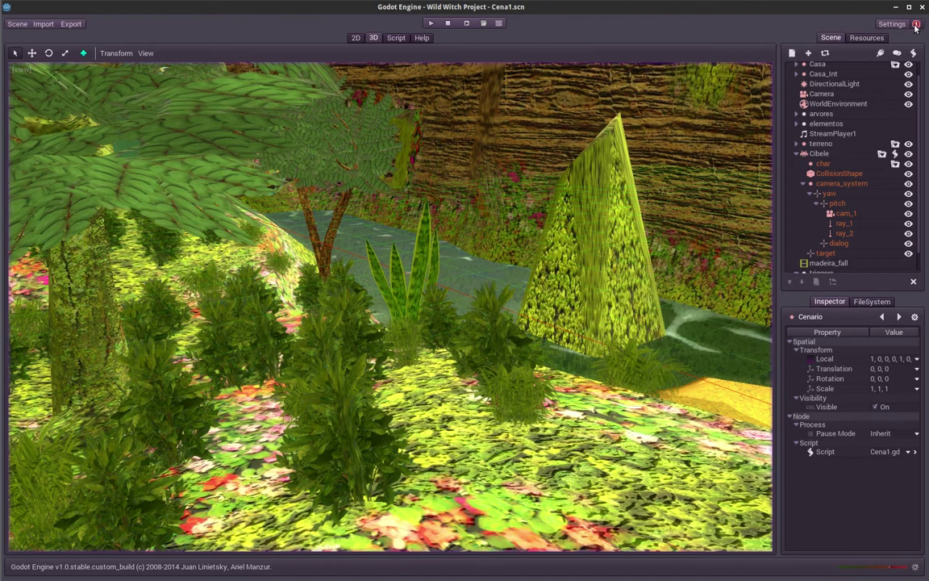
left_click(917, 25)
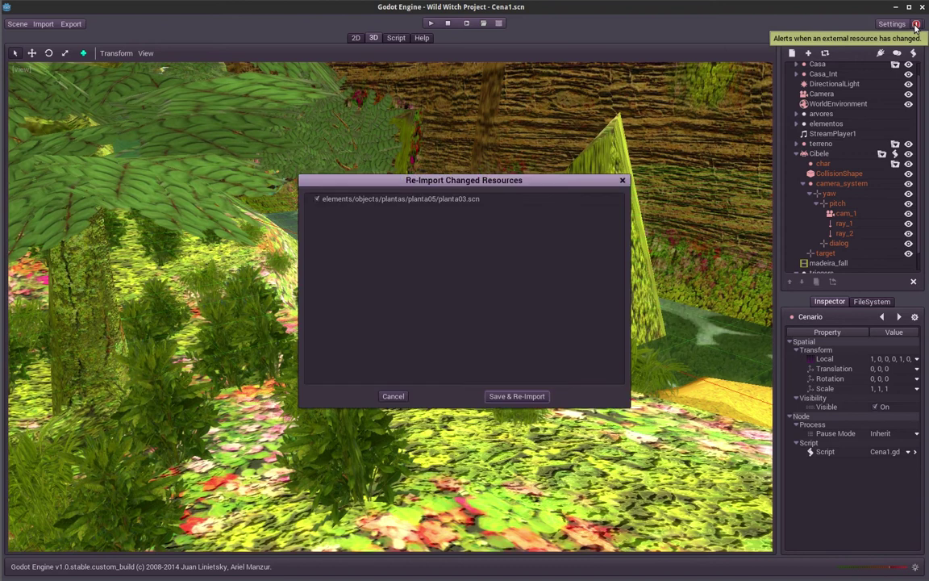
left_click(502, 396)
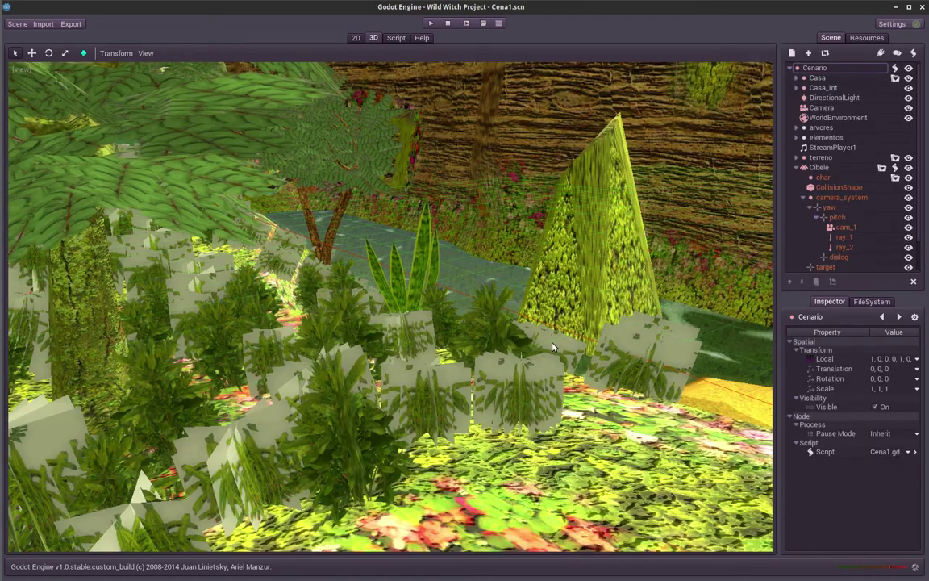
mouse_move(552, 347)
middle_mouse_down()
mouse_move(443, 387)
mouse_move(329, 406)
mouse_move(287, 366)
mouse_move(369, 381)
middle_mouse_up()
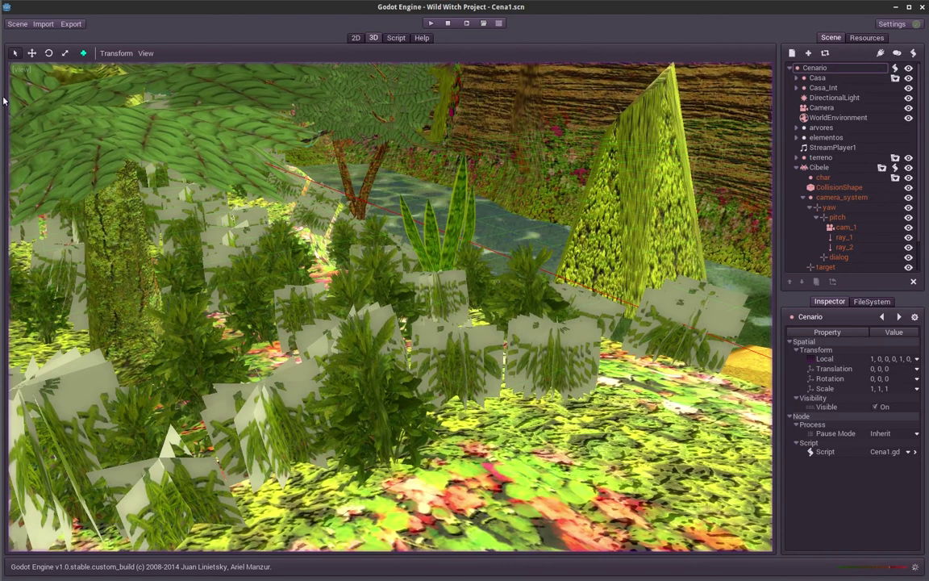
left_click(17, 23)
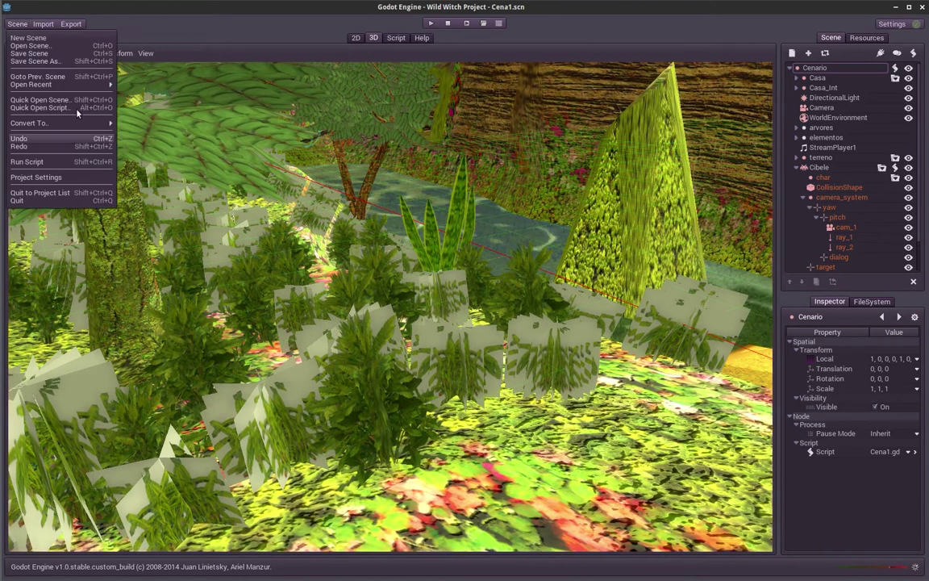
left_click(111, 28)
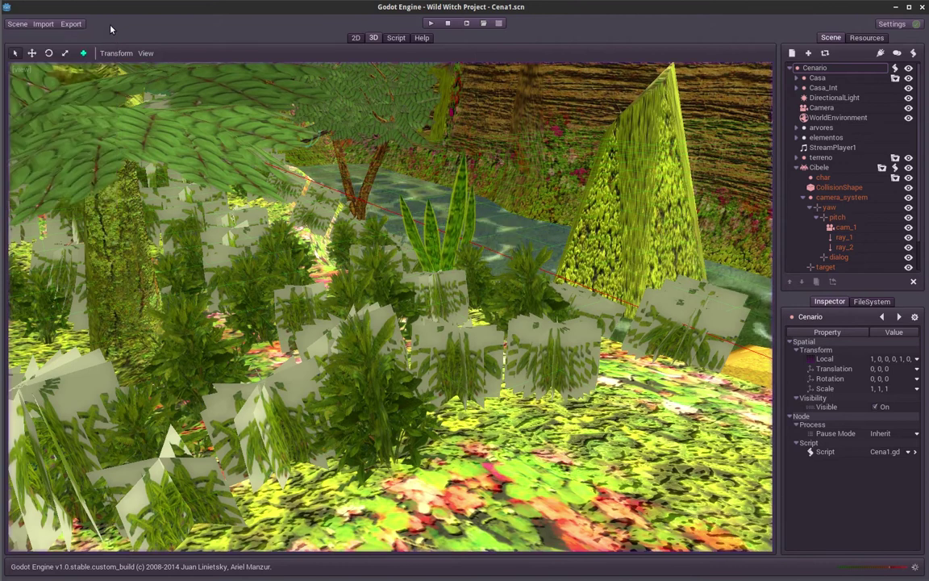
left_click(46, 27)
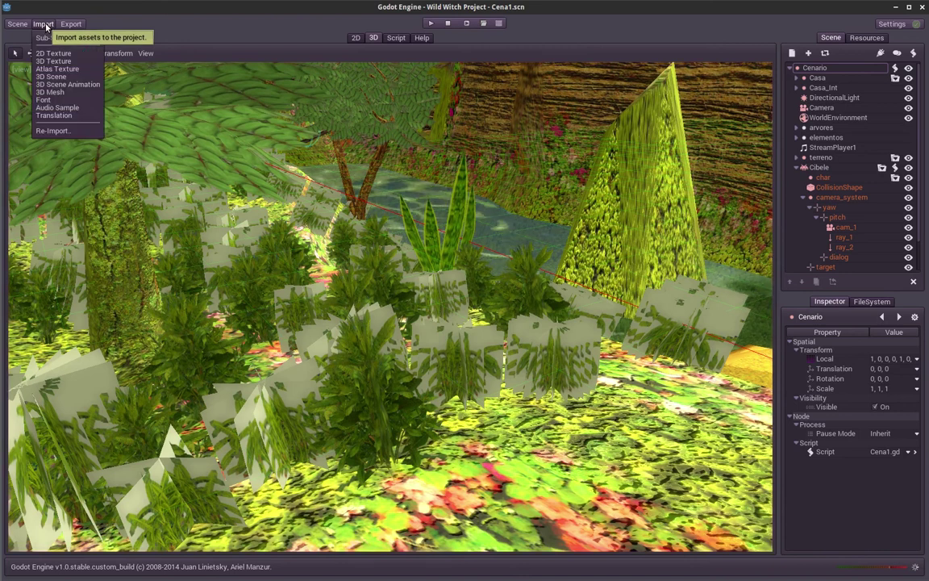
left_click(53, 77)
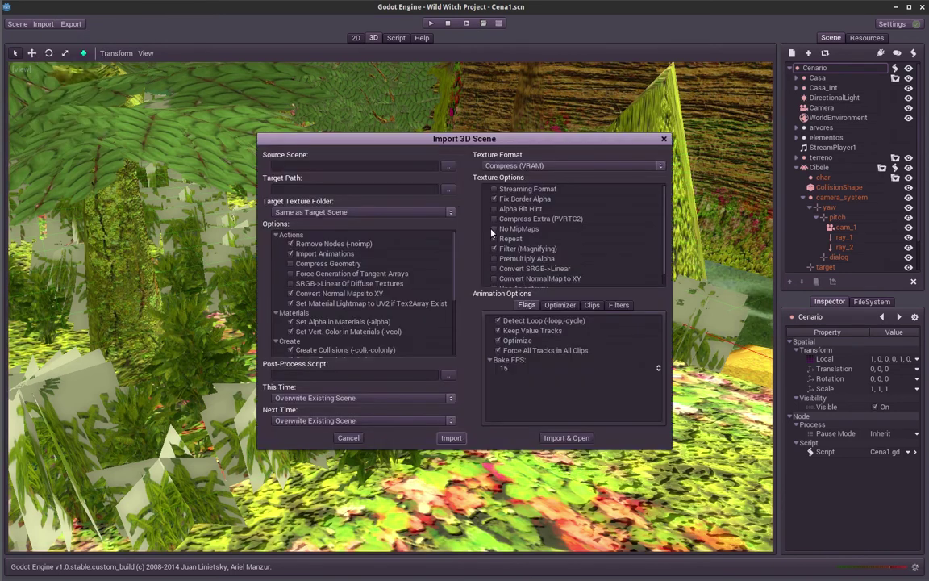
left_click(448, 166)
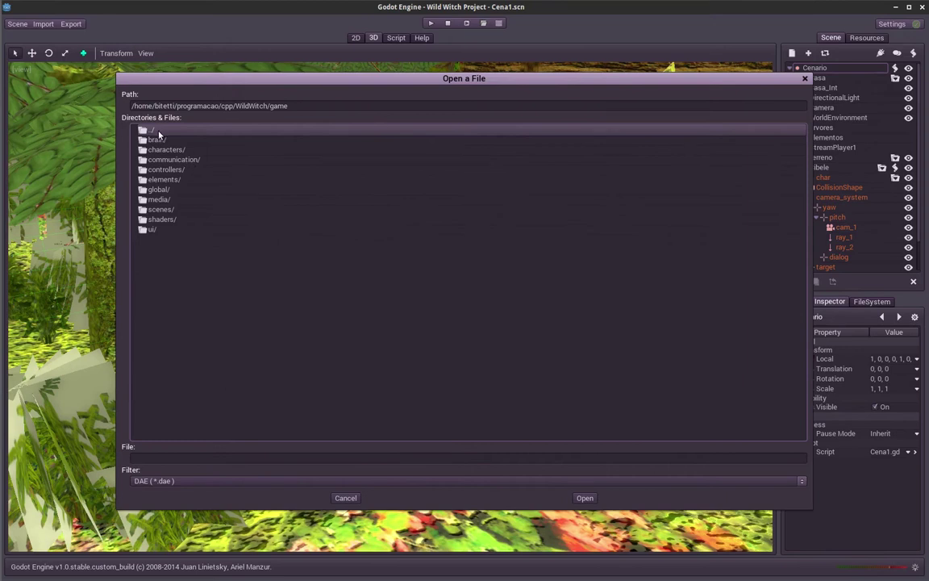
double_click(150, 130)
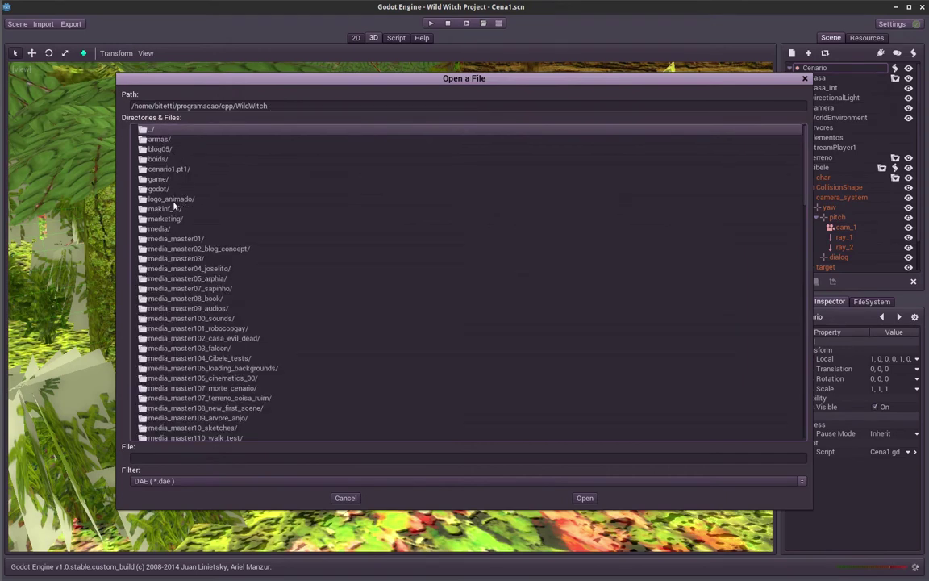
double_click(169, 169)
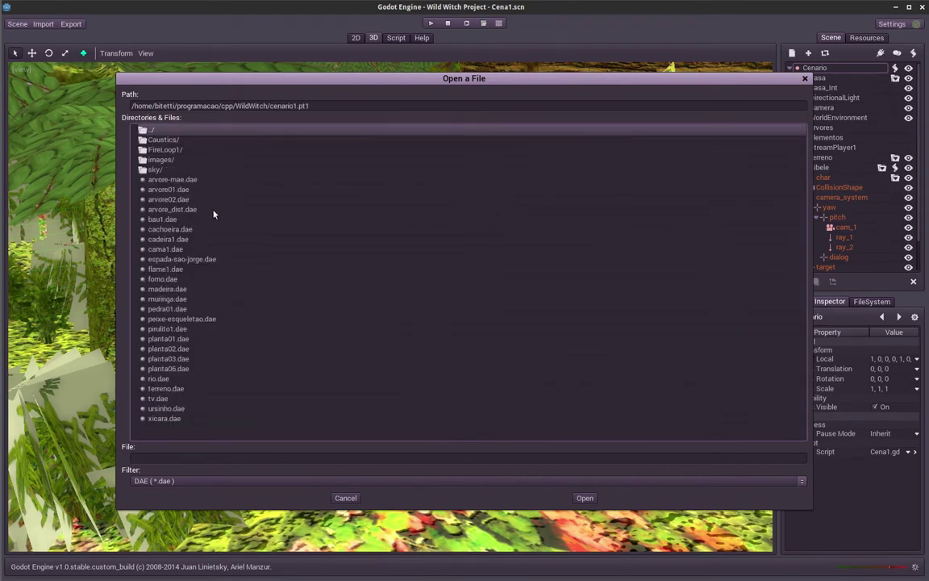
double_click(175, 367)
left_click(447, 190)
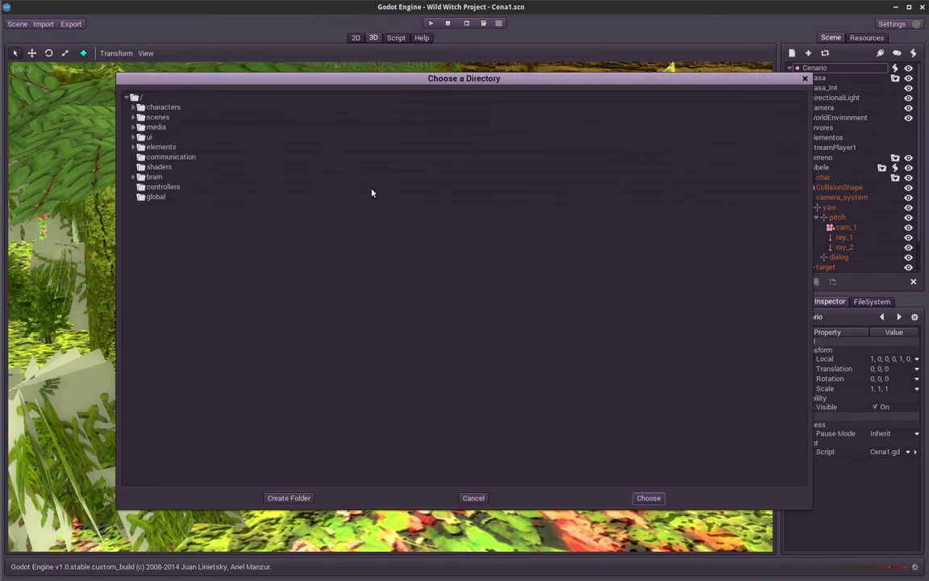
left_click(134, 146)
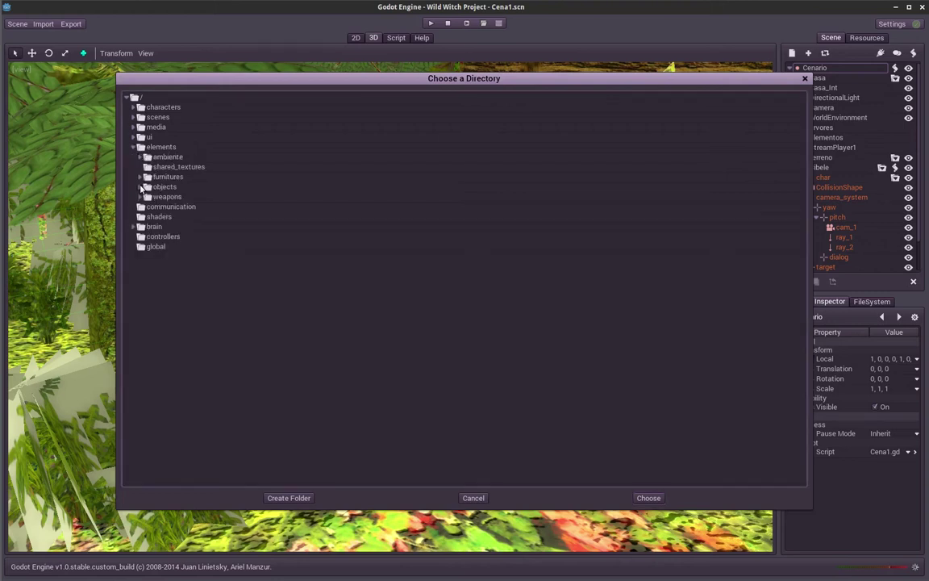
left_click(142, 188)
left_click(146, 266)
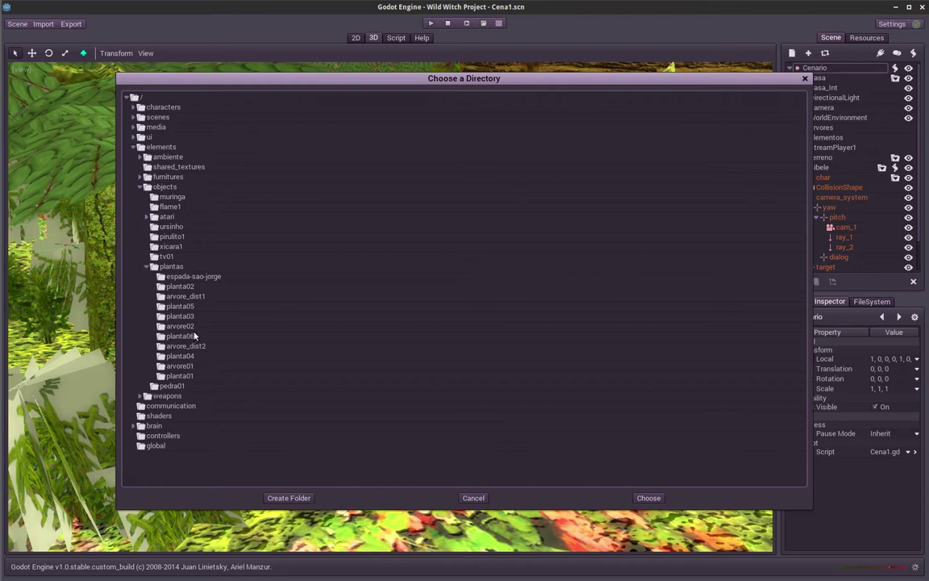
left_click(191, 308)
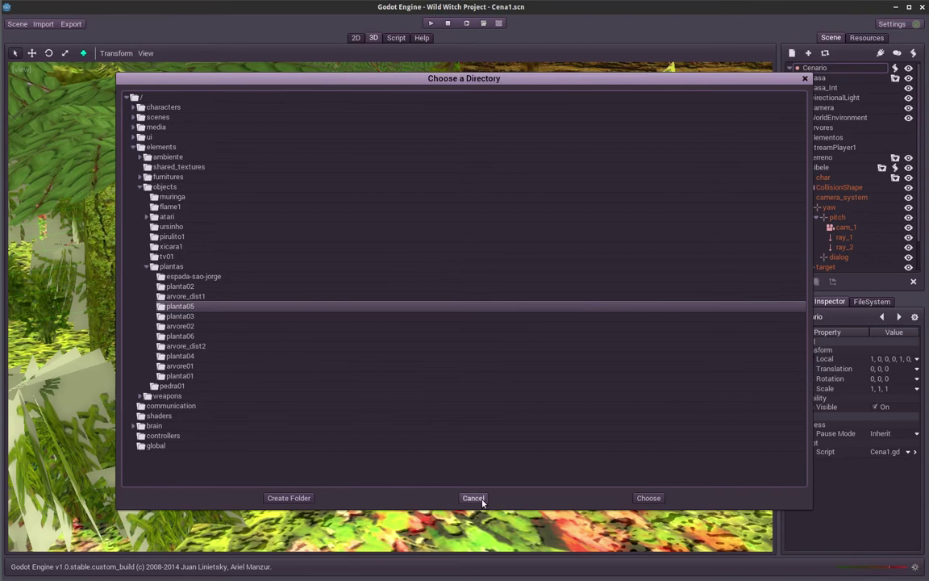
left_click(476, 497)
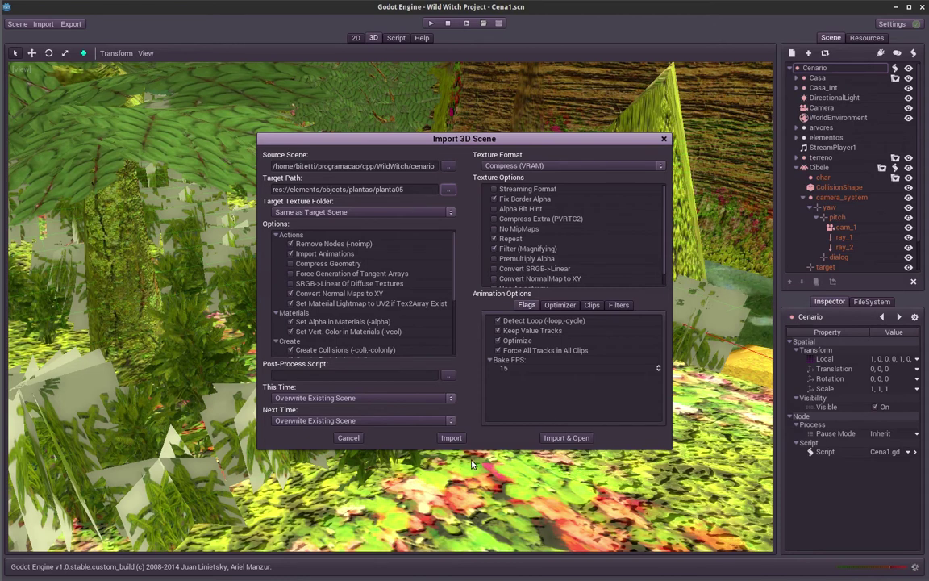
left_click(494, 239)
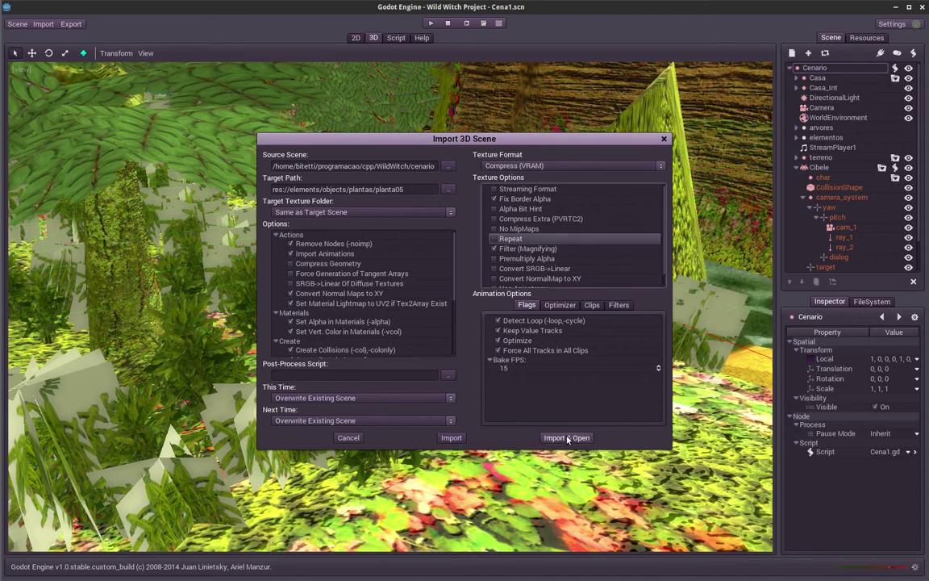
left_click(358, 438)
Open planta03.scn from Open Recent and orbit to find the plant planes.
left_click(17, 24)
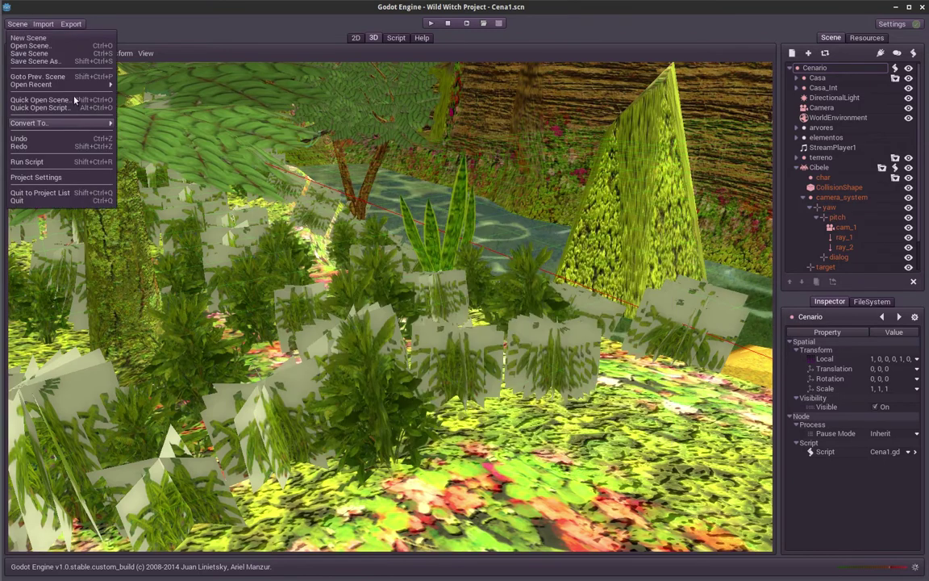
mouse_move(55, 84)
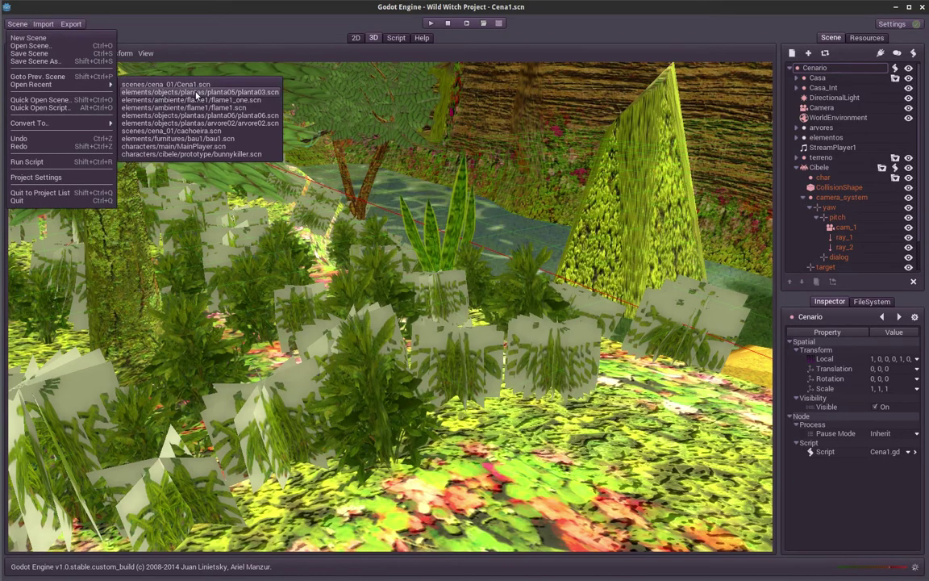
left_click(194, 93)
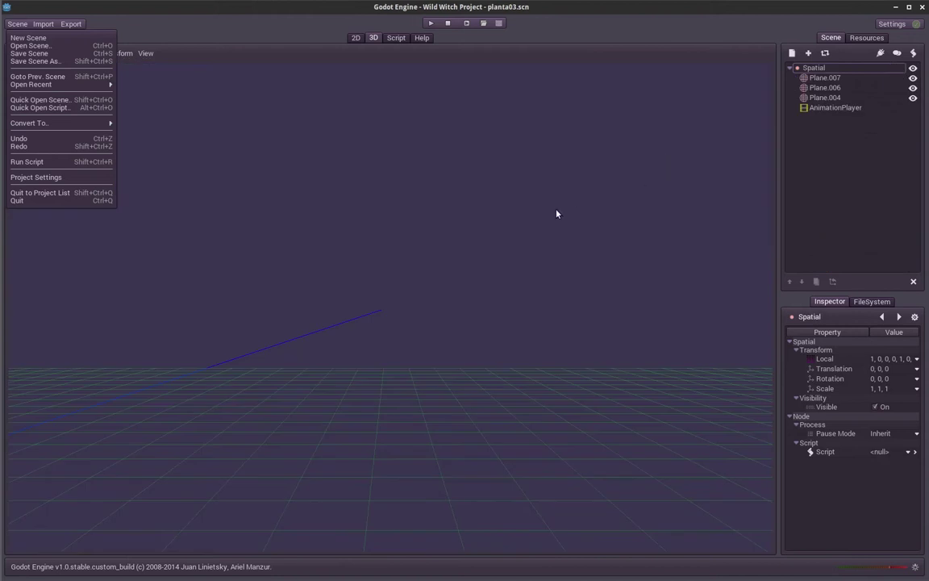
left_click(548, 218)
mouse_move(540, 222)
middle_mouse_down()
mouse_move(303, 339)
mouse_move(456, 355)
middle_mouse_up()
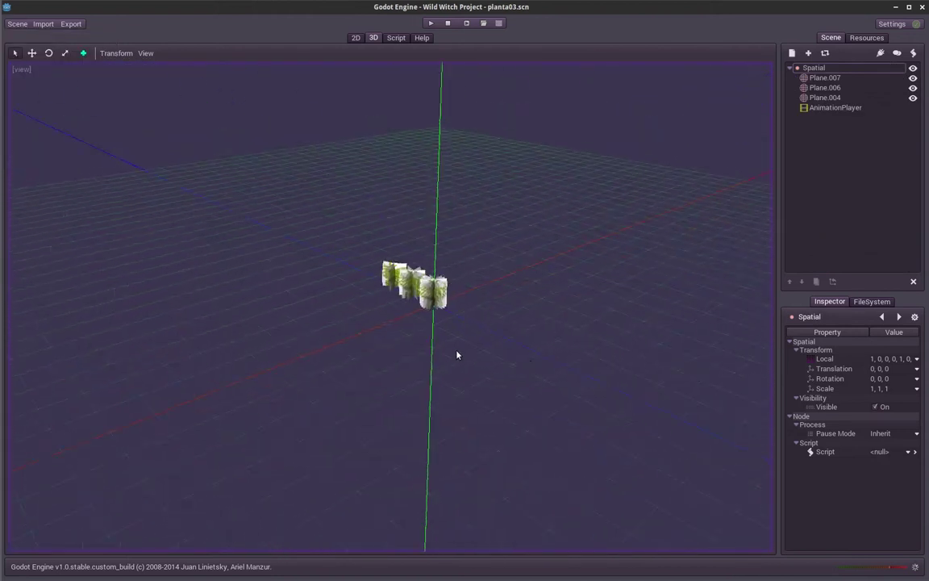
mouse_move(457, 355)
middle_mouse_down()
mouse_move(586, 363)
mouse_move(368, 181)
middle_mouse_up()
Turn off Cast Shadow and Receive Shadow on Plane.004, and Cast Shadow on Plane.006.
left_click(453, 317)
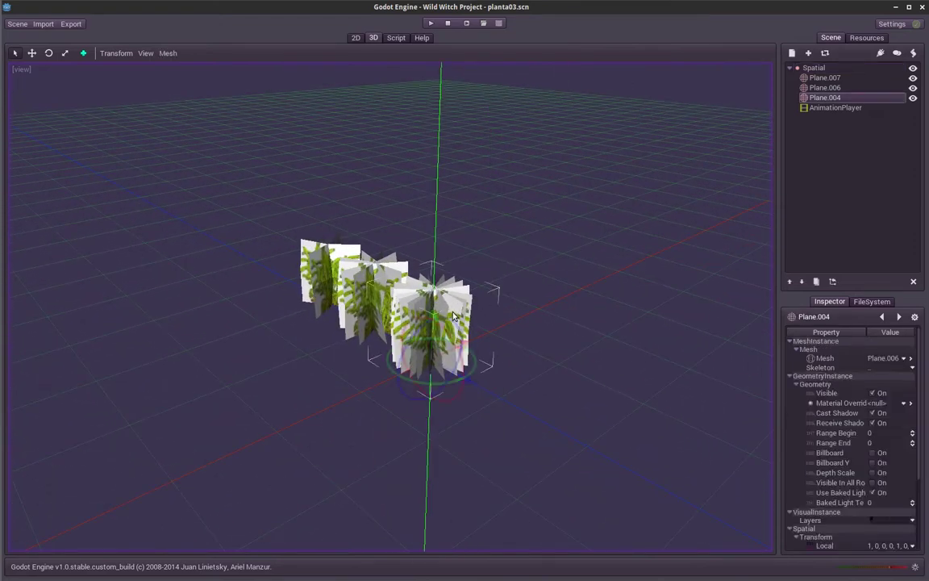
middle_click_drag(453, 317, 713, 395)
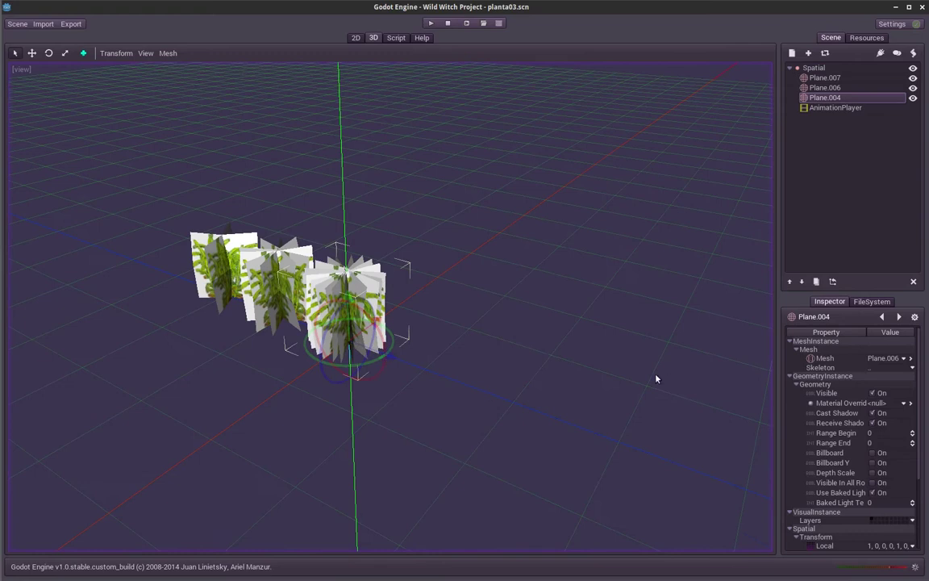
left_click(873, 413)
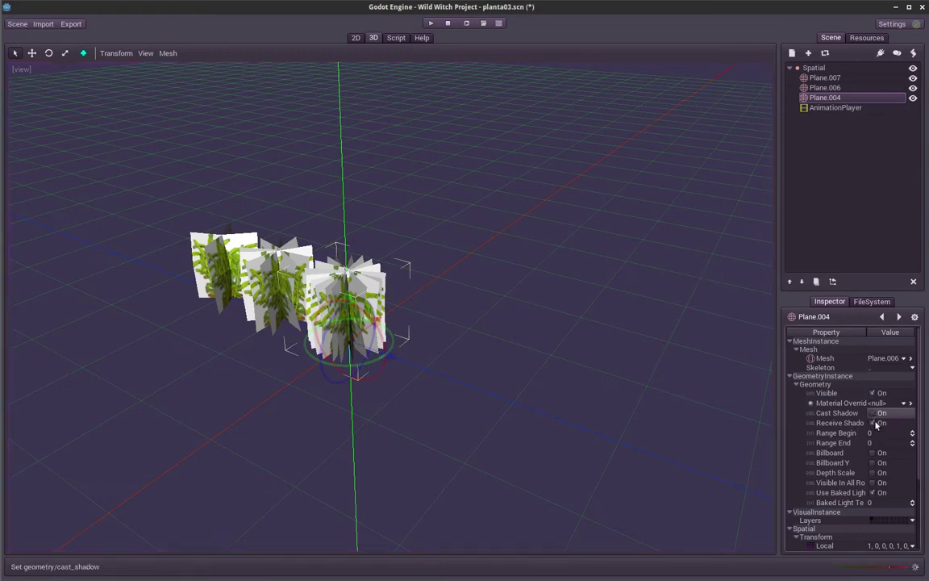
left_click(873, 423)
left_click(253, 232)
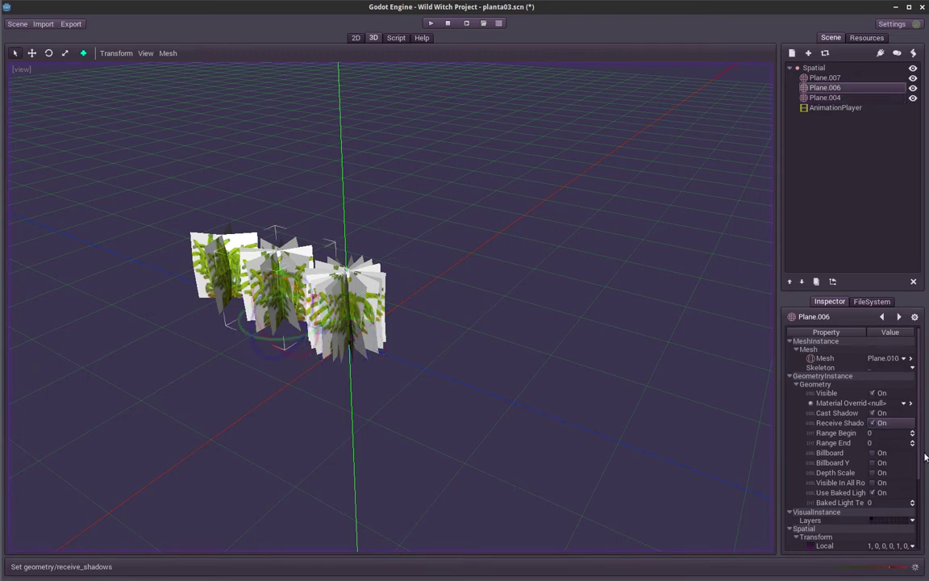
left_click(873, 413)
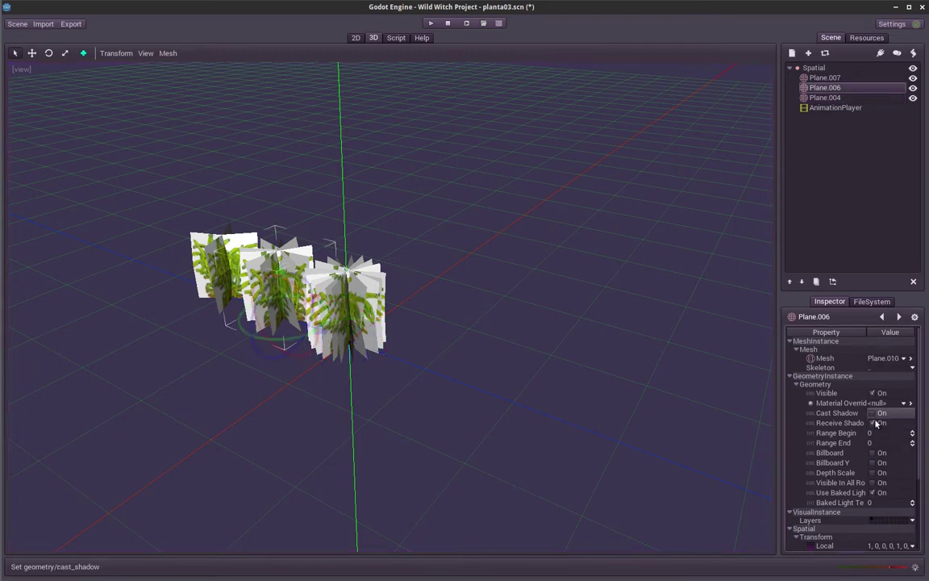
Turn off Cast Shadow on Plane.007, recheck the other planes, and select AnimationPlayer.
left_click(221, 240)
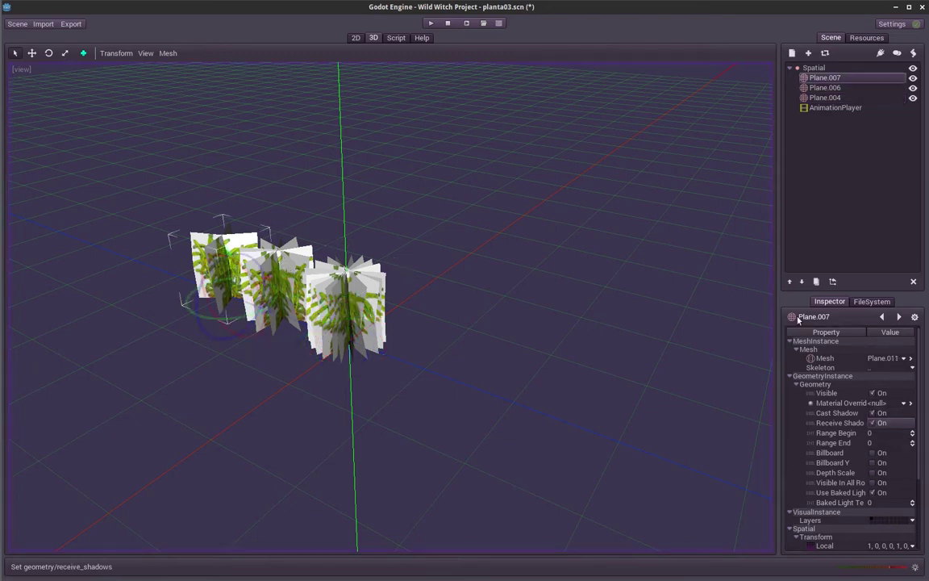
left_click(873, 413)
left_click(263, 247)
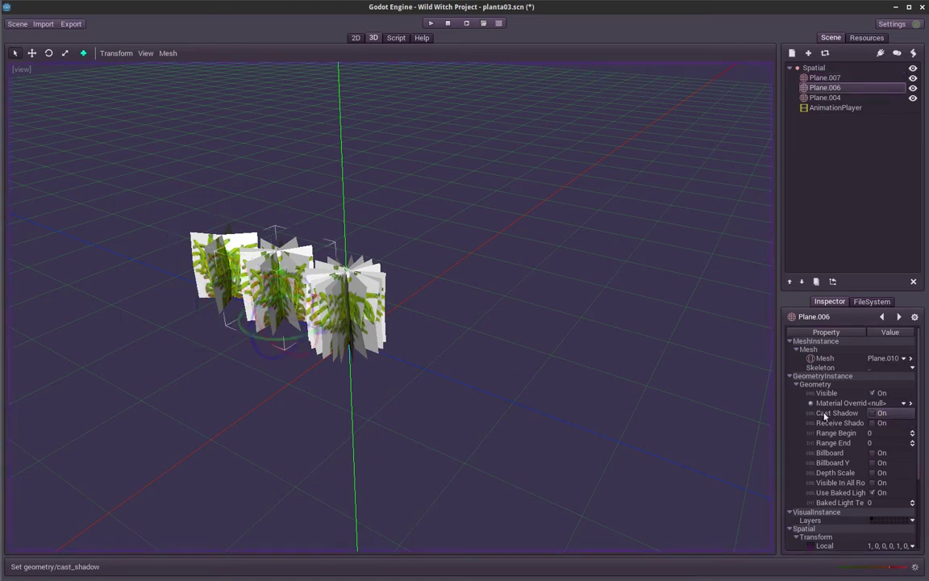
left_click(335, 262)
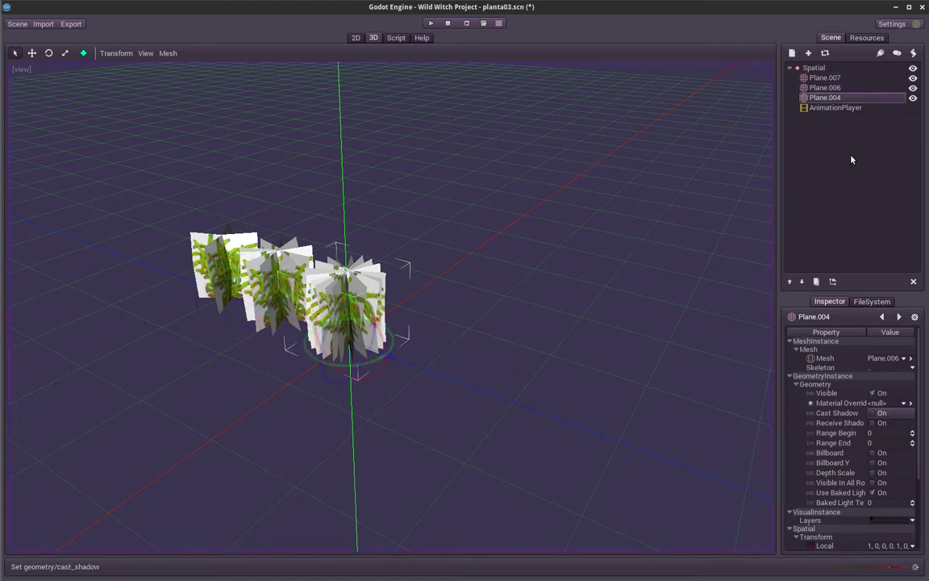
left_click(811, 115)
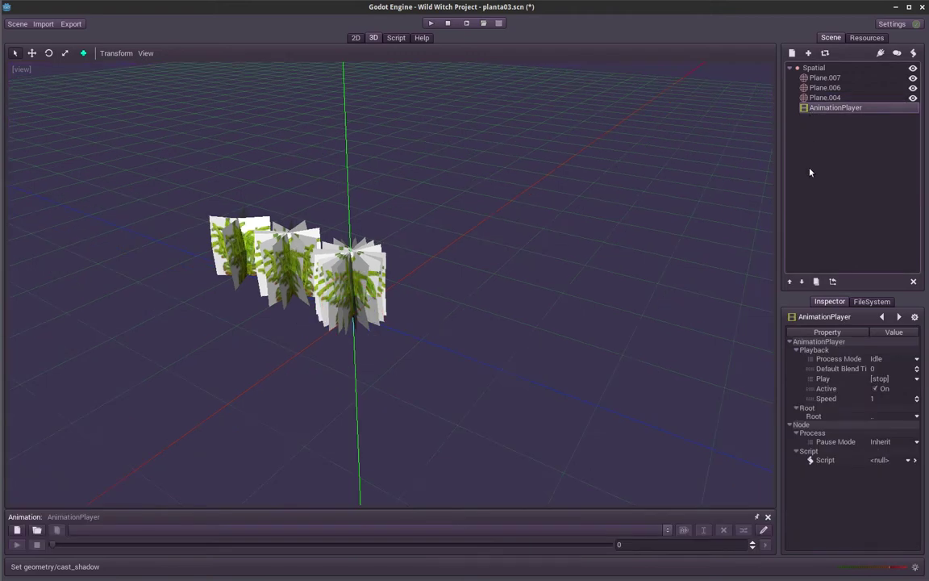
Delete AnimationPlayer and load elements/objects/plantas/planta05/planta.mtl as Plane.004's material override.
key("Delete")
key("Return")
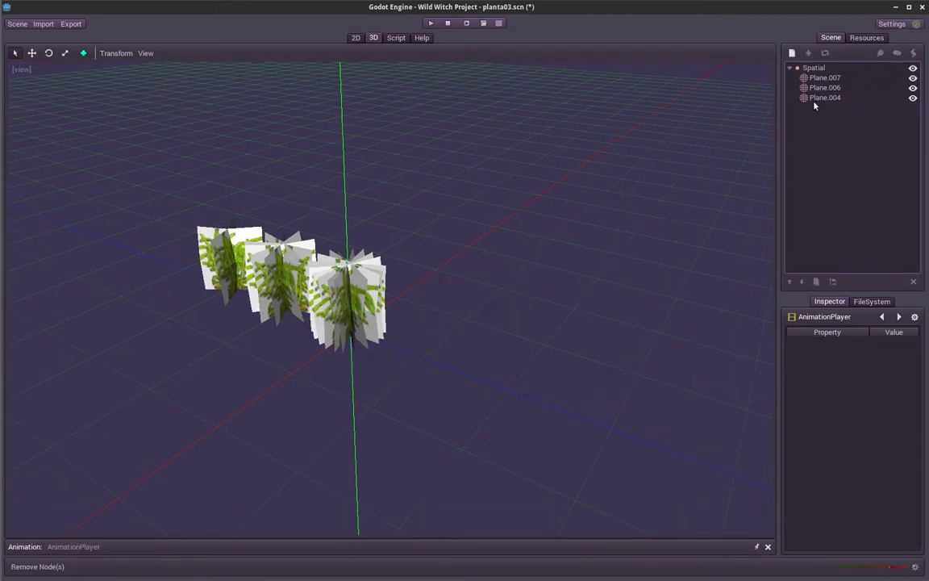
left_click(818, 99)
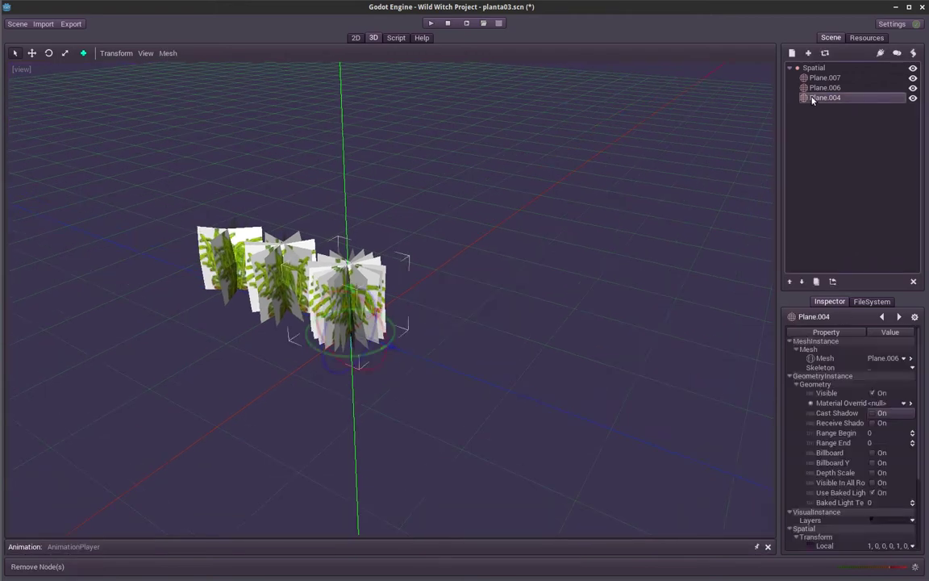
left_click(887, 405)
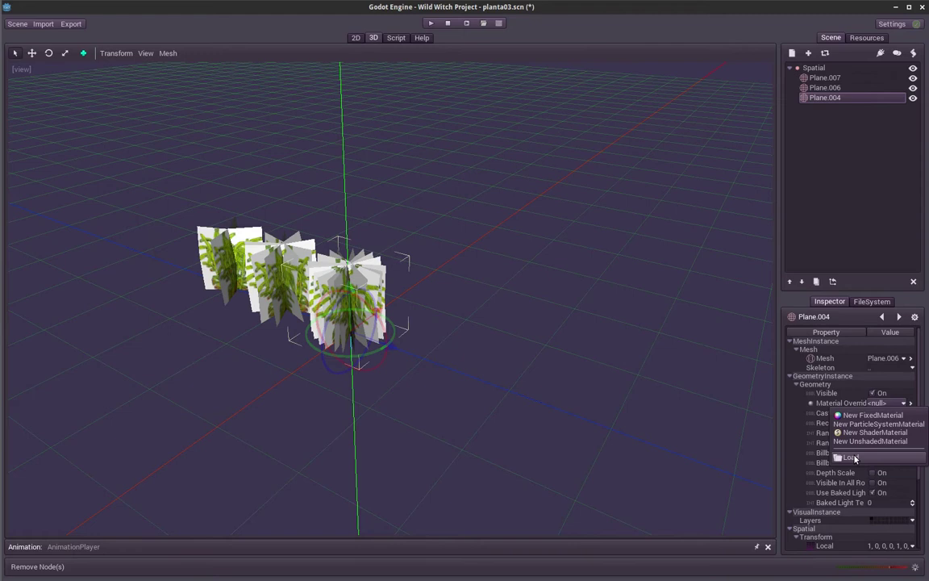
left_click(856, 459)
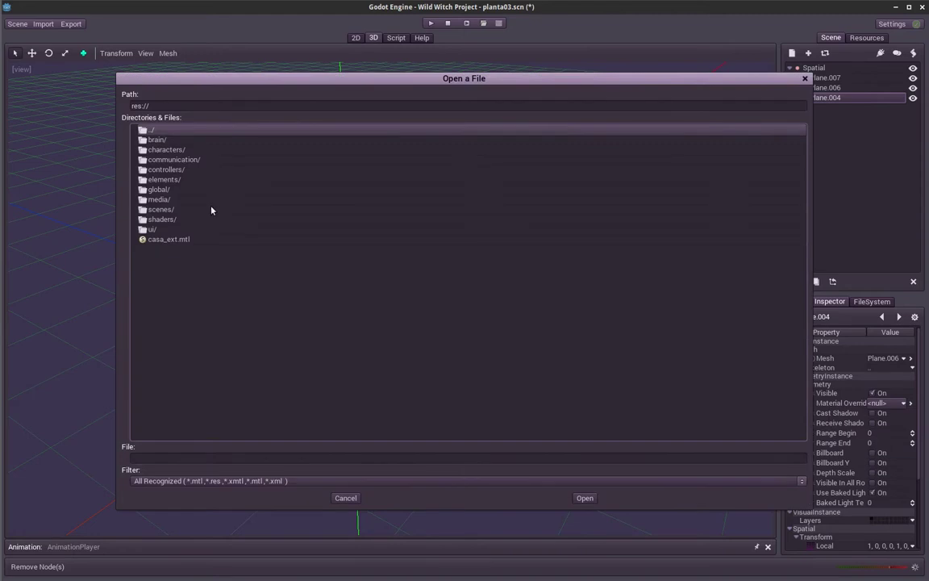
double_click(168, 179)
double_click(171, 170)
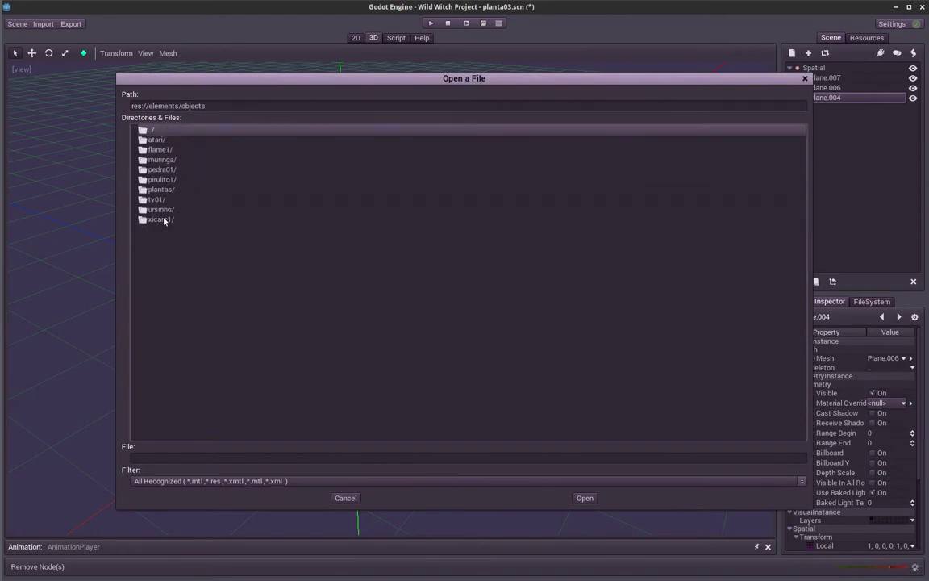
double_click(165, 190)
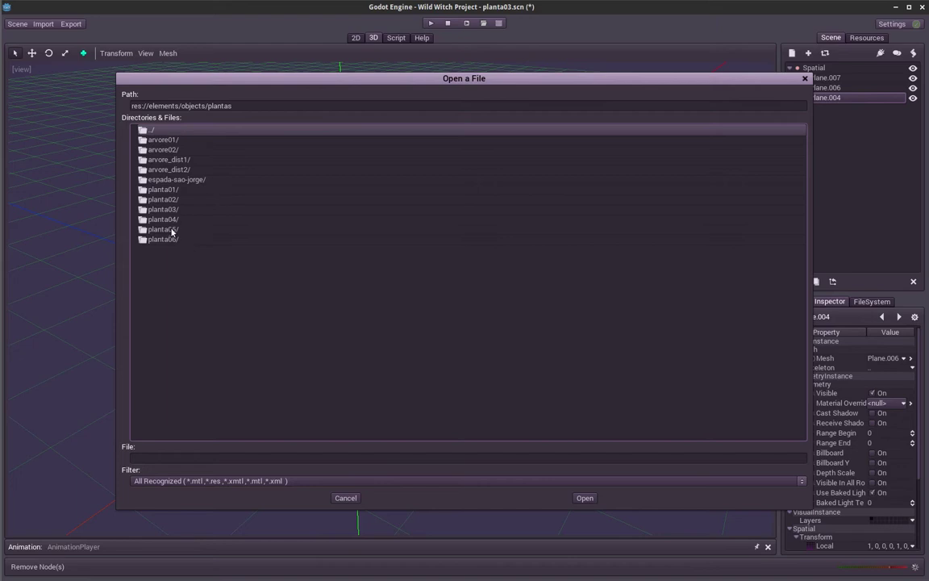
double_click(171, 233)
double_click(158, 130)
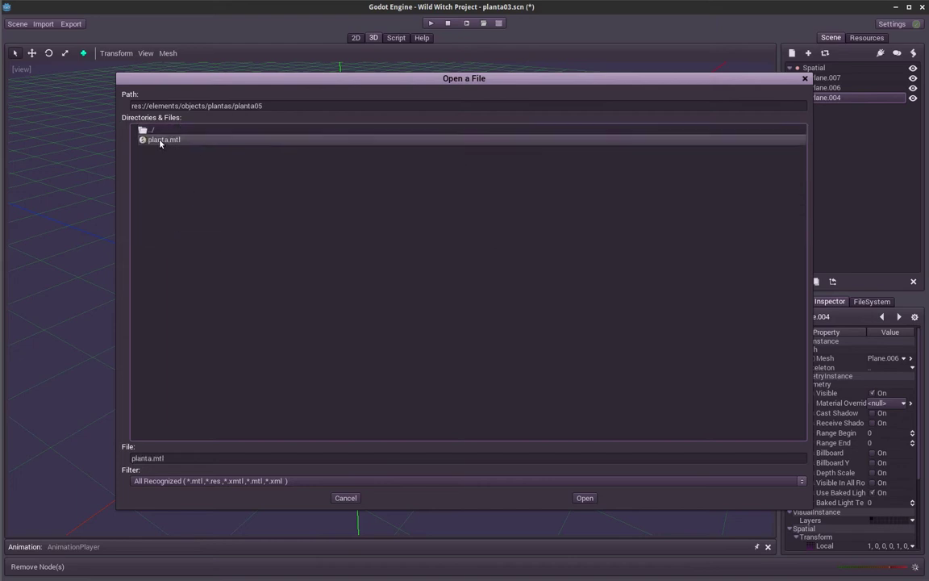
Assign the same planta.mtl material override to Plane.006 and Plane.007.
left_click(241, 249)
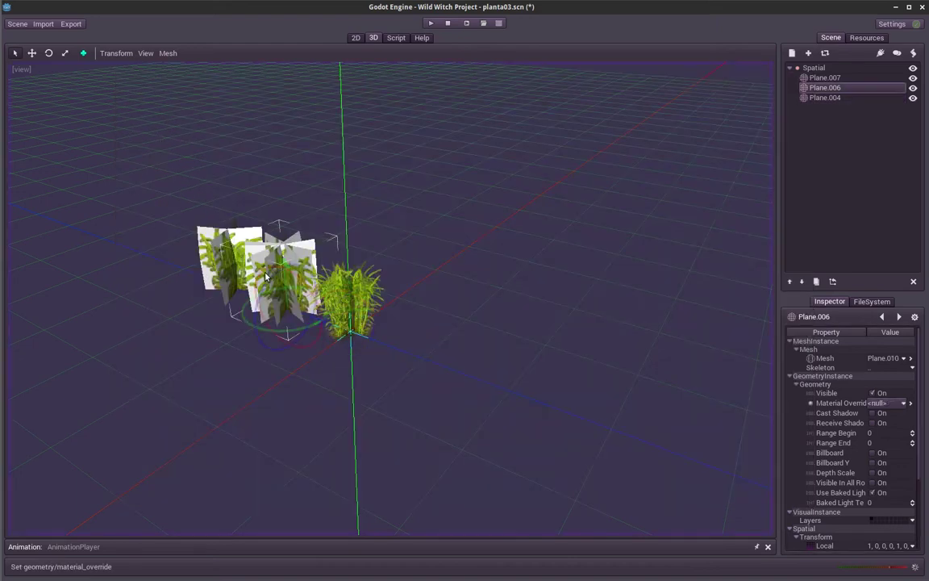
left_click(887, 403)
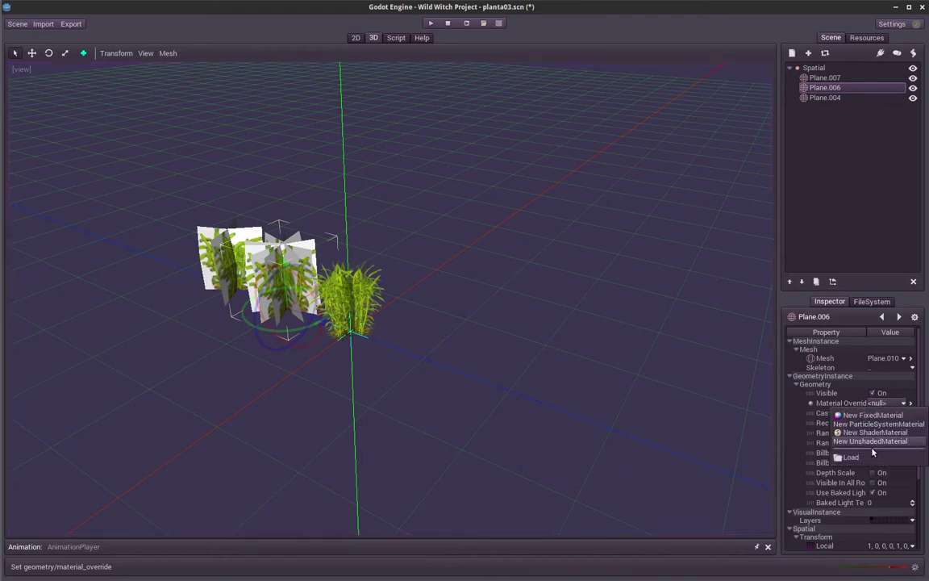
left_click(852, 456)
double_click(149, 140)
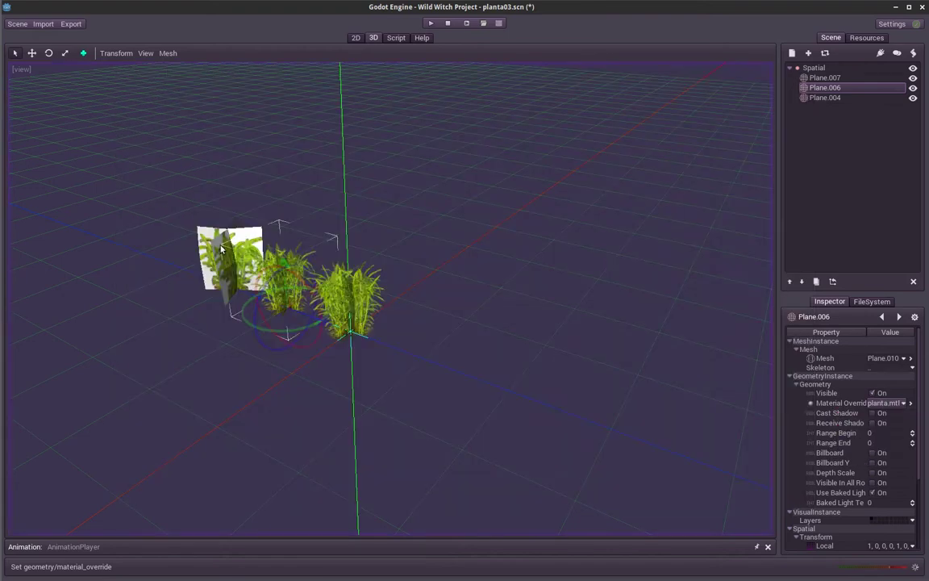
left_click(201, 234)
left_click(885, 403)
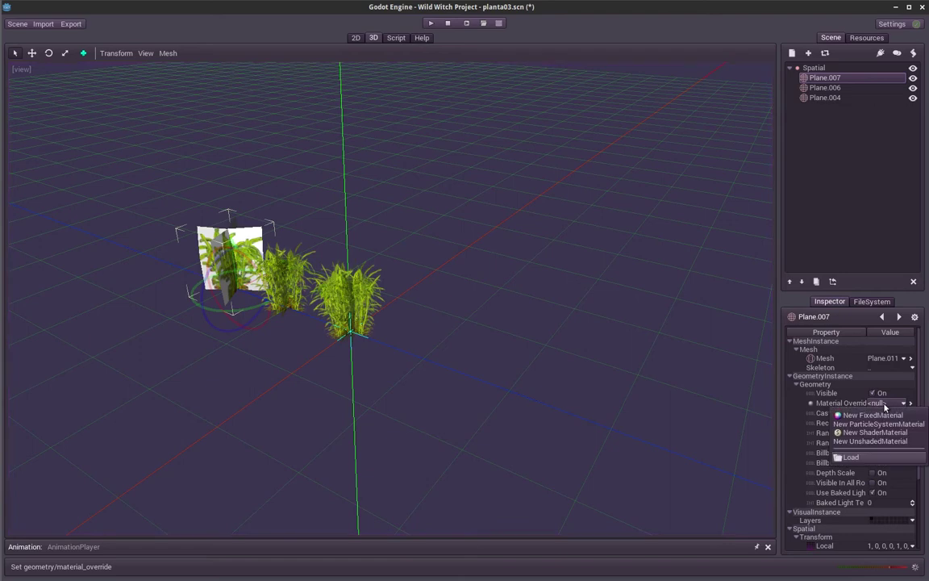
left_click(854, 457)
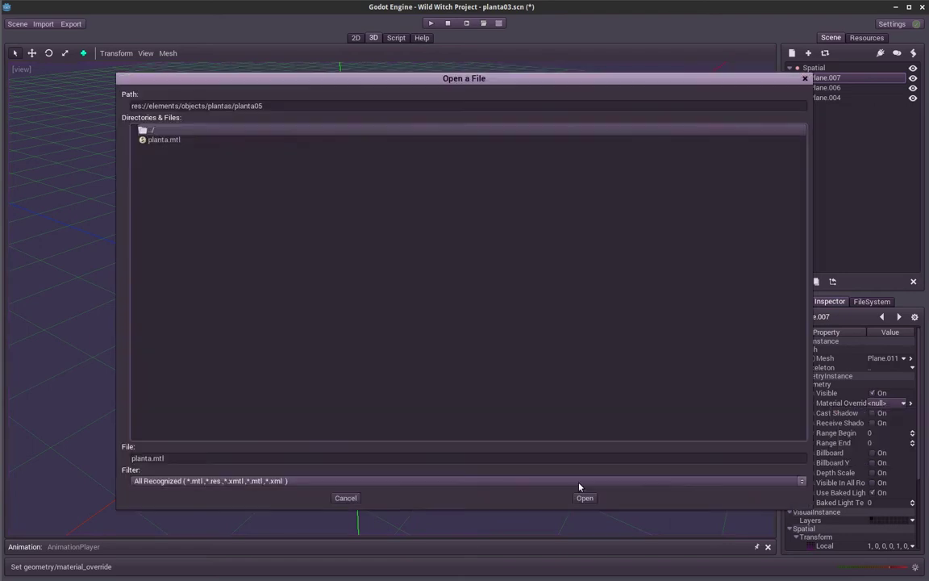
double_click(157, 142)
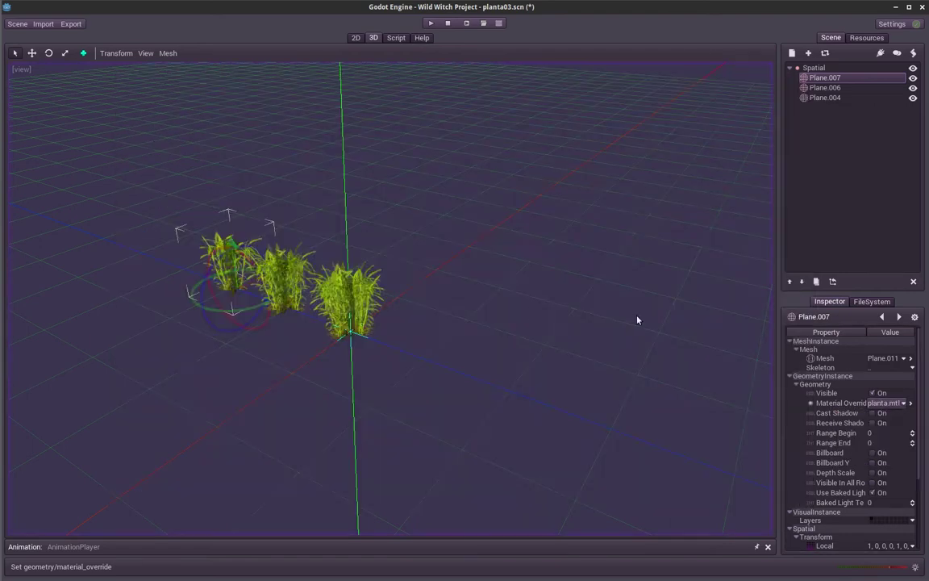
left_click(887, 404)
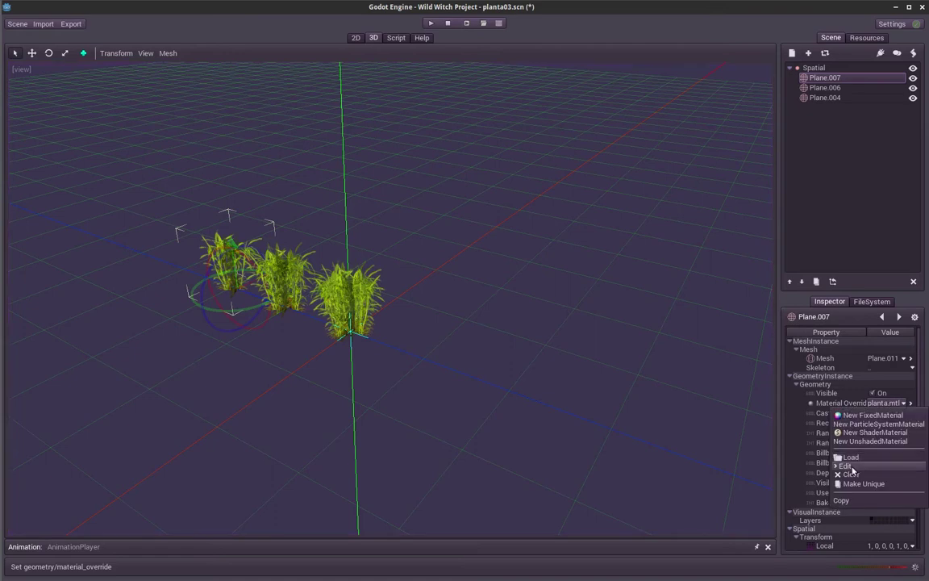
Open Plane.004's planta.mtl ShaderMaterial in the Inspector via Material Override > Edit.
left_click(849, 467)
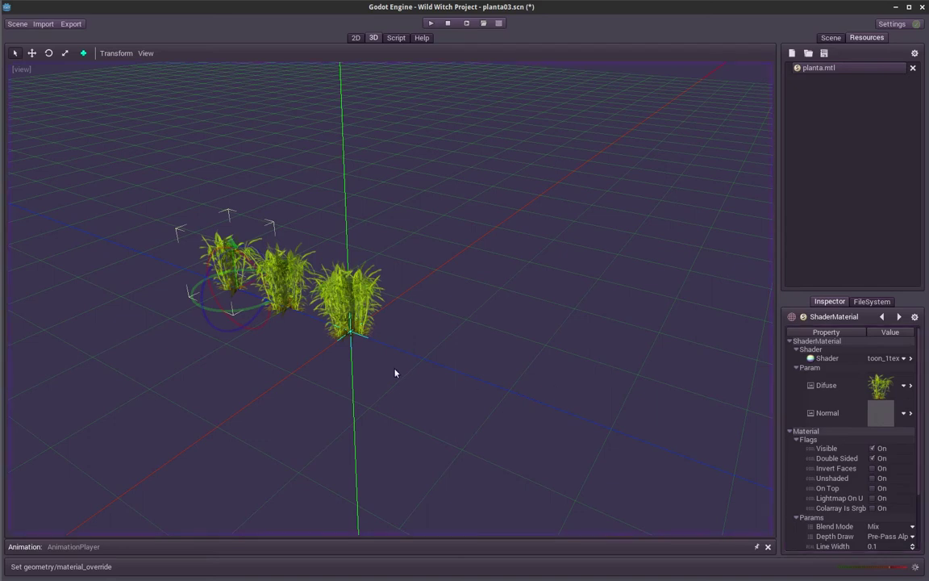
left_click(368, 306)
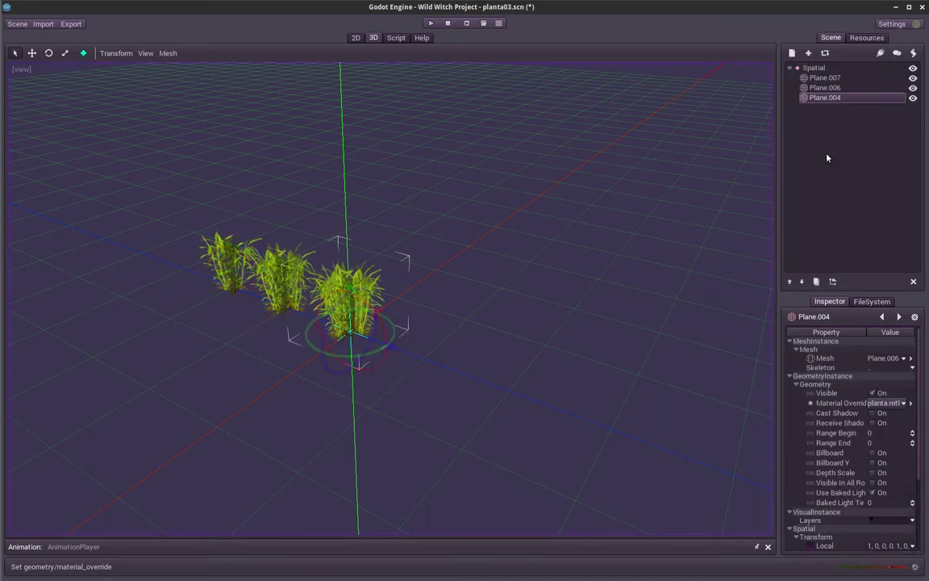
left_click(888, 402)
left_click(821, 417)
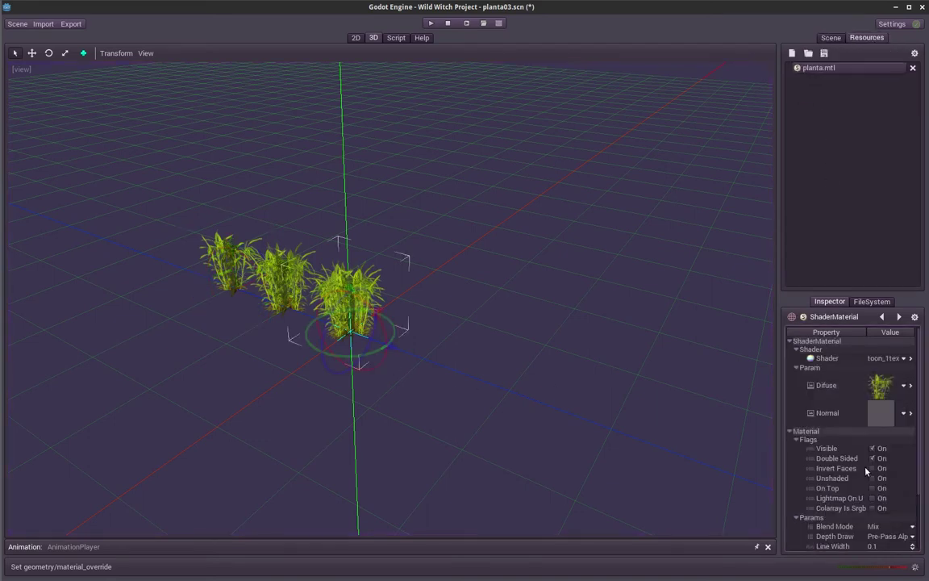
Zoom and orbit low around the grass clumps, then switch off the material's Double Sided flag.
scroll(481, 261, "up", 3)
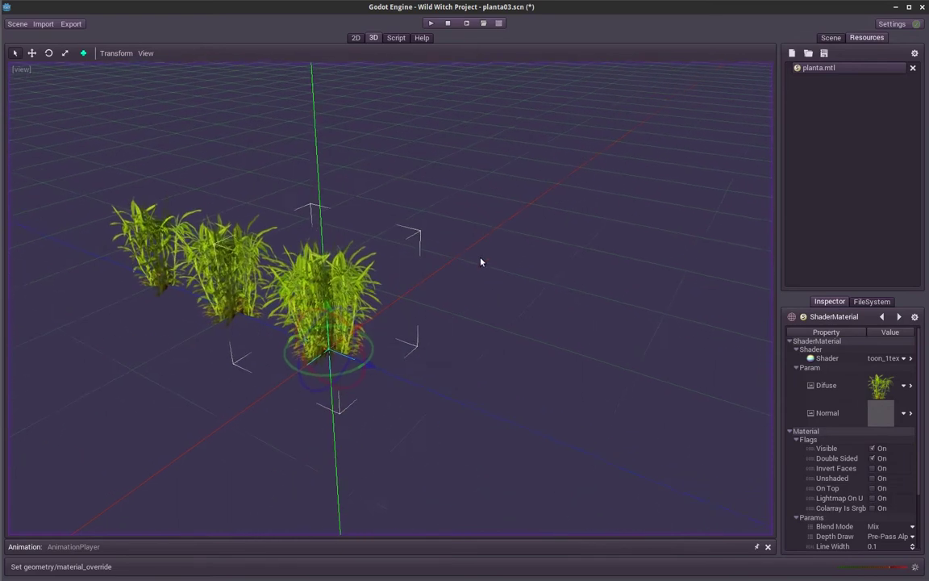
scroll(468, 317, "up", 5)
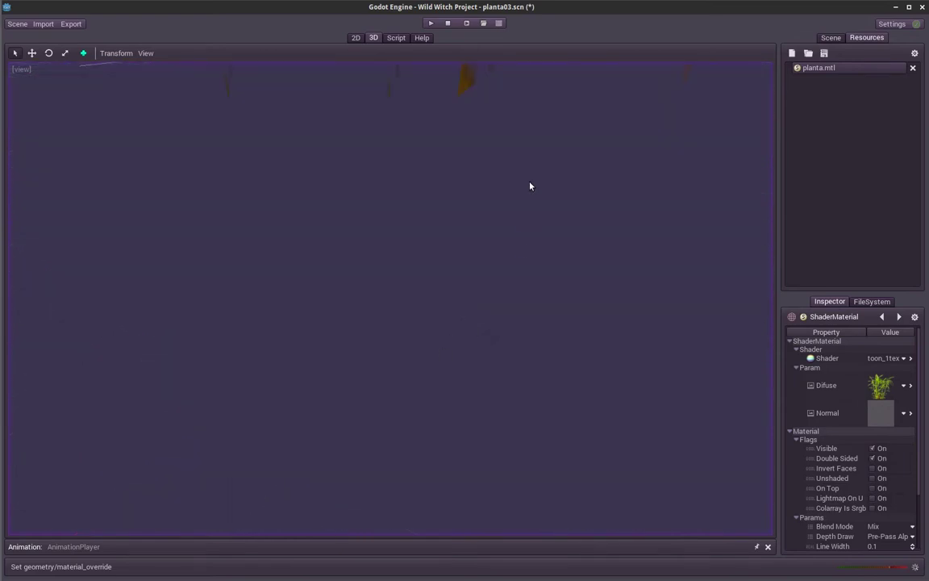
scroll(539, 224, "down", 3)
scroll(510, 254, "down", 2)
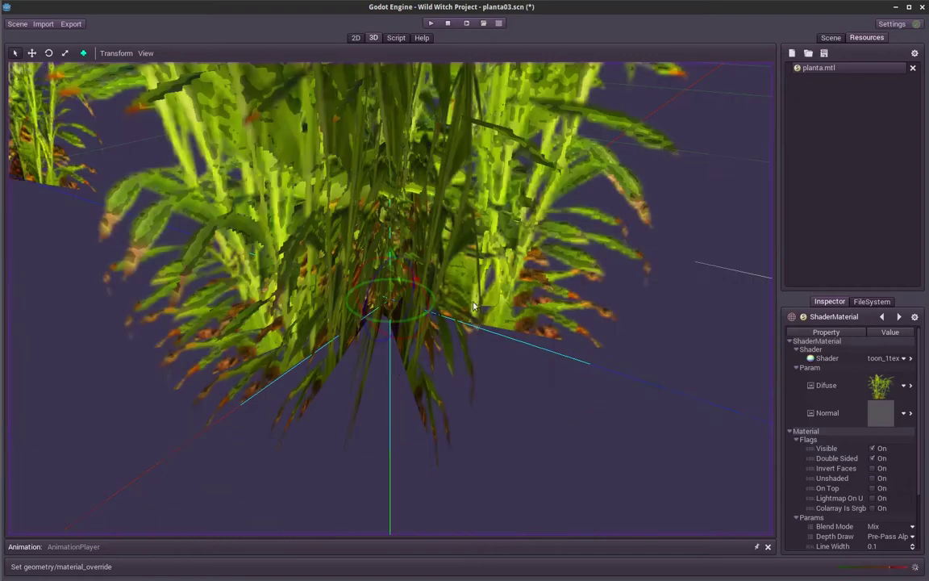
scroll(468, 307, "down", 2)
mouse_move(473, 263)
middle_mouse_down()
mouse_move(457, 335)
mouse_move(709, 327)
middle_mouse_up()
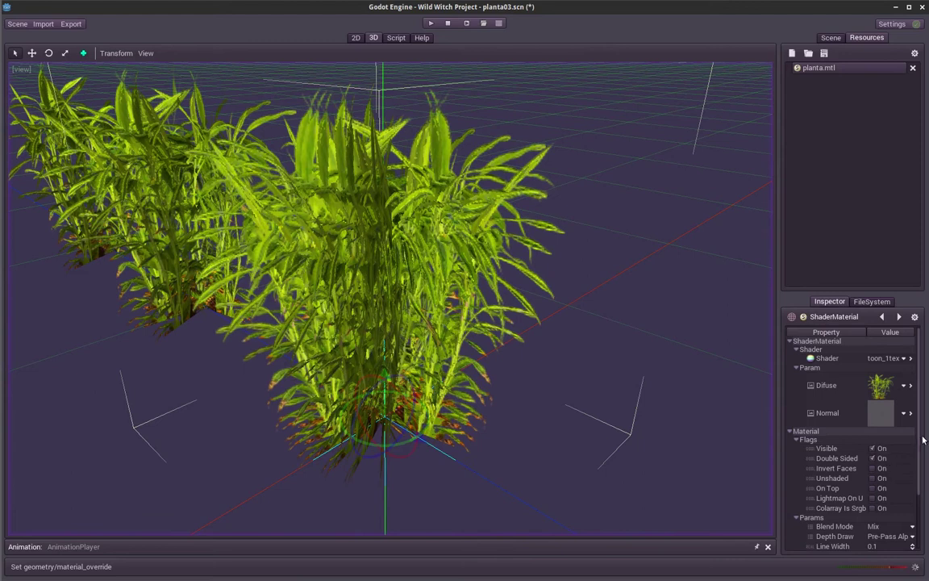
scroll(877, 446, "down", 1)
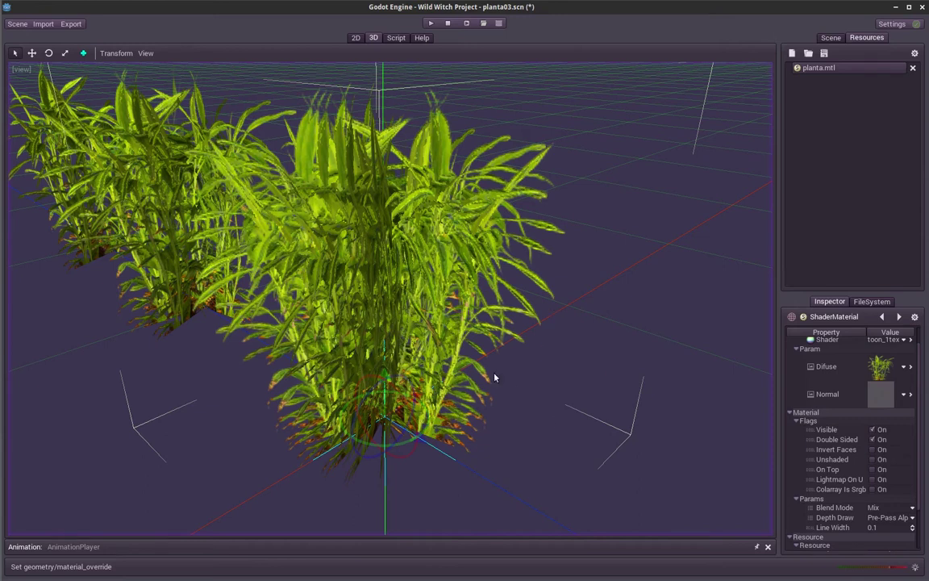
left_click(874, 441)
left_click(874, 441)
left_click(873, 441)
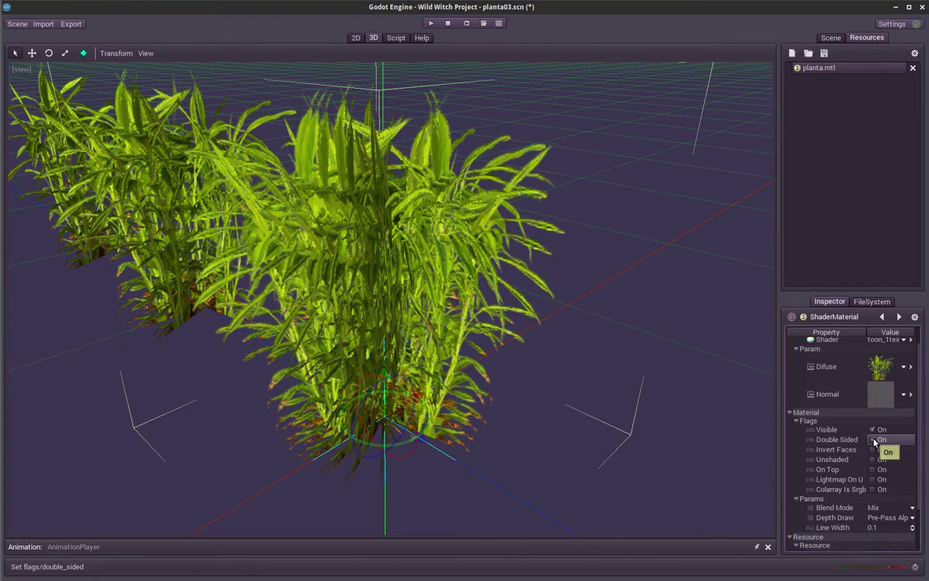
left_click(874, 441)
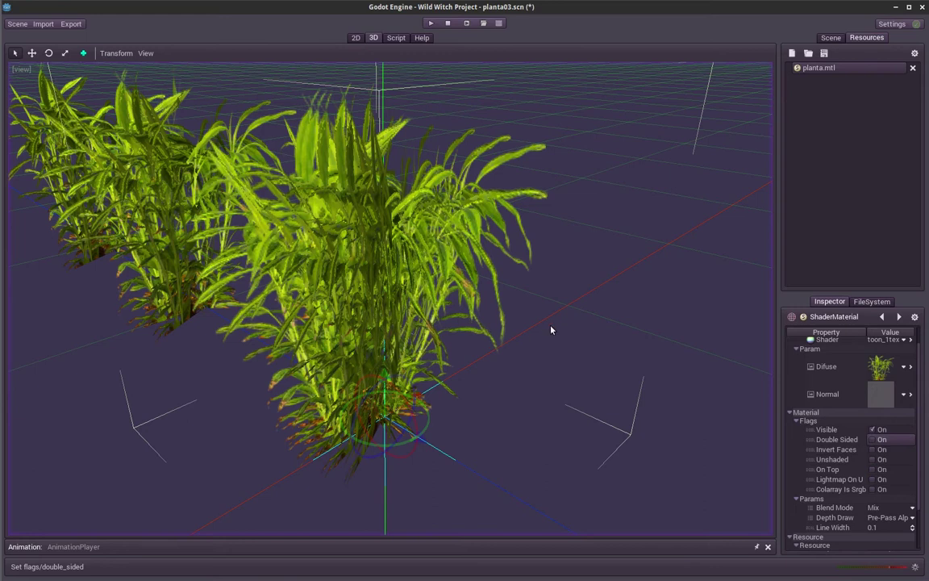
left_click(872, 440)
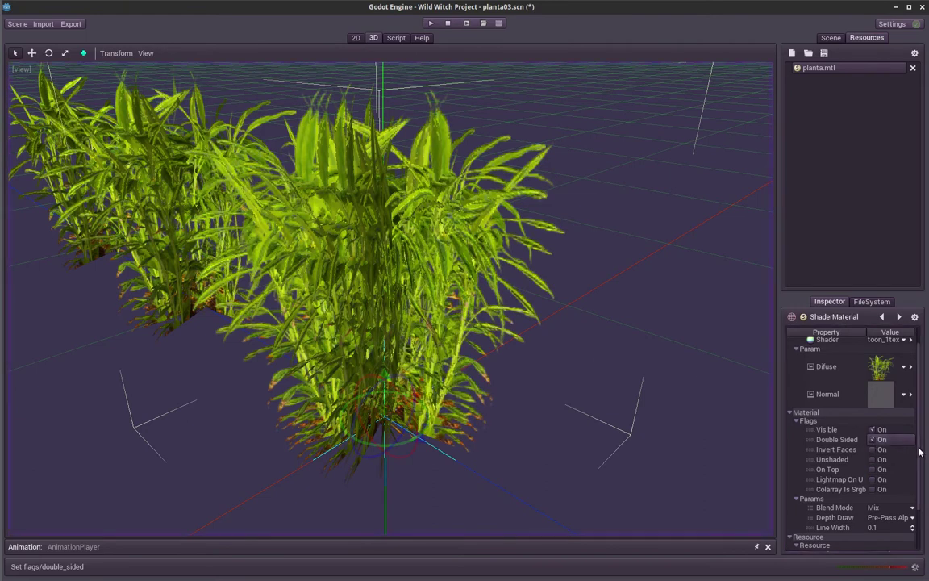
scroll(876, 485, "down", 2)
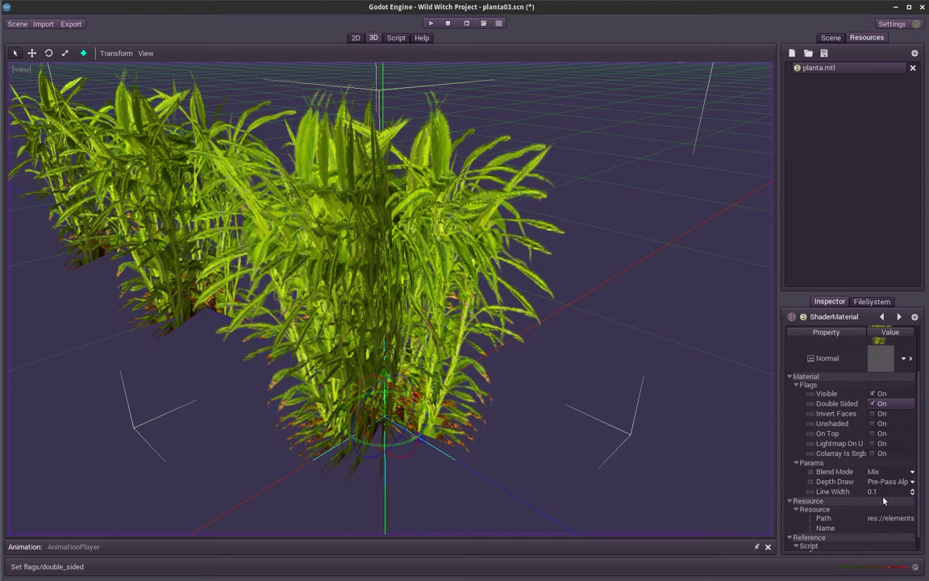
Try Depth Draw Always, then Never, orbiting around the plants to compare the rendering.
left_click(890, 481)
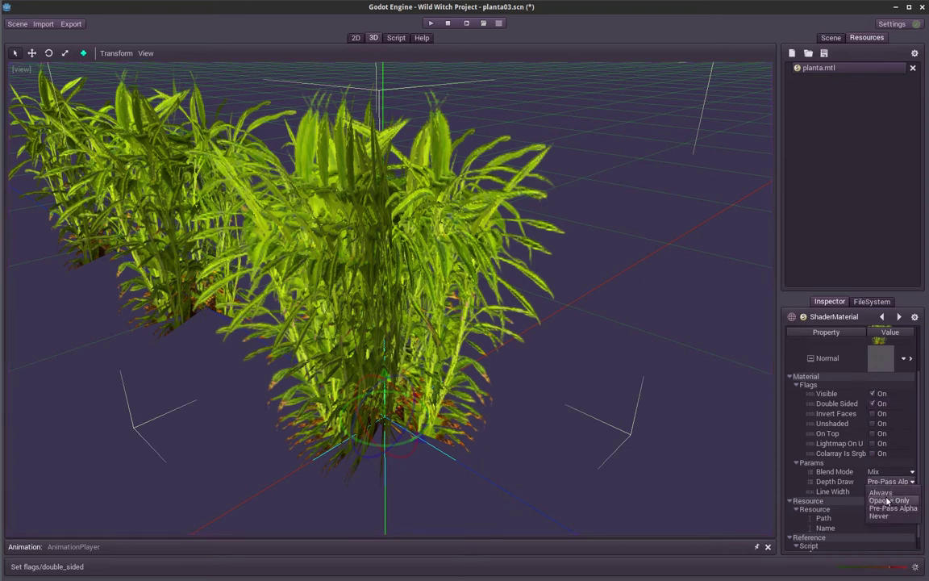
left_click(885, 493)
mouse_move(556, 394)
middle_mouse_down()
mouse_move(554, 408)
mouse_move(555, 392)
middle_mouse_up()
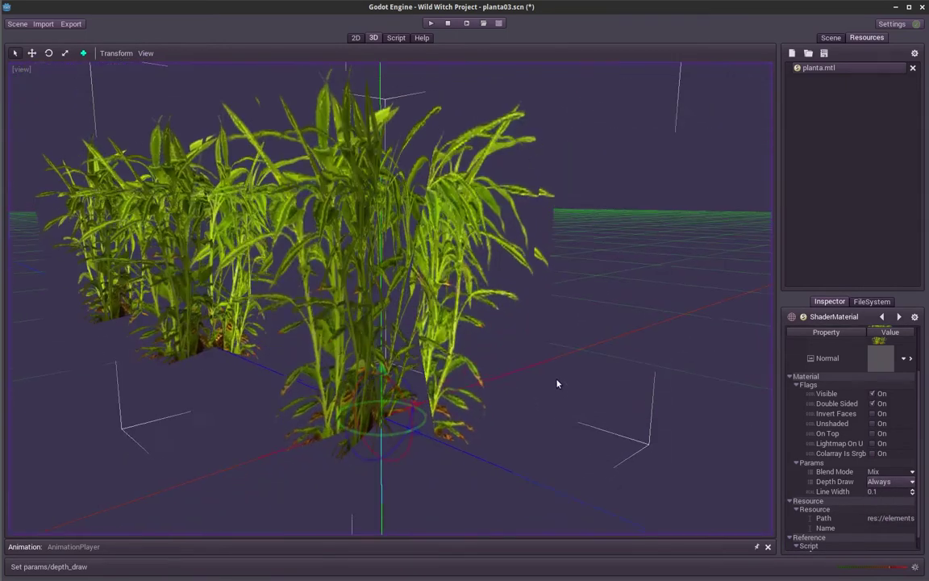
mouse_move(549, 325)
middle_mouse_down()
mouse_move(552, 318)
mouse_move(672, 365)
middle_mouse_up()
left_click(878, 481)
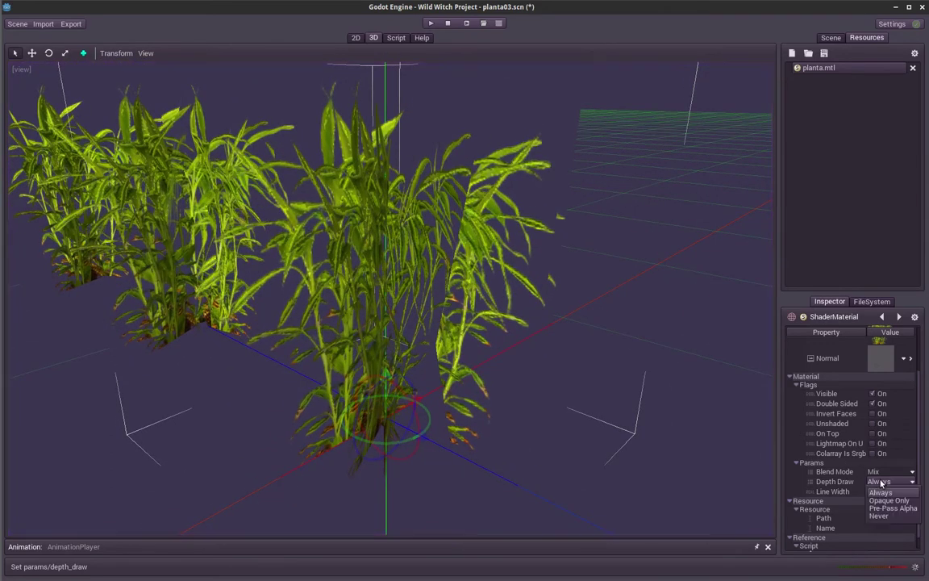
left_click(879, 520)
mouse_move(574, 305)
middle_mouse_down()
mouse_move(548, 296)
mouse_move(375, 315)
mouse_move(374, 327)
mouse_move(388, 316)
mouse_move(377, 306)
middle_mouse_up()
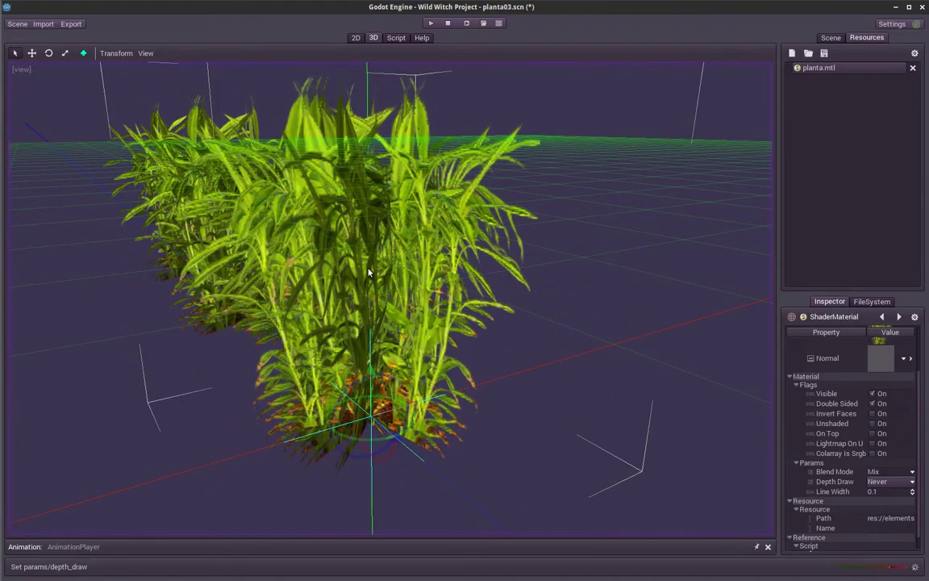
middle_click_drag(260, 295, 307, 322)
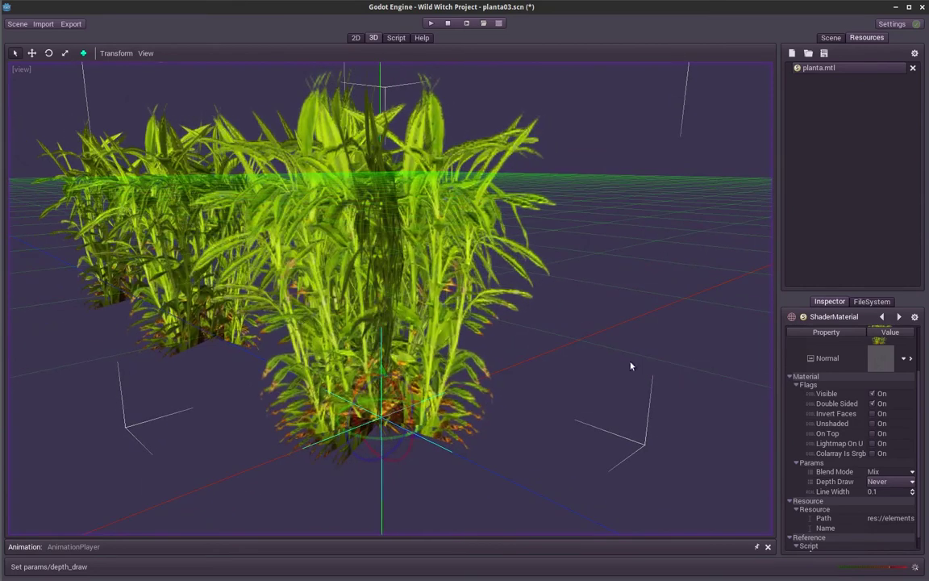
mouse_move(510, 305)
middle_mouse_down()
mouse_move(498, 319)
mouse_move(452, 276)
middle_mouse_up()
Try Depth Draw Opaque Only, then settle on Pre-Pass Alpha, checking the plants from several angles.
left_click(887, 481)
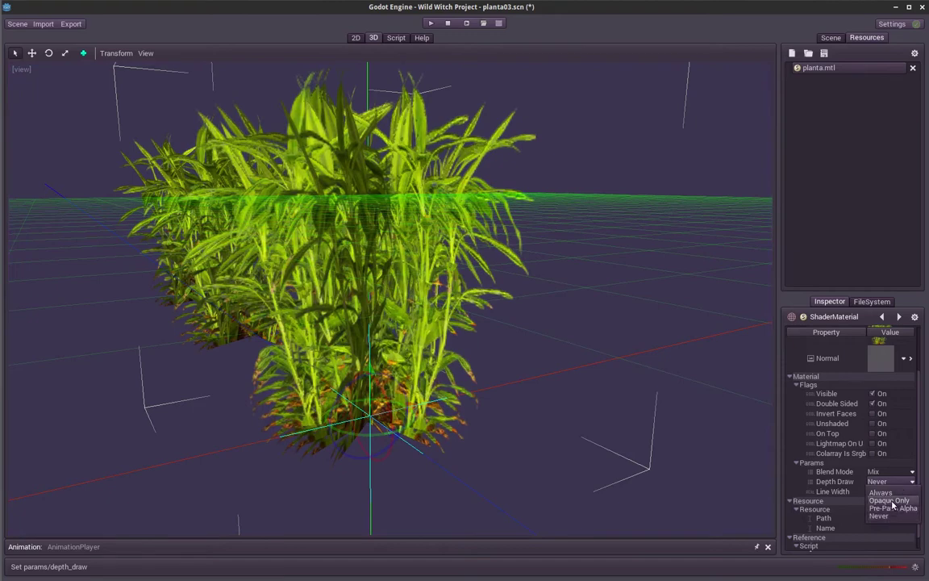
left_click(887, 500)
mouse_move(427, 329)
middle_mouse_down()
mouse_move(456, 331)
mouse_move(433, 349)
mouse_move(465, 334)
mouse_move(383, 242)
middle_mouse_up()
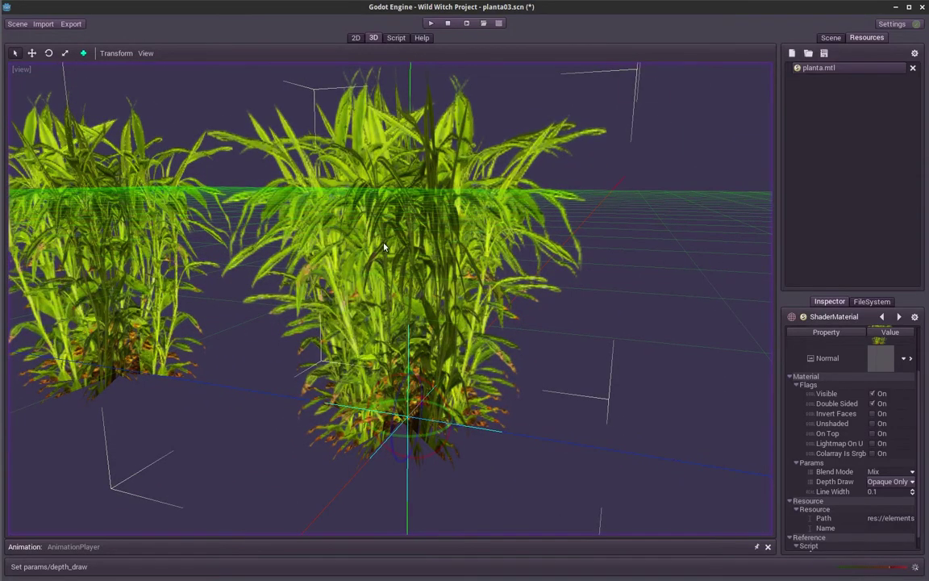
mouse_move(448, 232)
middle_mouse_down()
mouse_move(485, 262)
mouse_move(756, 363)
middle_mouse_up()
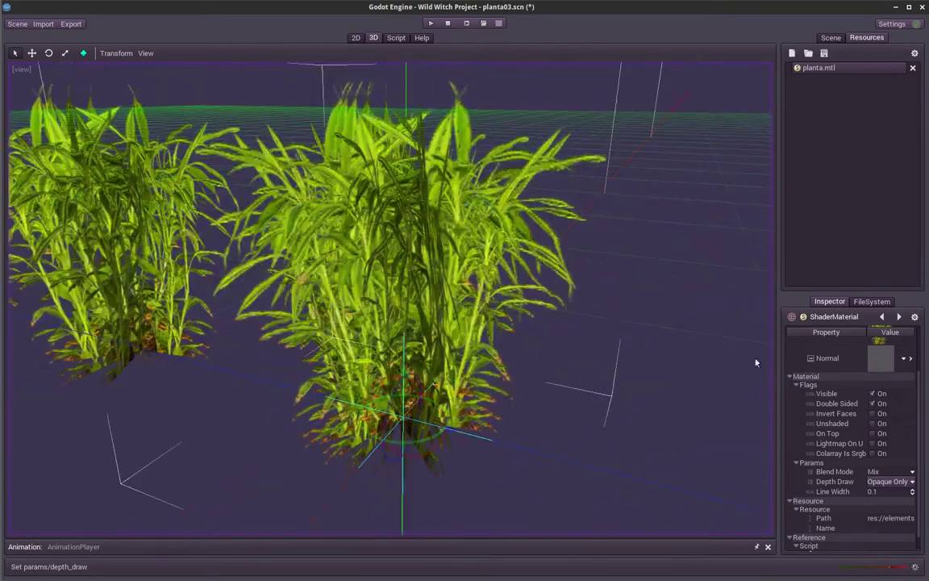
left_click(889, 482)
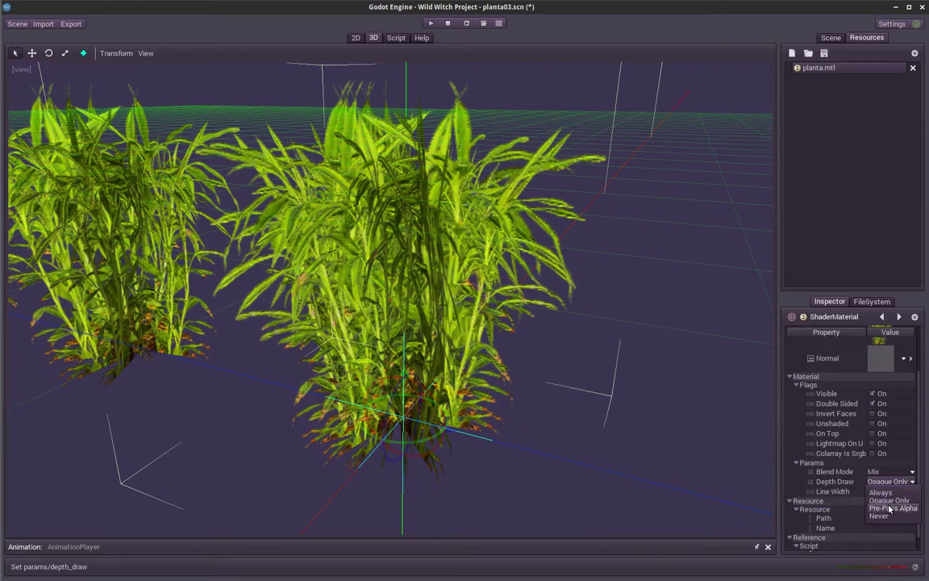
left_click(889, 509)
mouse_move(564, 276)
middle_mouse_down()
mouse_move(552, 278)
mouse_move(553, 290)
middle_mouse_up()
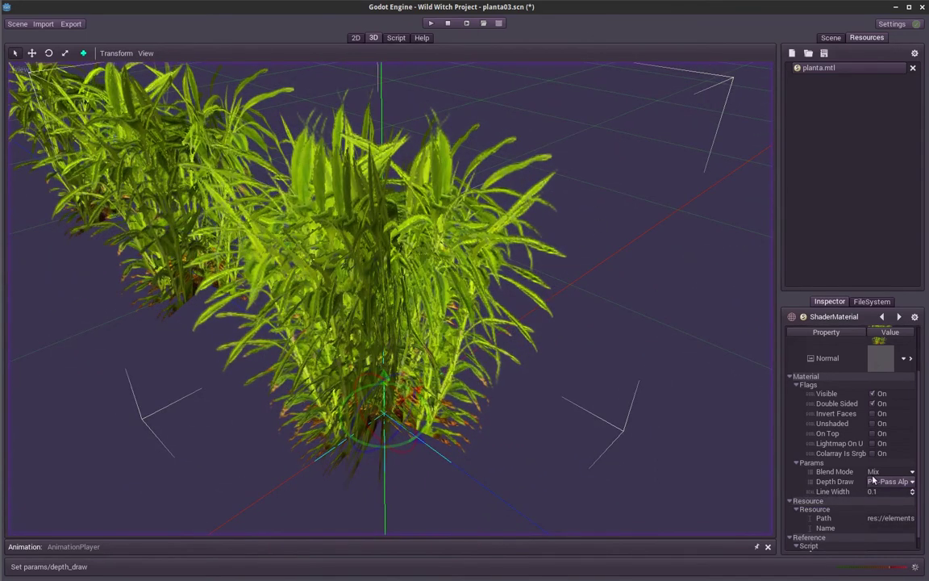
scroll(482, 317, "down", 5)
mouse_move(502, 333)
middle_mouse_down()
mouse_move(520, 295)
mouse_move(502, 346)
middle_mouse_up()
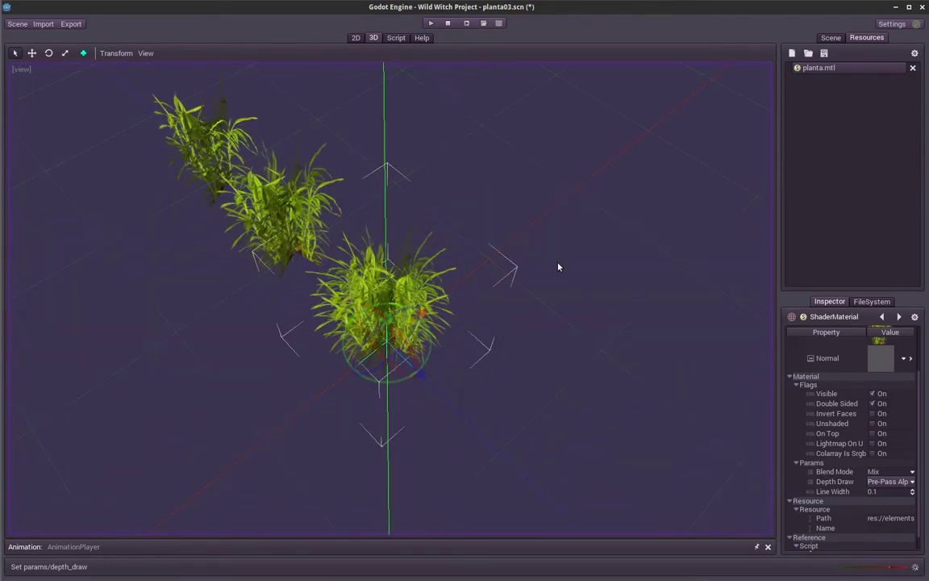
Show the Scene tree and rename the root Spatial node to planta05.
left_click(832, 38)
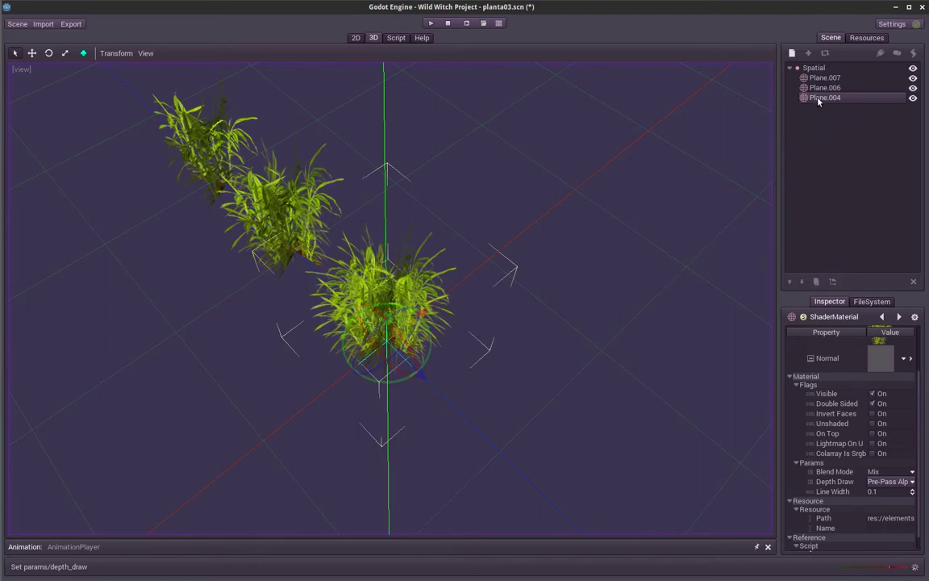
left_click(825, 87)
left_click(825, 78)
left_click(817, 97)
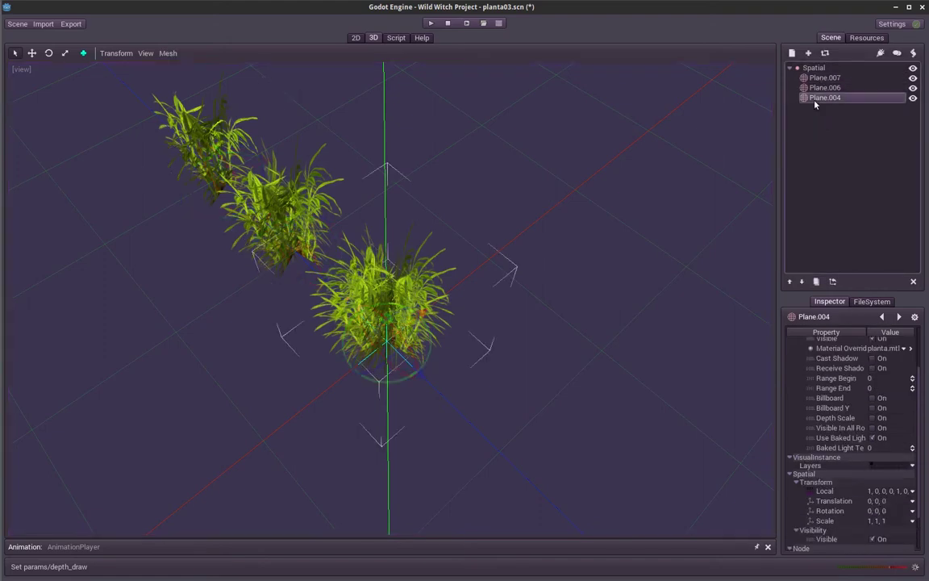
left_click(814, 68)
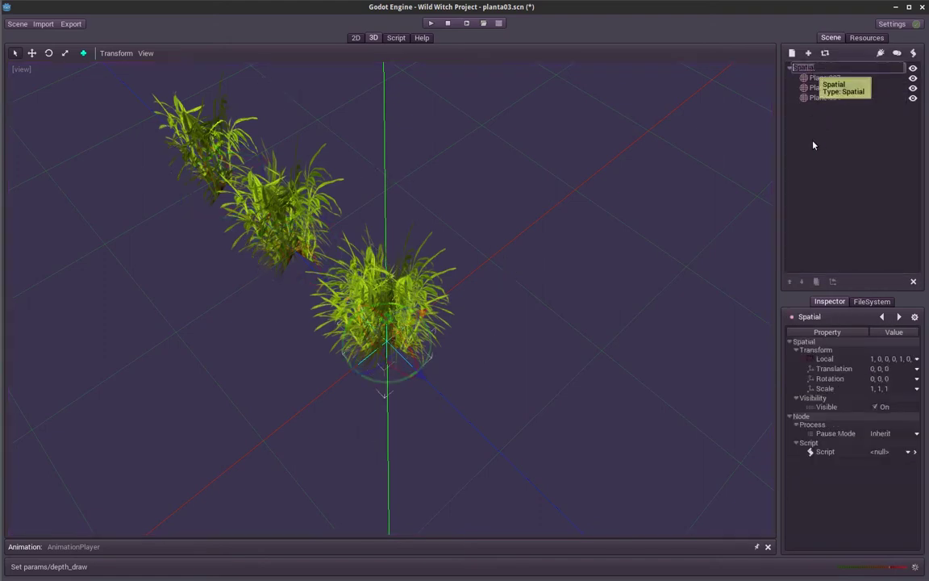
type("planta05")
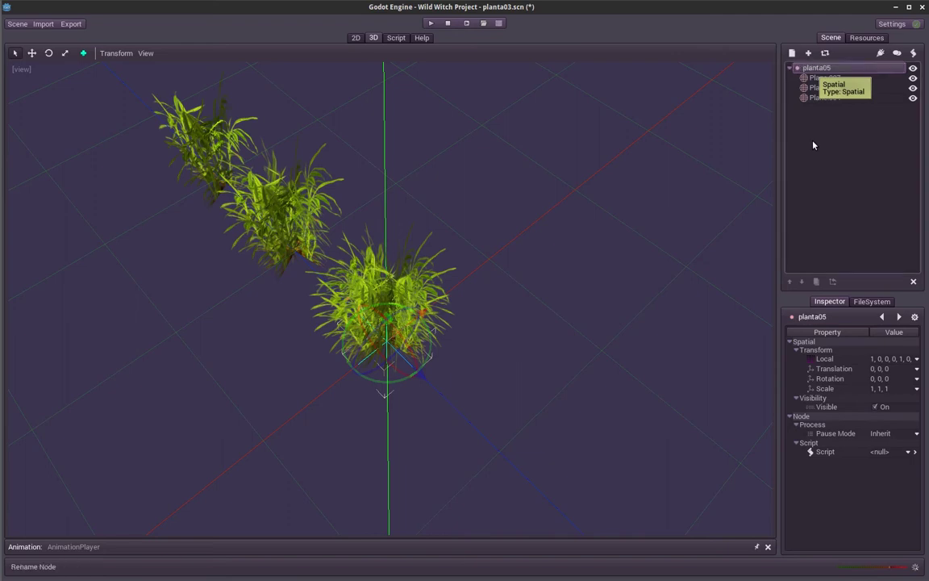
key("Return")
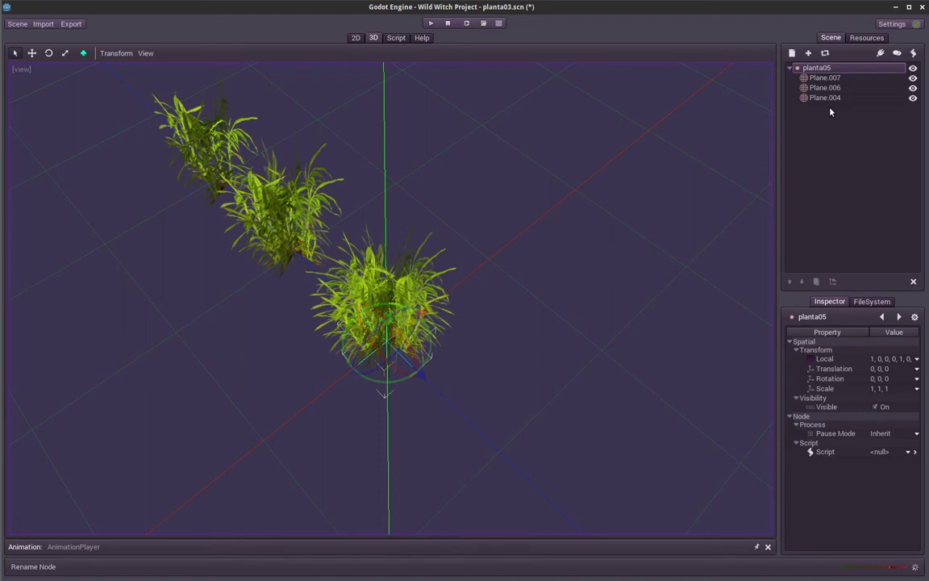
Select Plane.004 and orbit to a lower, diagonal view of the plants.
left_click(820, 98)
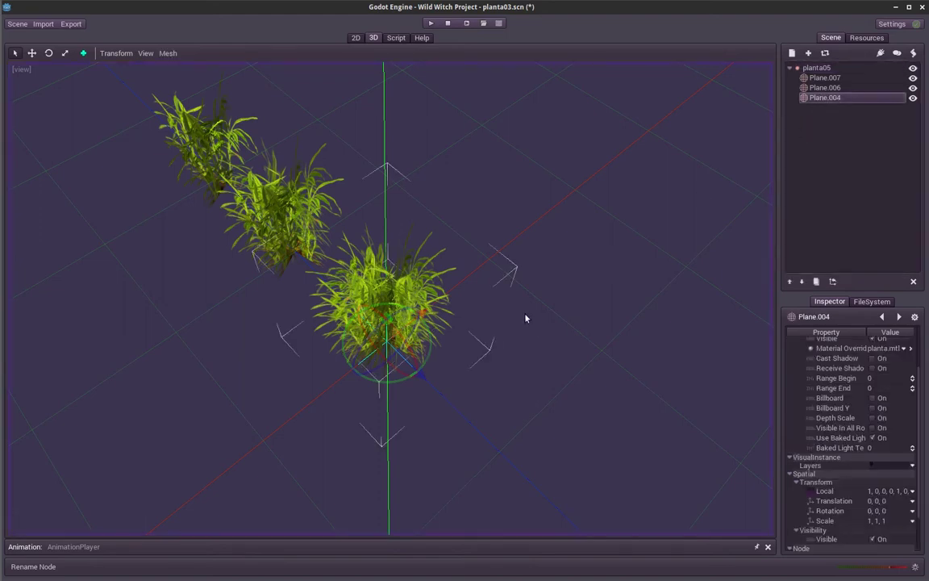
middle_click_drag(525, 318, 544, 295)
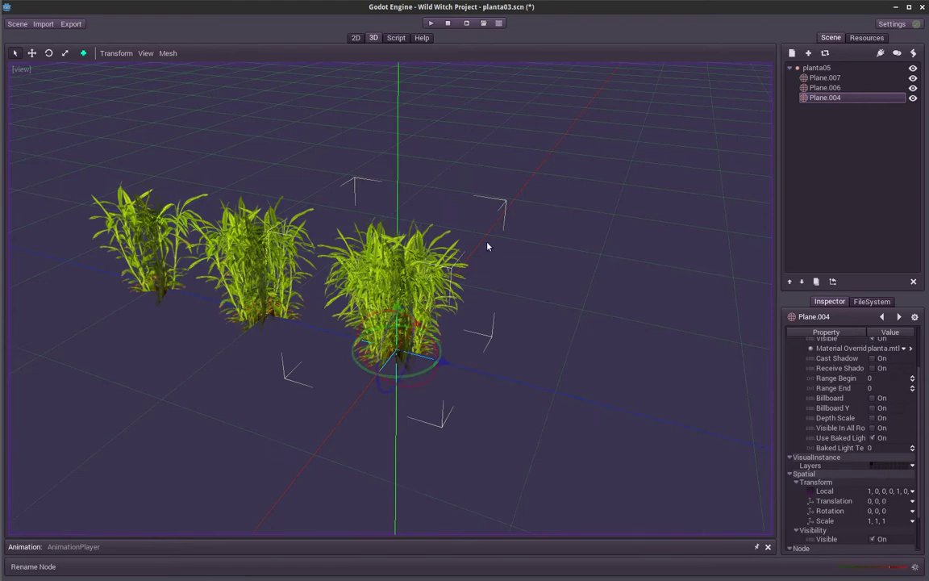
middle_click_drag(545, 215, 521, 264)
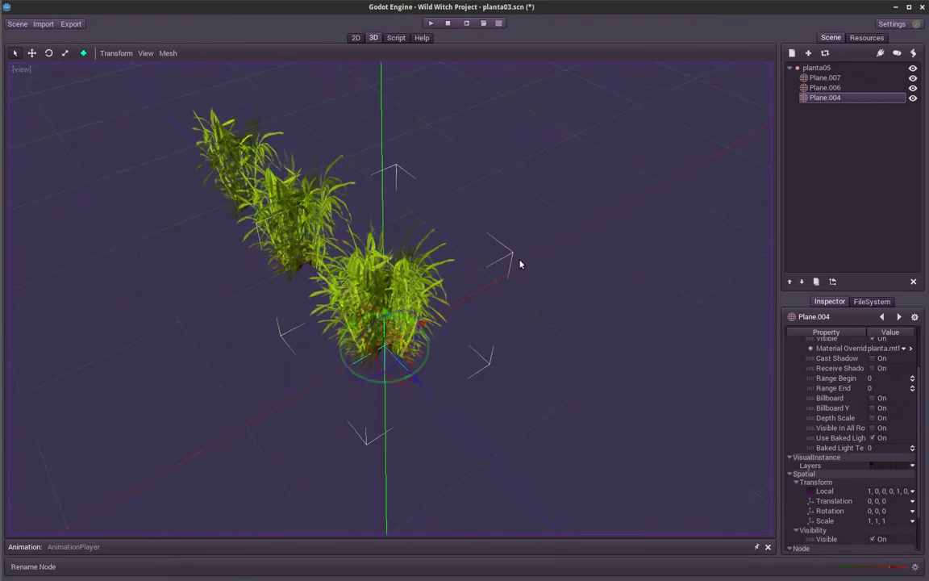
Add a child Spatial node under planta05 and name it 1.
left_click(817, 68)
left_click(809, 52)
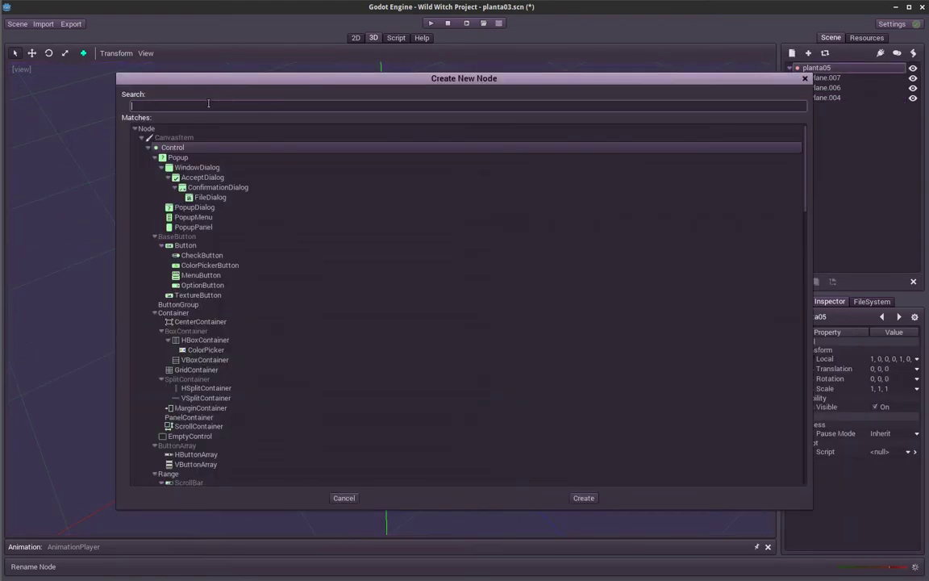
type("spat")
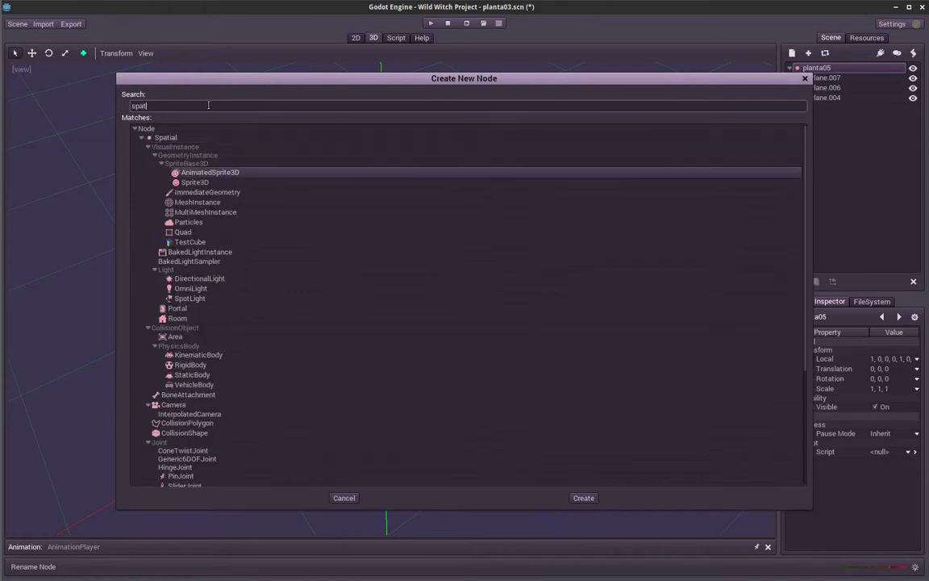
key("Return")
double_click(827, 108)
type("1")
key("Return")
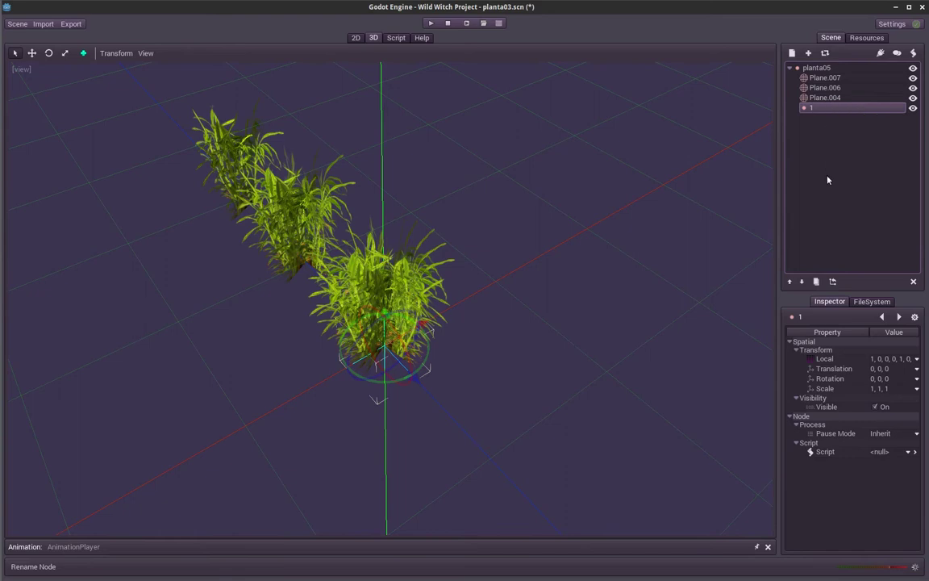
Duplicate node 1 into nodes 2 and 3, then return the selection to Plane.007.
key("ctrl+d")
double_click(824, 119)
key("Return")
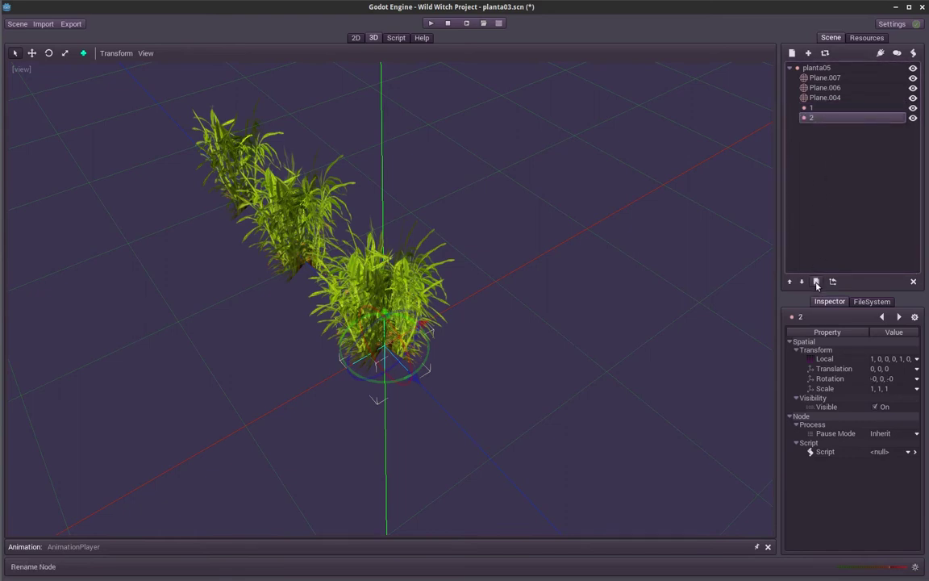
left_click(816, 282)
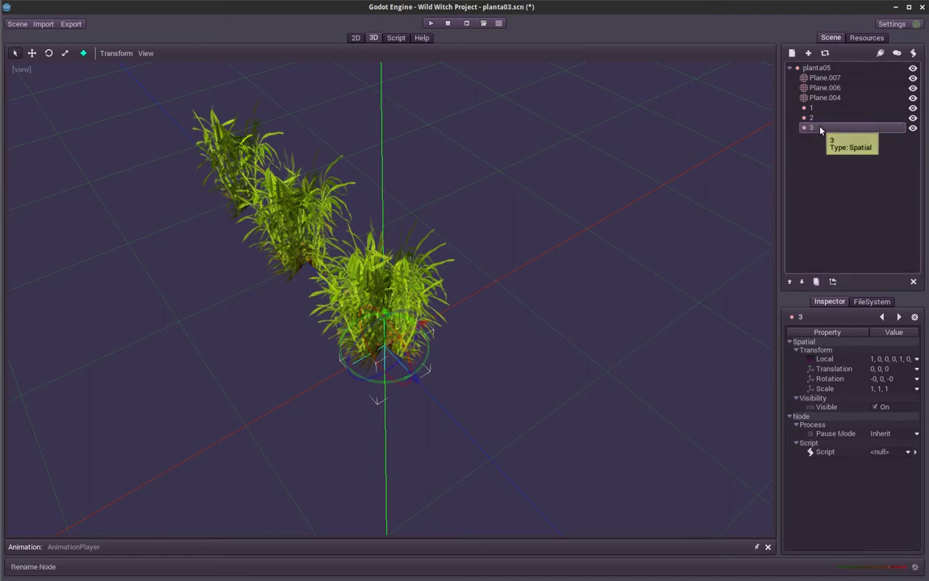
key("Up")
key("Up")
key("Down")
key("Down")
key("Up")
key("Up")
key("Up")
key("Up")
key("Up")
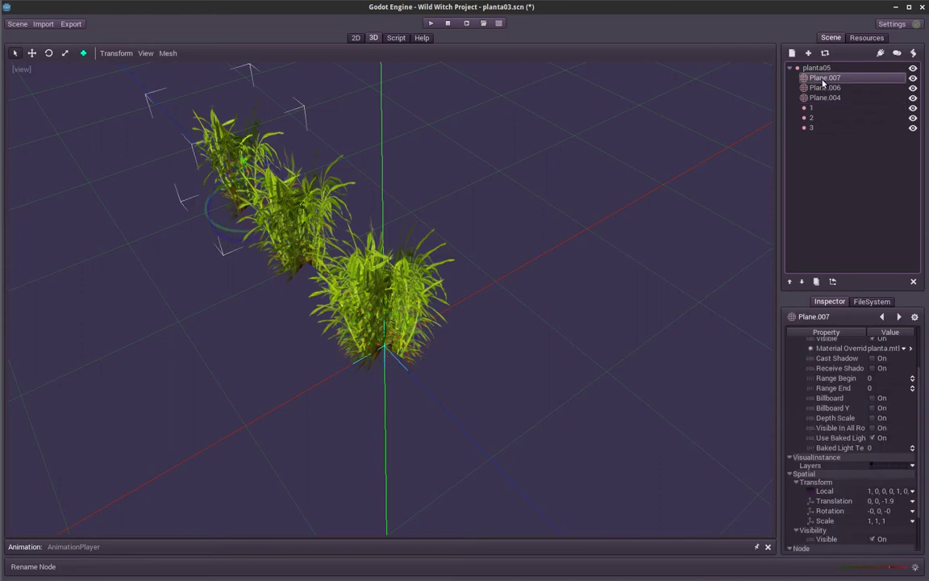
key("Down")
key("Down")
key("Up")
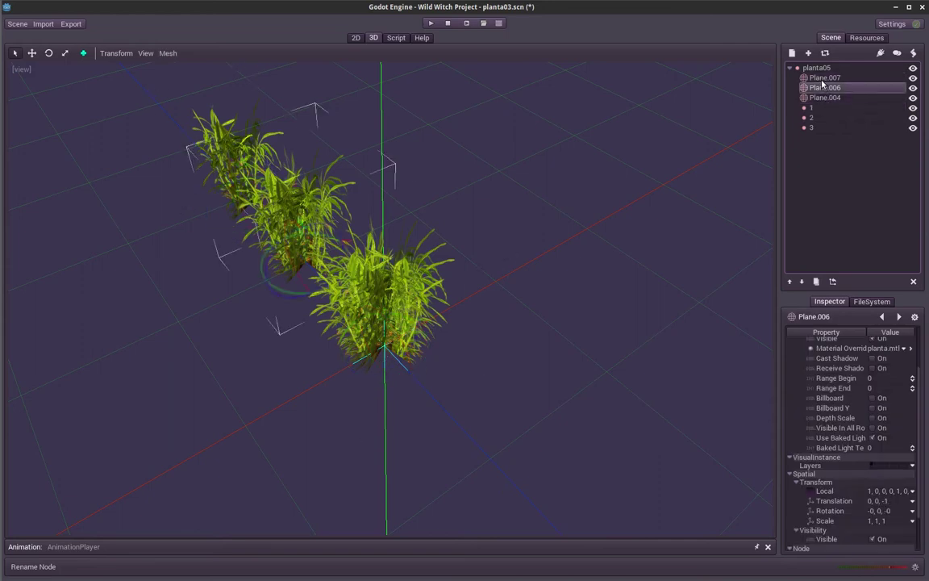
key("Up")
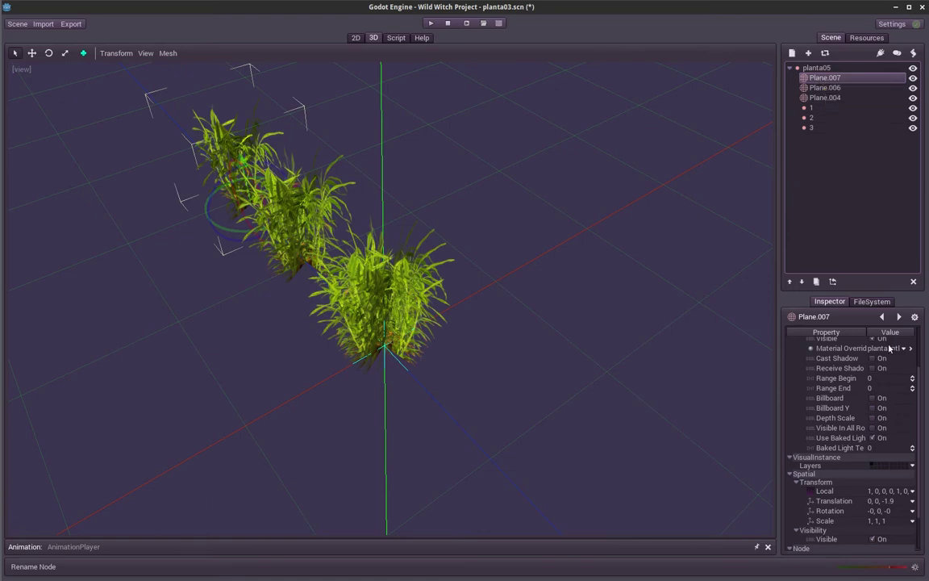
mouse_move(250, 199)
middle_mouse_down()
mouse_move(325, 212)
mouse_move(225, 191)
middle_mouse_up()
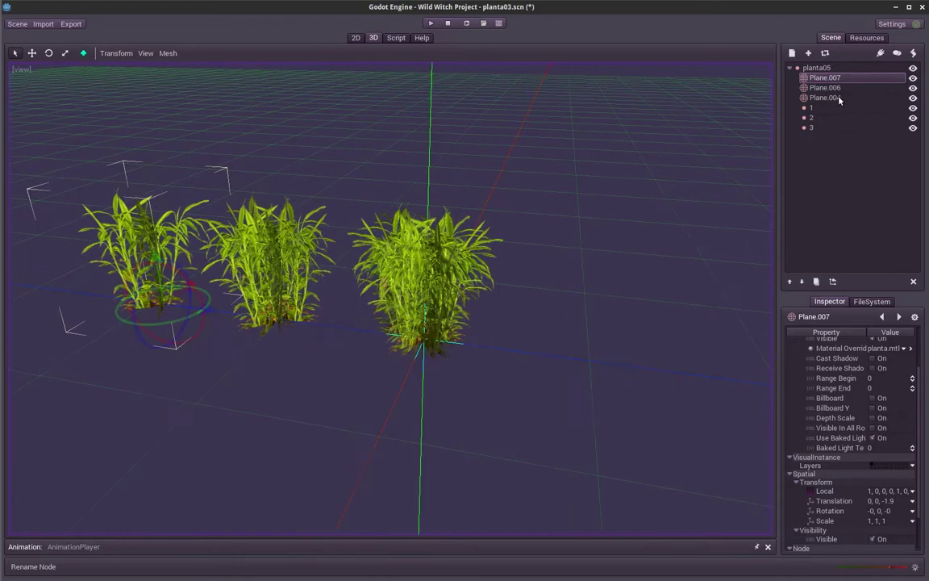
Reparent Plane.007 under node 3 and Plane.006 under node 2.
left_click(833, 281)
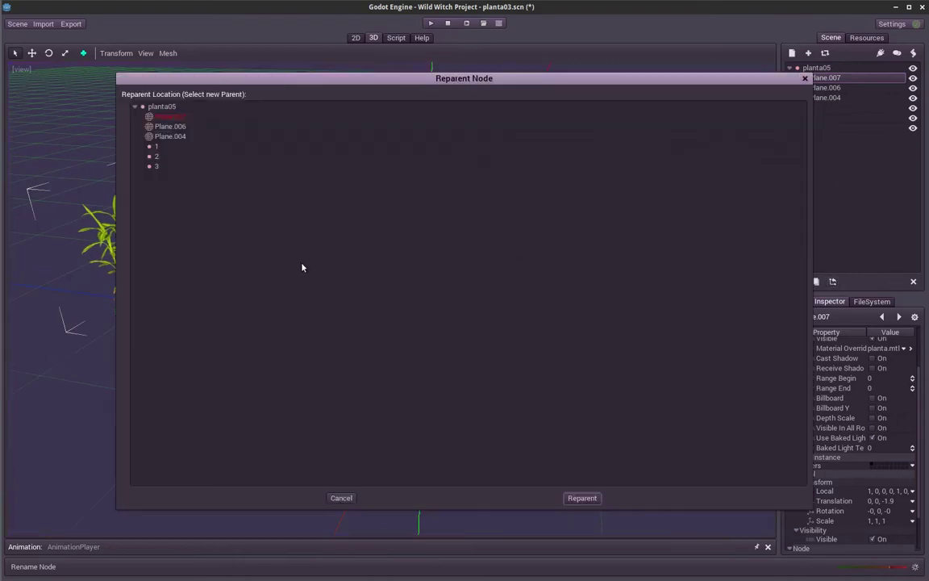
left_click(156, 166)
left_click(581, 498)
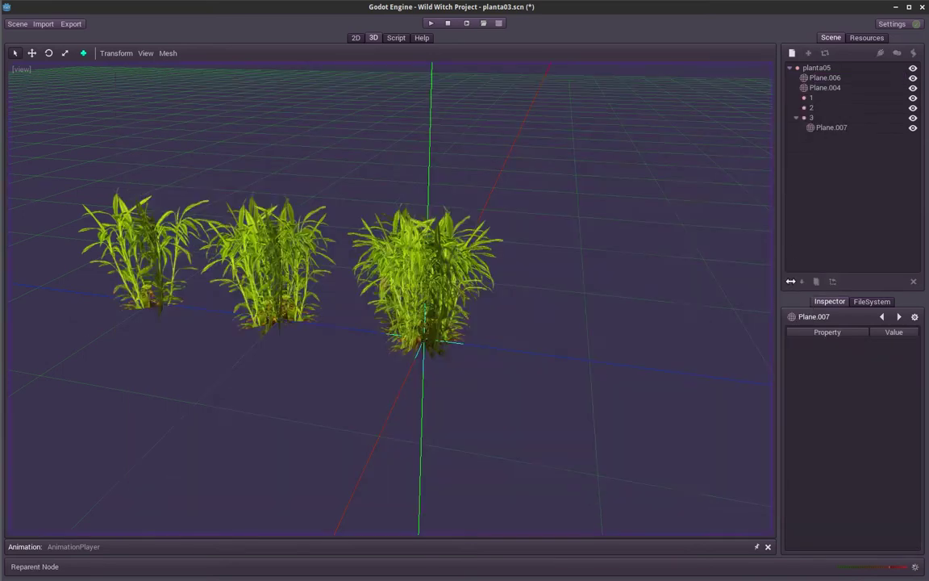
left_click(834, 129)
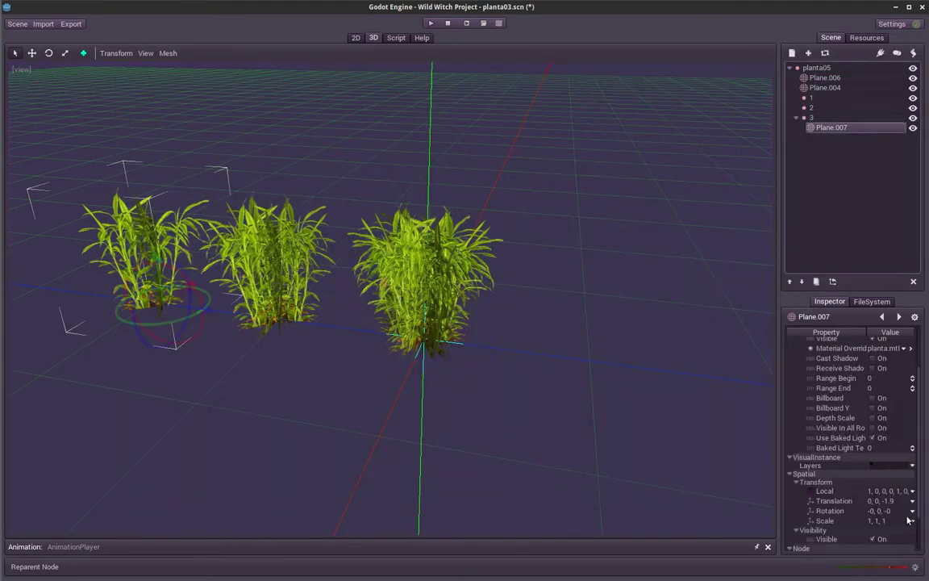
left_click(819, 107)
left_click(827, 79)
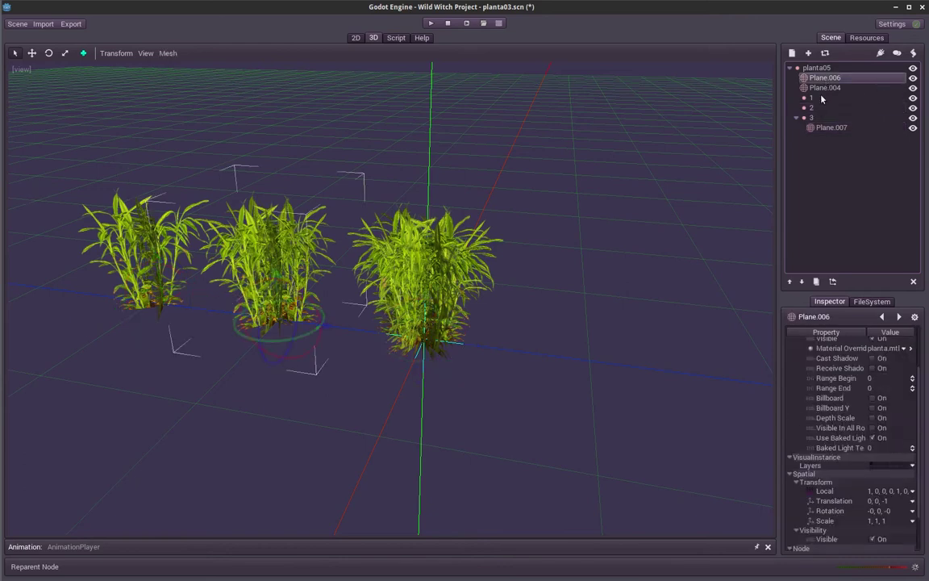
left_click(832, 282)
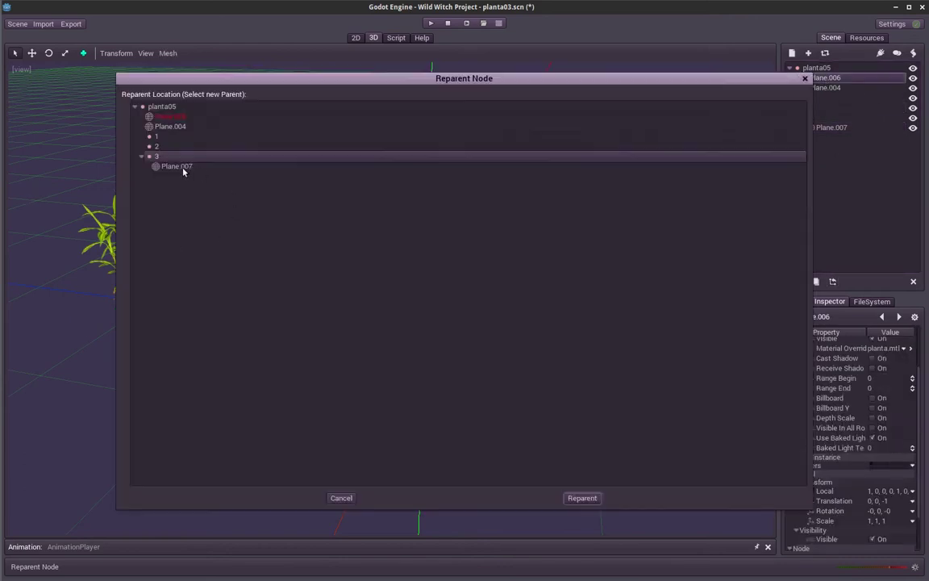
left_click(586, 498)
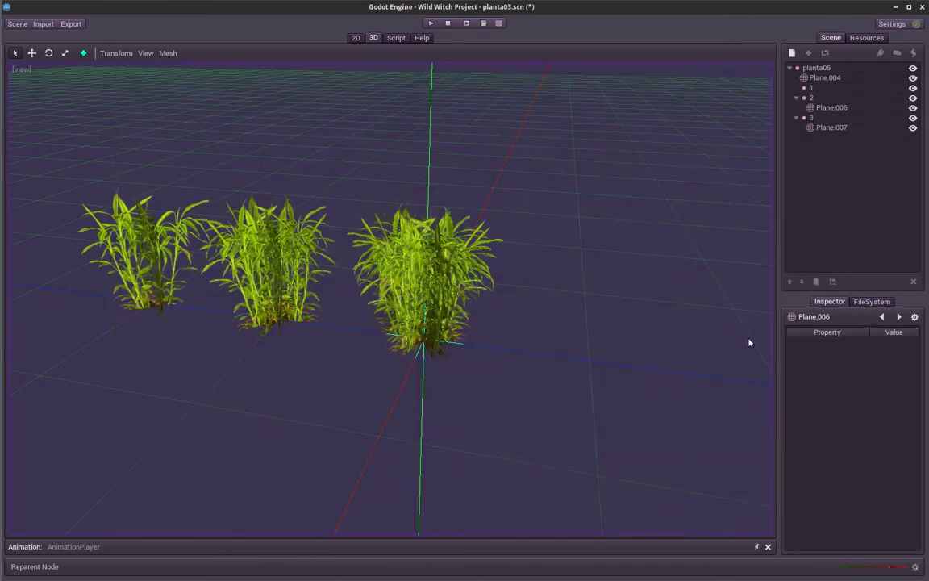
Reparent Plane.004 under node 1 and select group node 1.
left_click(827, 78)
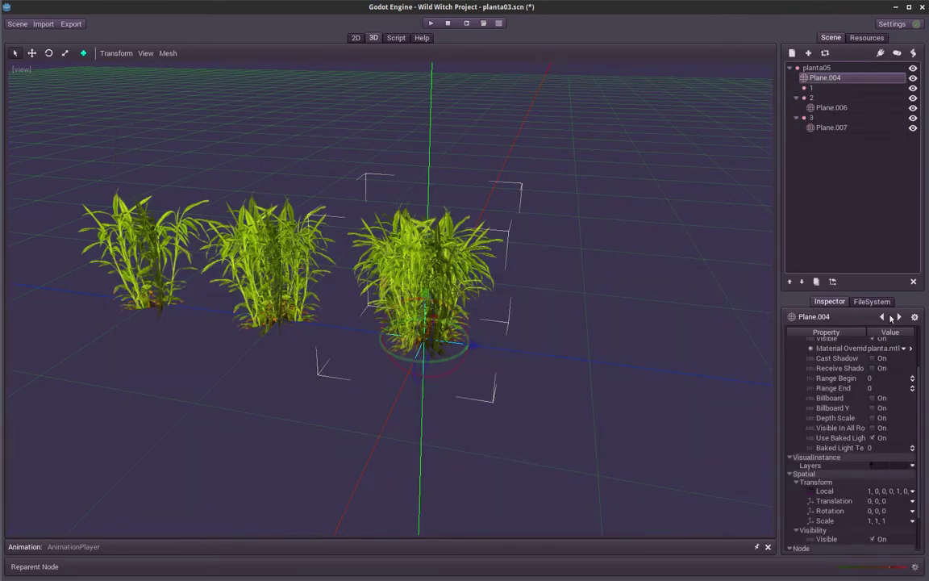
middle_click_drag(501, 267, 534, 291)
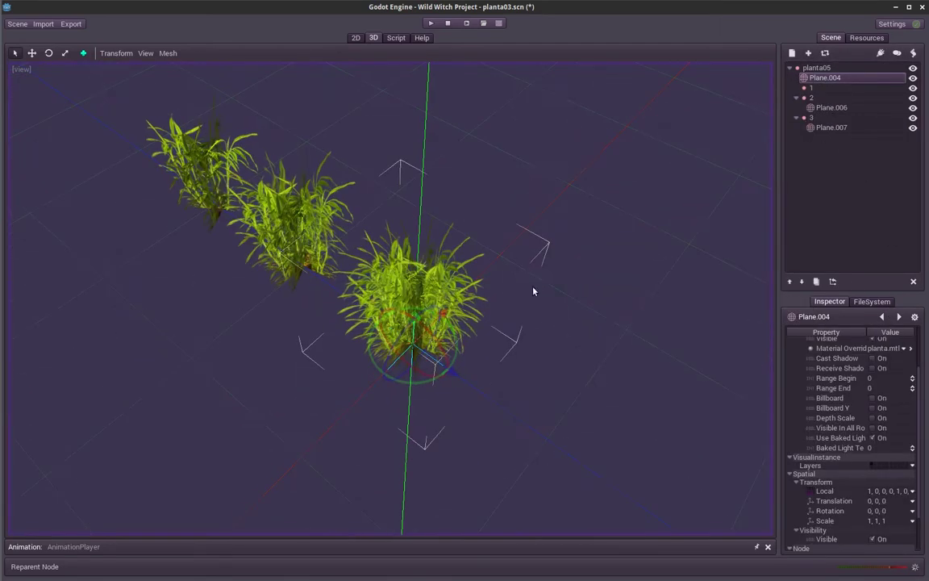
left_click(832, 281)
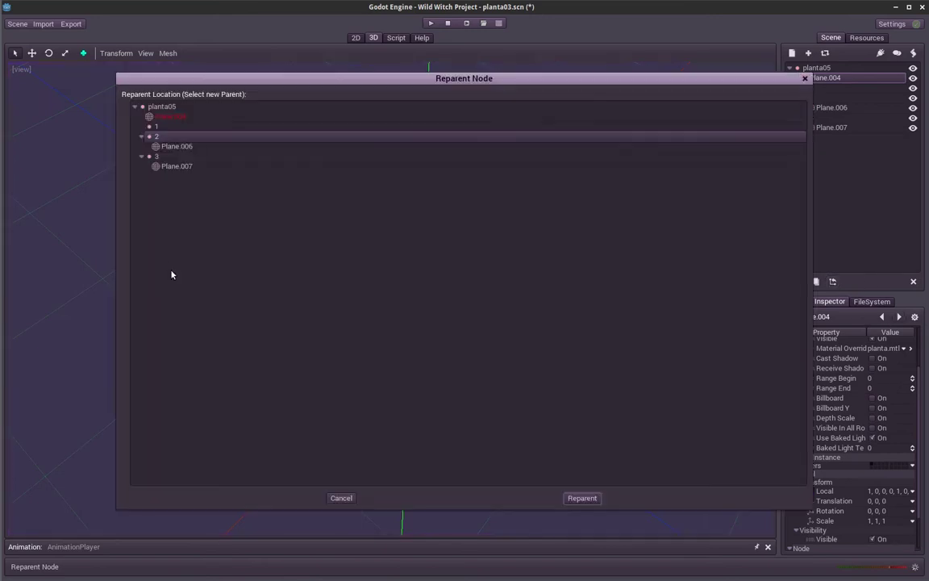
left_click(151, 126)
left_click(573, 498)
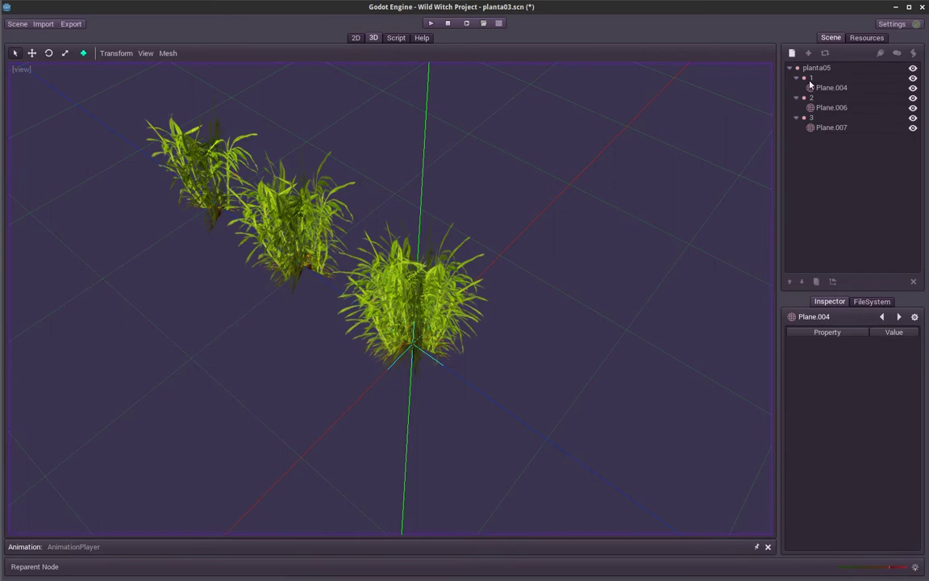
left_click(811, 80)
mouse_move(456, 404)
middle_mouse_down()
mouse_move(473, 375)
mouse_move(467, 381)
middle_mouse_up()
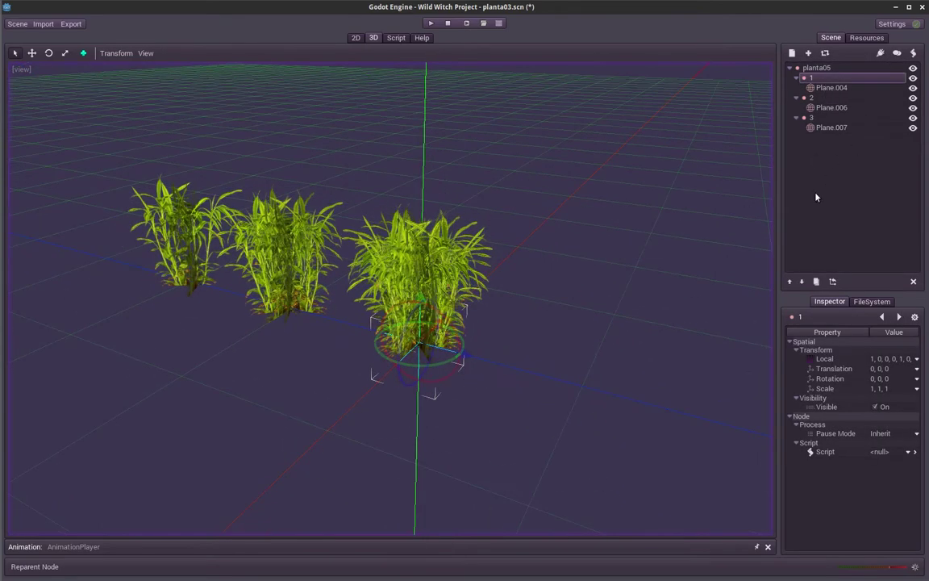
Check each plane's clump, then show Plane.004's Geometry Range Begin and Range End in the Inspector.
left_click(817, 89)
left_click(817, 109)
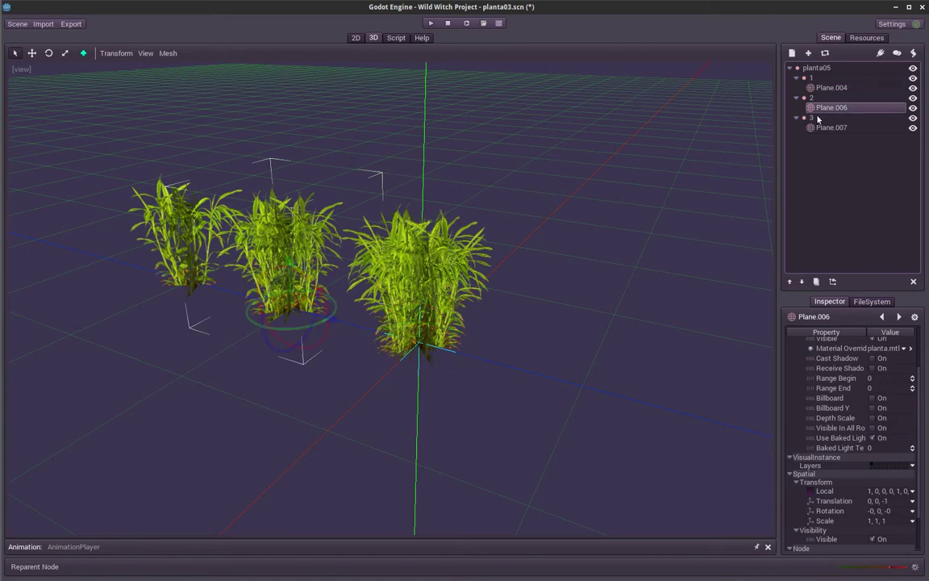
left_click(819, 127)
left_click(817, 108)
left_click(820, 89)
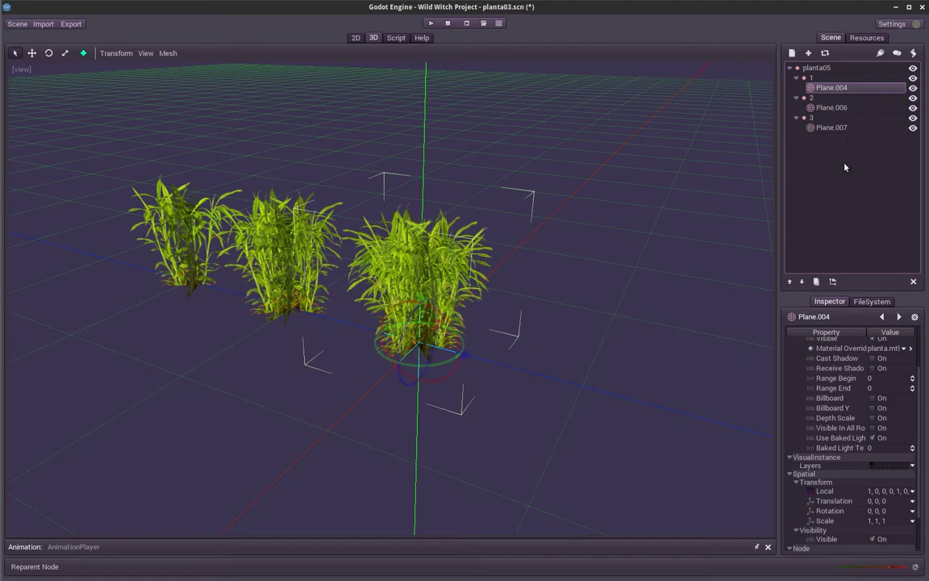
left_click_drag(919, 394, 919, 384)
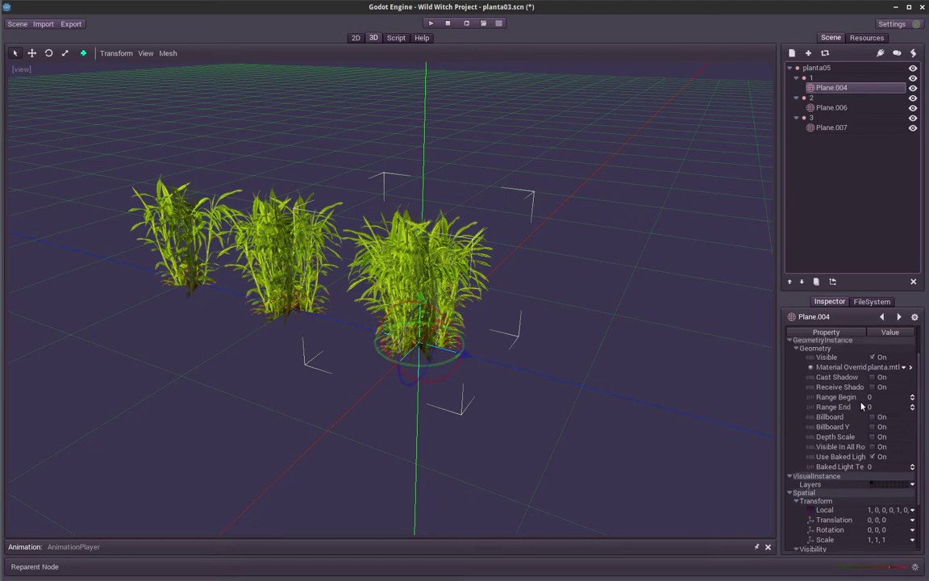
middle_click_drag(604, 357, 599, 316)
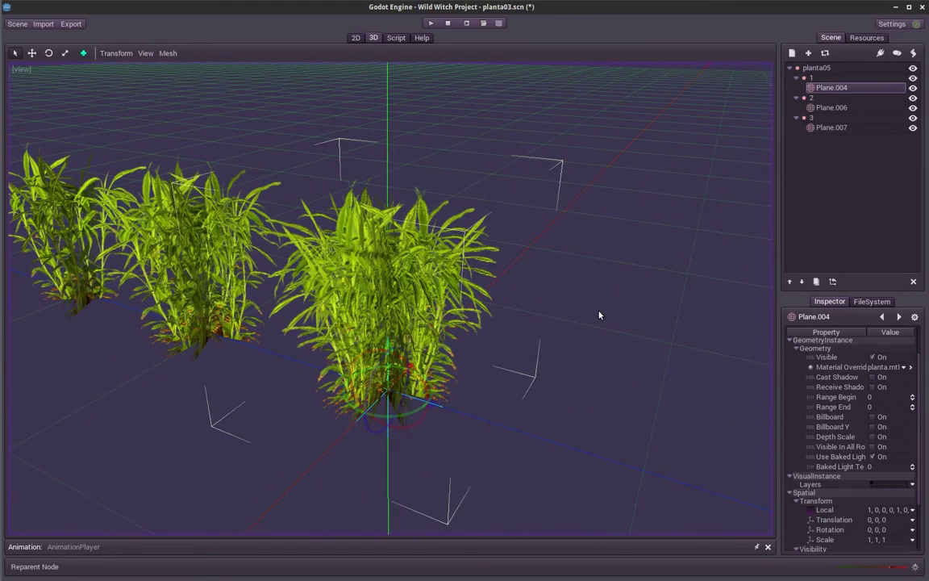
scroll(588, 268, "down", 5)
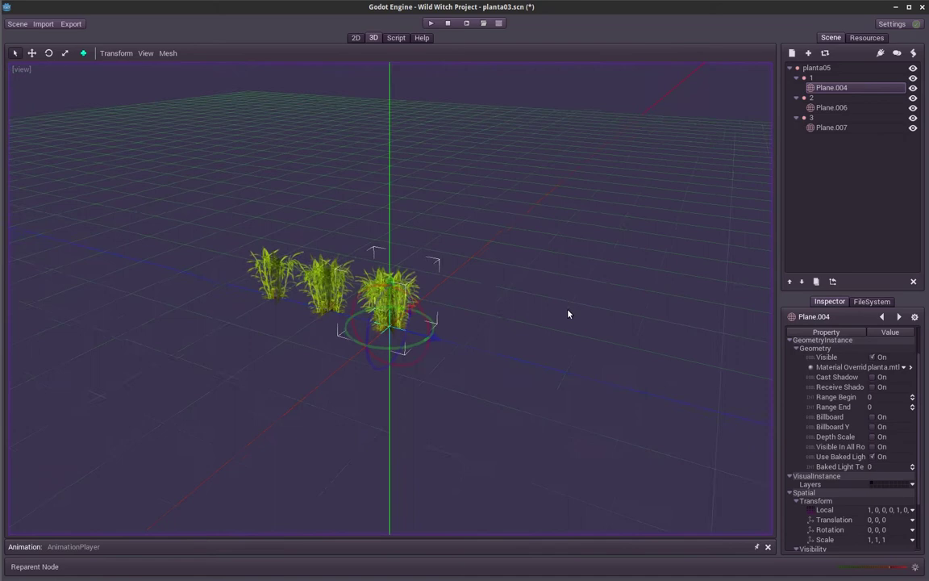
scroll(592, 272, "up", 2)
scroll(591, 272, "up", 2)
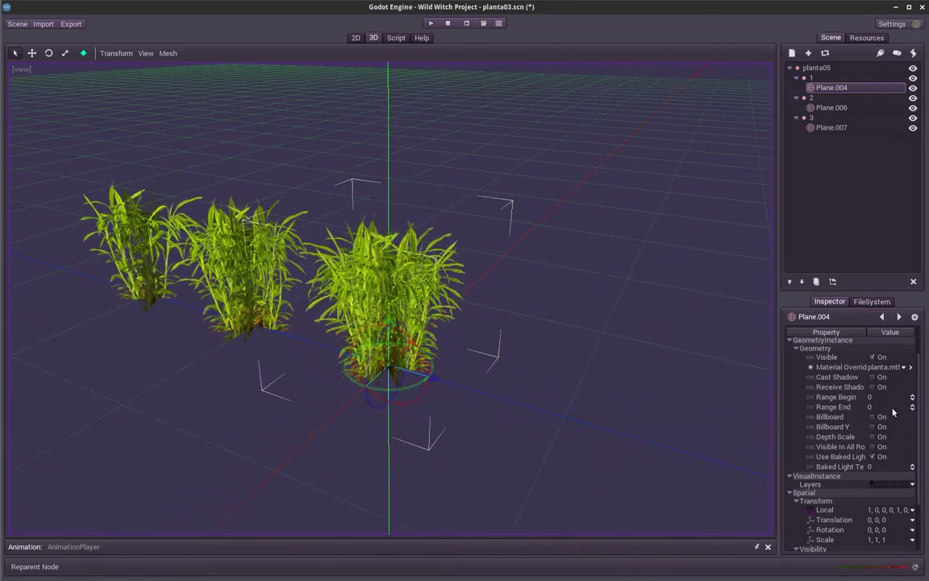
scroll(525, 400, "up", 2)
scroll(539, 398, "down", 1)
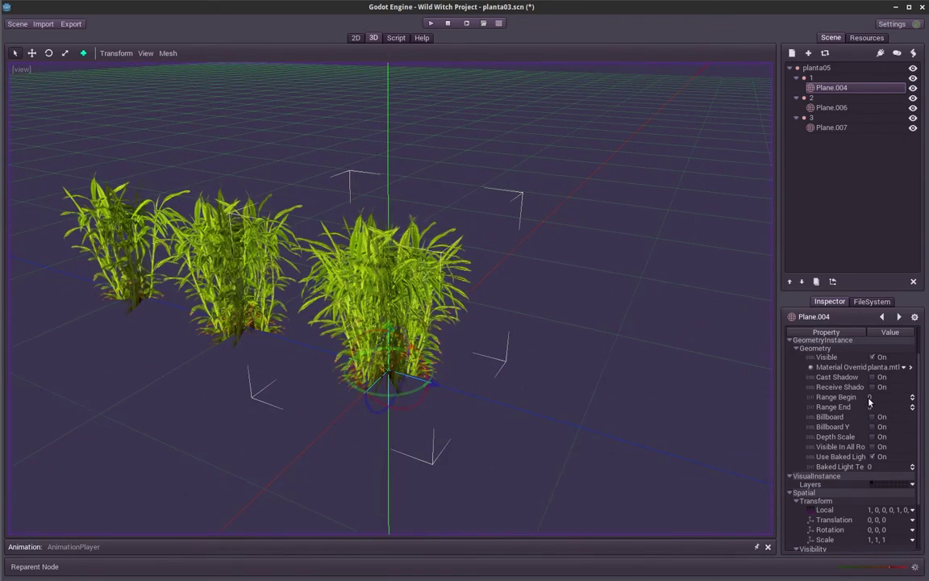
Nudge Plane.004's Range Begin up to 1, then back to 0.
left_click(912, 394)
scroll(568, 354, "up", 1)
scroll(568, 354, "up", 3)
scroll(577, 368, "down", 4)
scroll(613, 375, "up", 2)
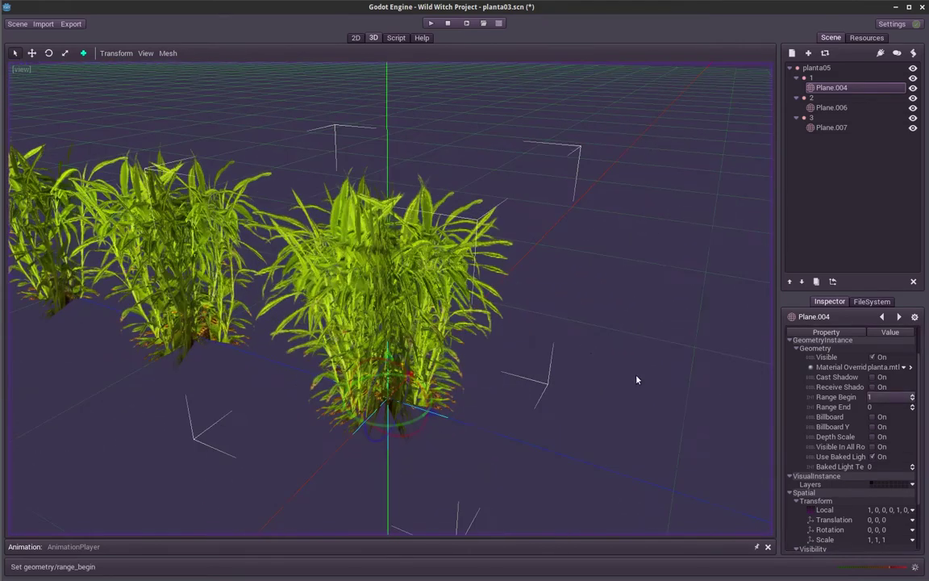
left_click(912, 401)
Raise Plane.004's Range End to 8.
left_click(912, 408)
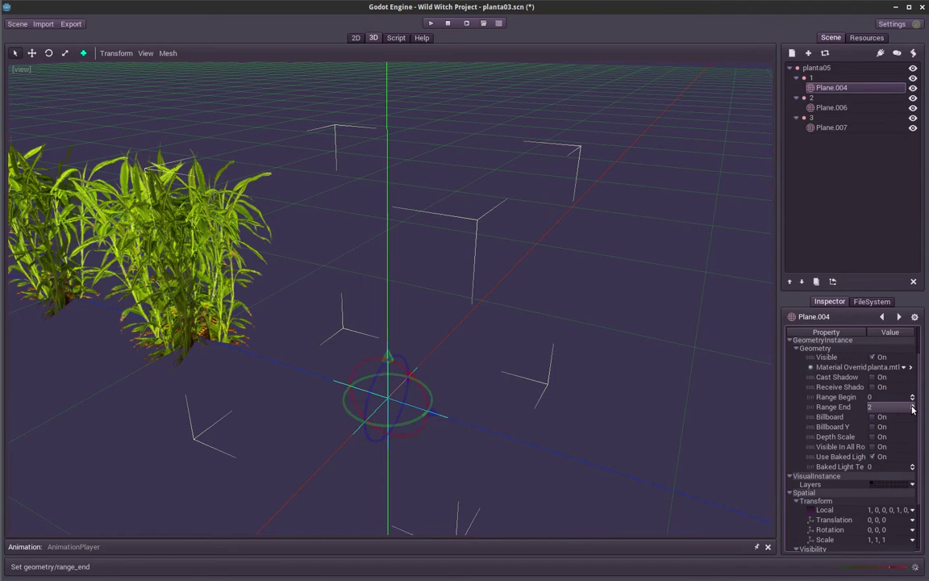
left_click(913, 408)
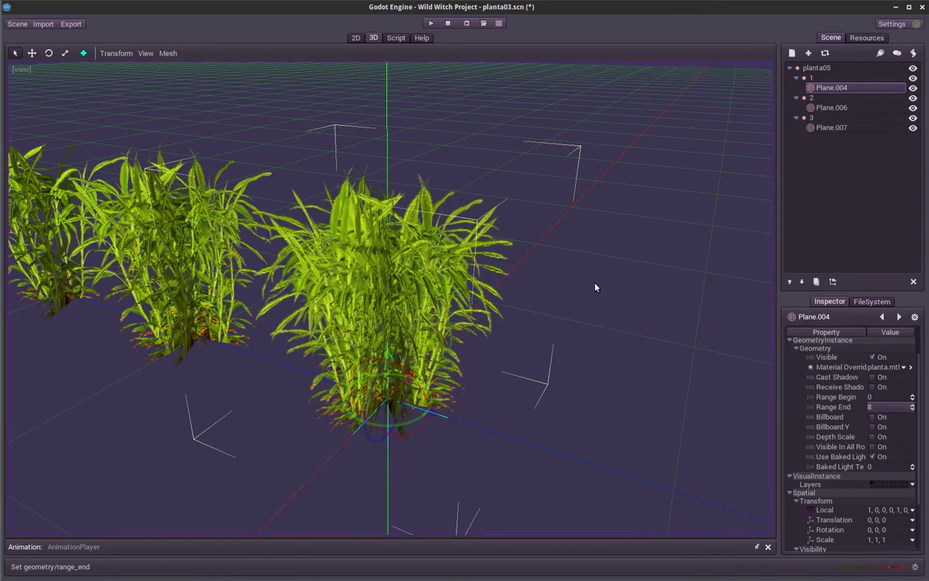
scroll(515, 265, "down", 3)
scroll(516, 282, "down", 2)
scroll(516, 284, "down", 2)
scroll(513, 309, "down", 2)
scroll(510, 315, "down", 2)
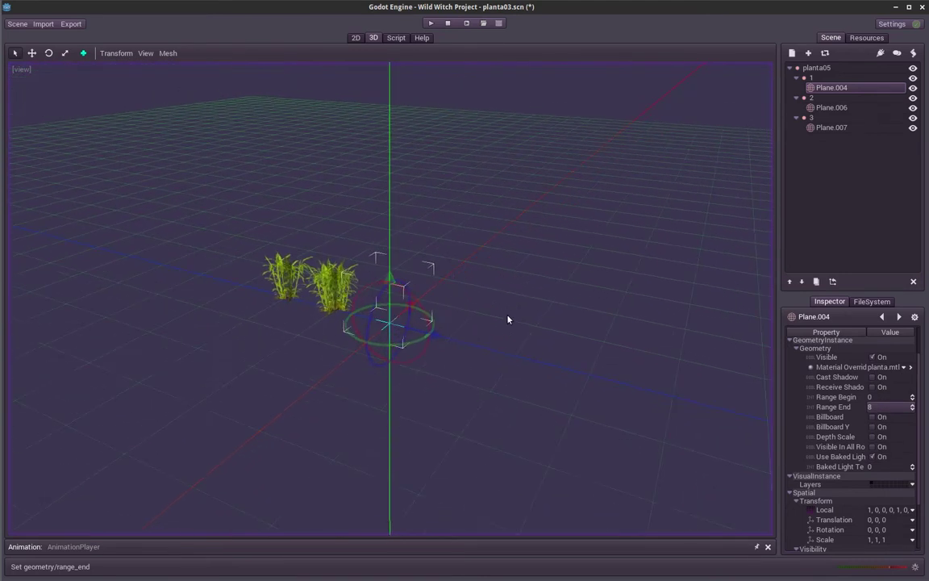
scroll(509, 318, "up", 1)
scroll(510, 311, "up", 2)
scroll(515, 284, "up", 2)
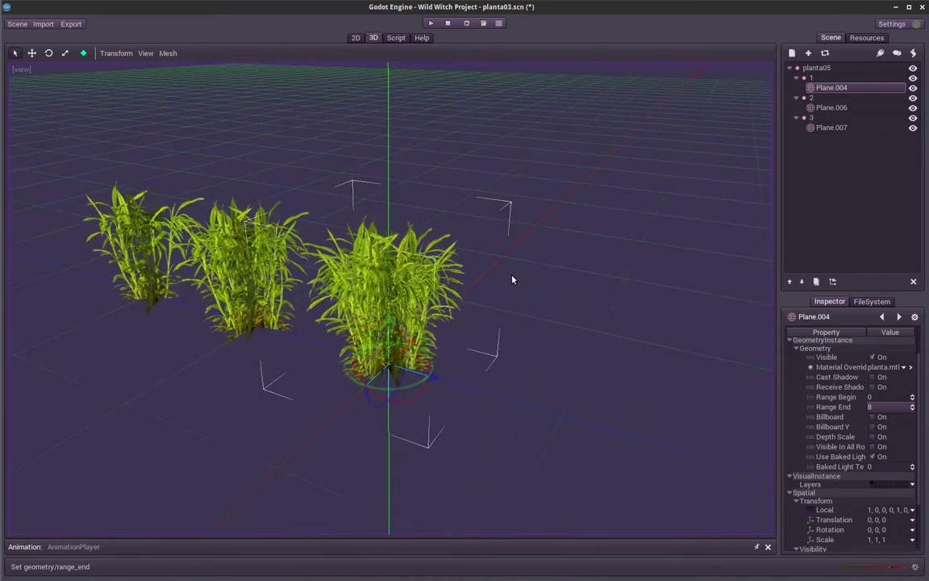
scroll(509, 291, "down", 2)
scroll(500, 311, "down", 2)
scroll(497, 311, "up", 1)
scroll(497, 303, "up", 3)
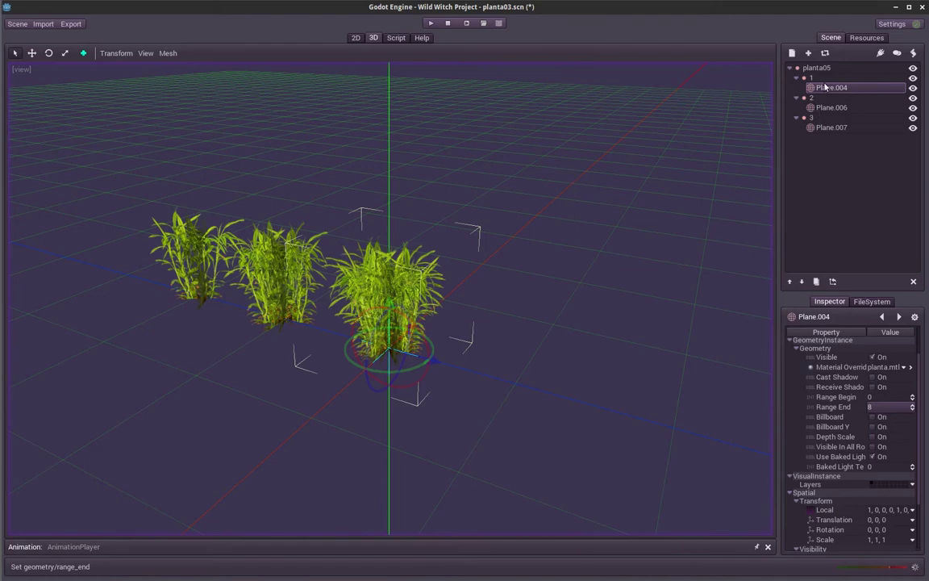
left_click(828, 107)
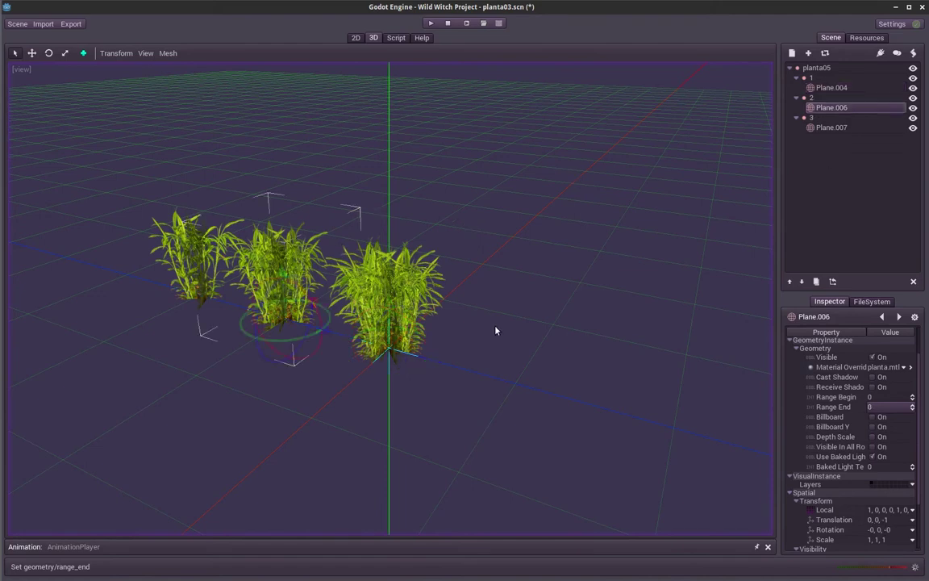
middle_click_drag(496, 330, 505, 326)
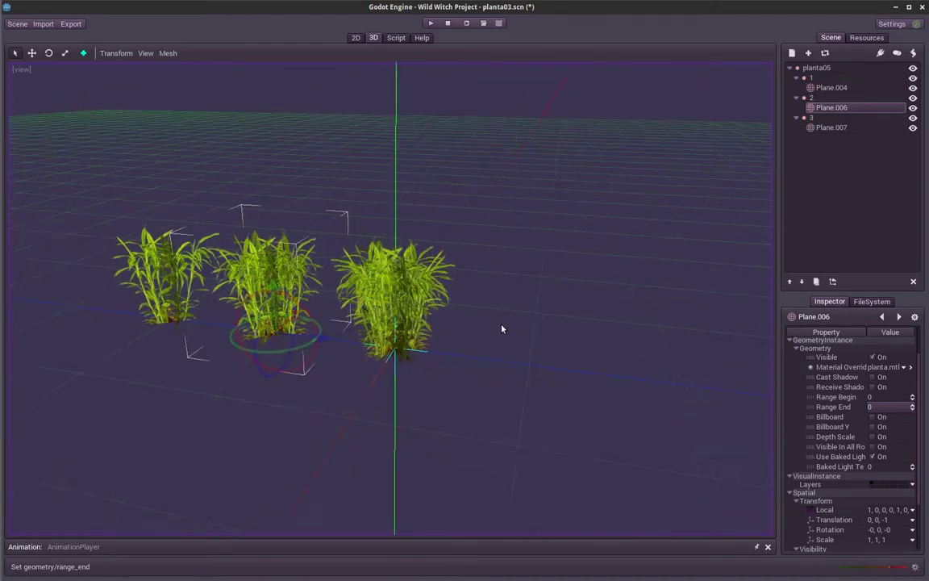
left_click(880, 399)
type("8")
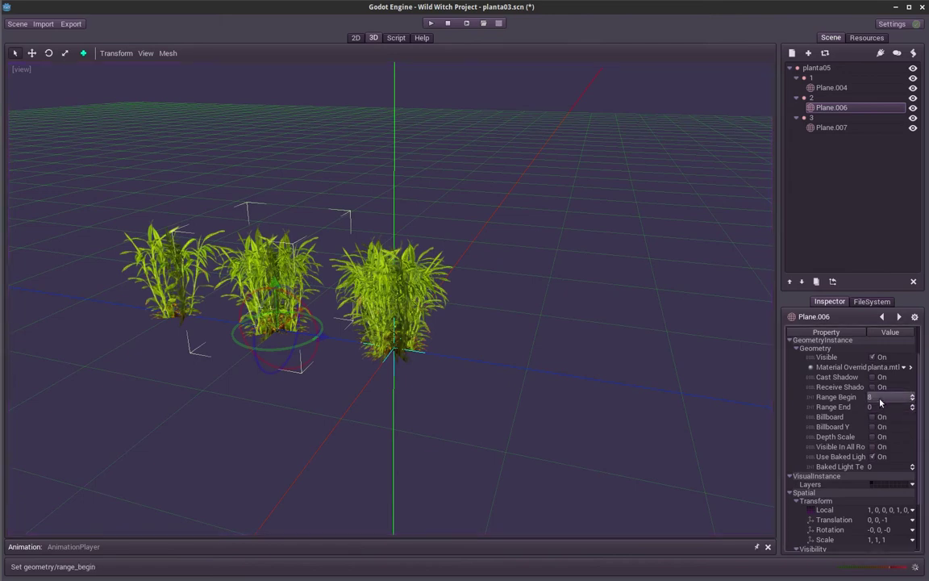
left_click(884, 406)
type("20")
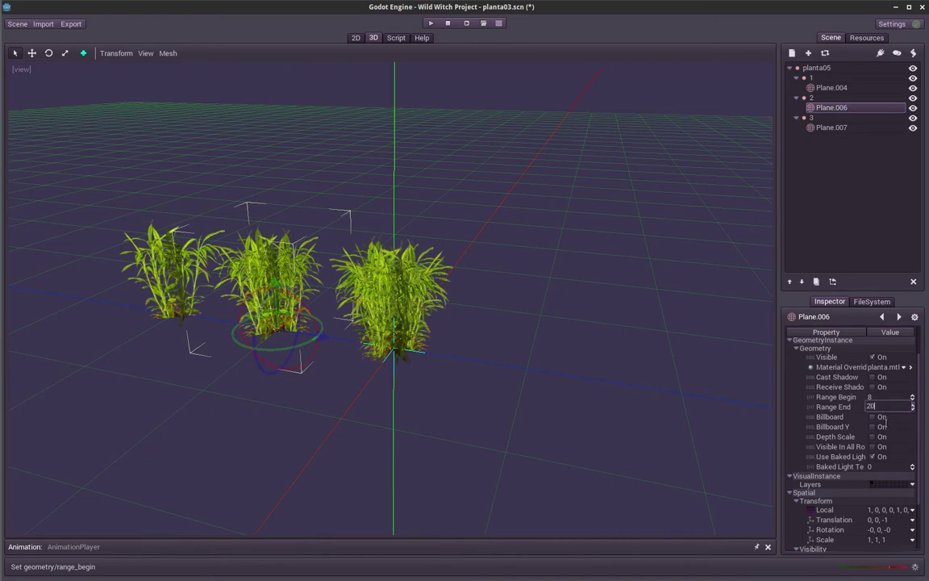
key("Return")
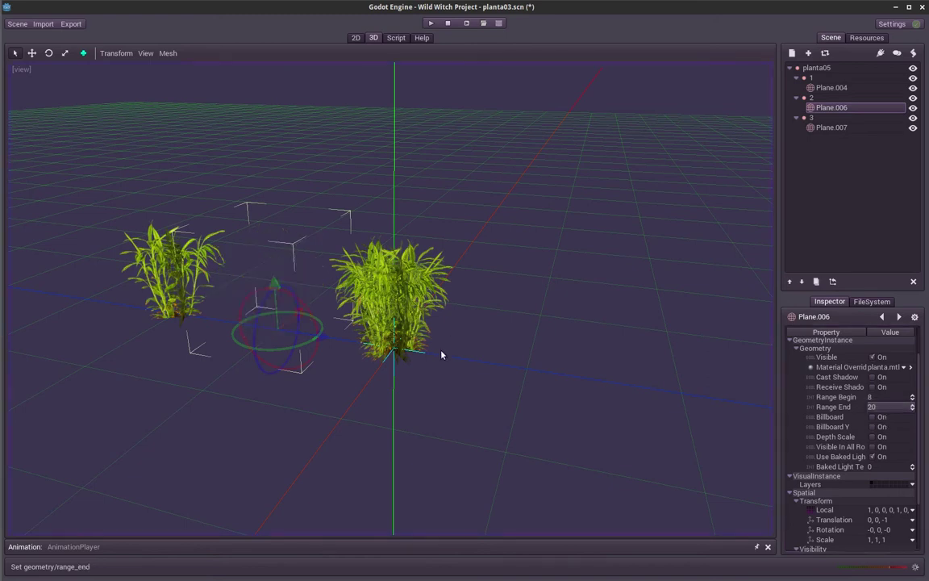
scroll(396, 315, "up", 5)
scroll(457, 384, "down", 4)
scroll(457, 383, "down", 2)
scroll(457, 409, "down", 2)
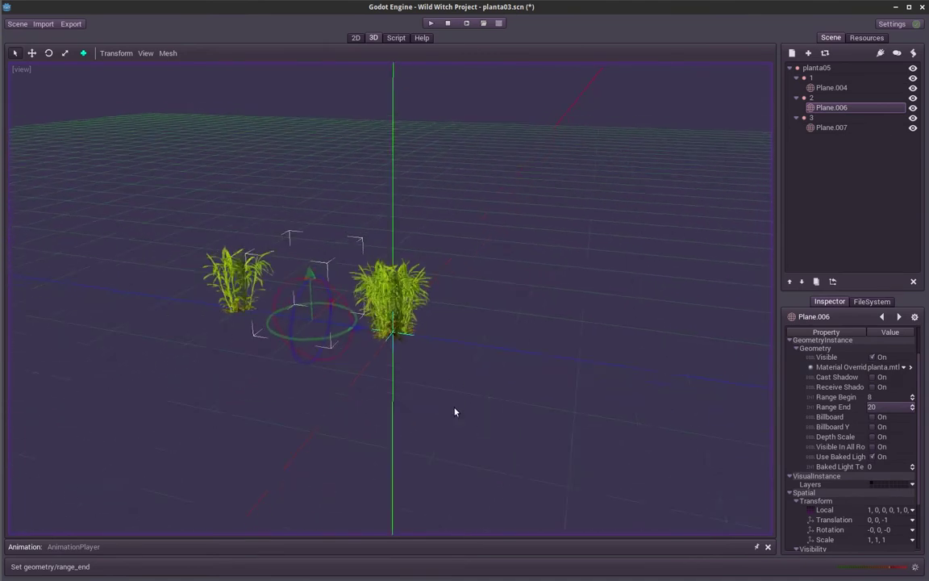
scroll(452, 429, "down", 2)
scroll(441, 464, "down", 3)
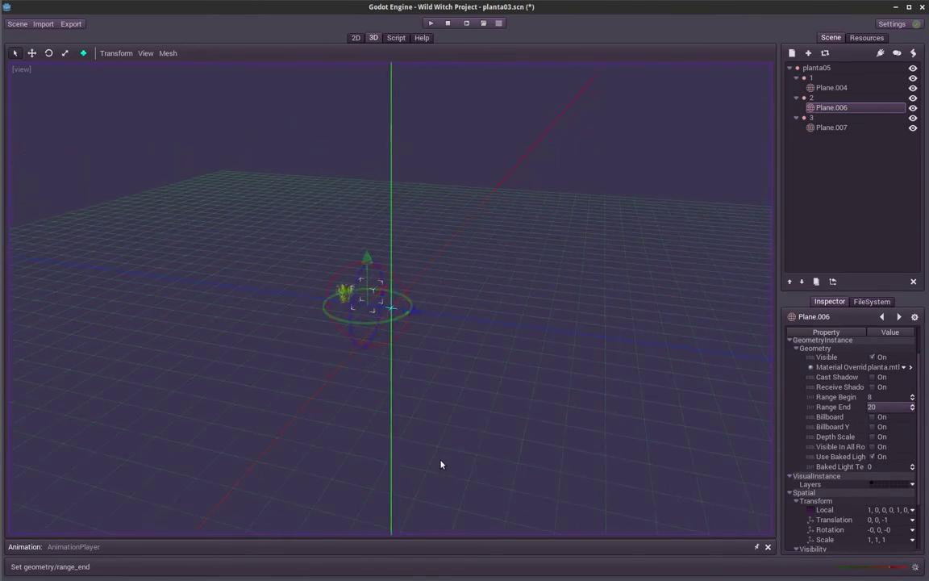
scroll(439, 452, "up", 4)
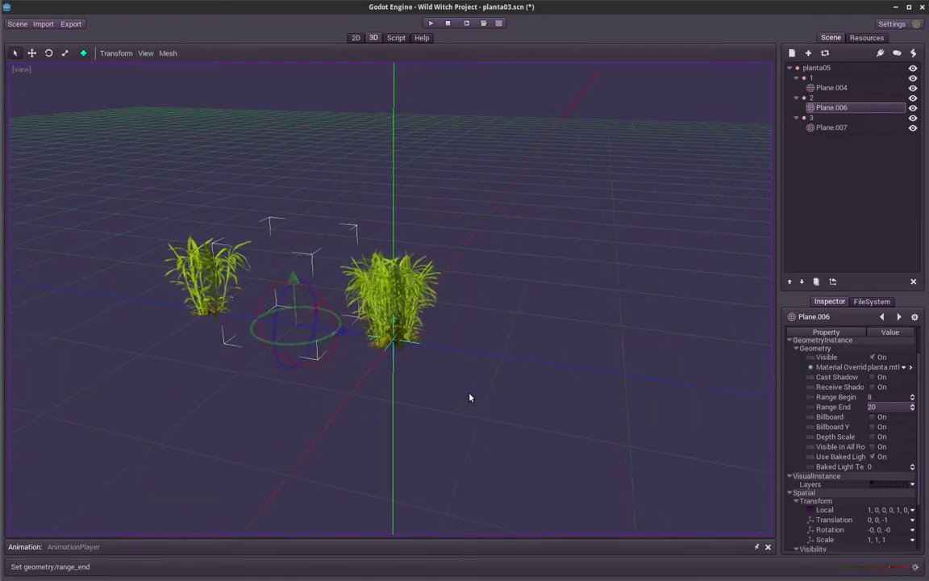
scroll(464, 403, "down", 2)
scroll(458, 413, "up", 3)
scroll(451, 428, "down", 4)
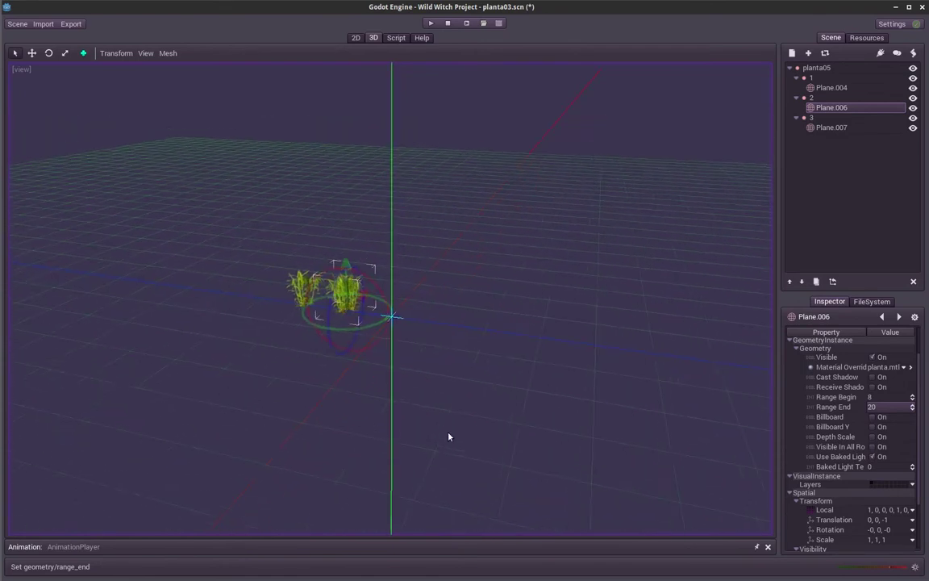
scroll(456, 407, "up", 2)
scroll(462, 399, "up", 1)
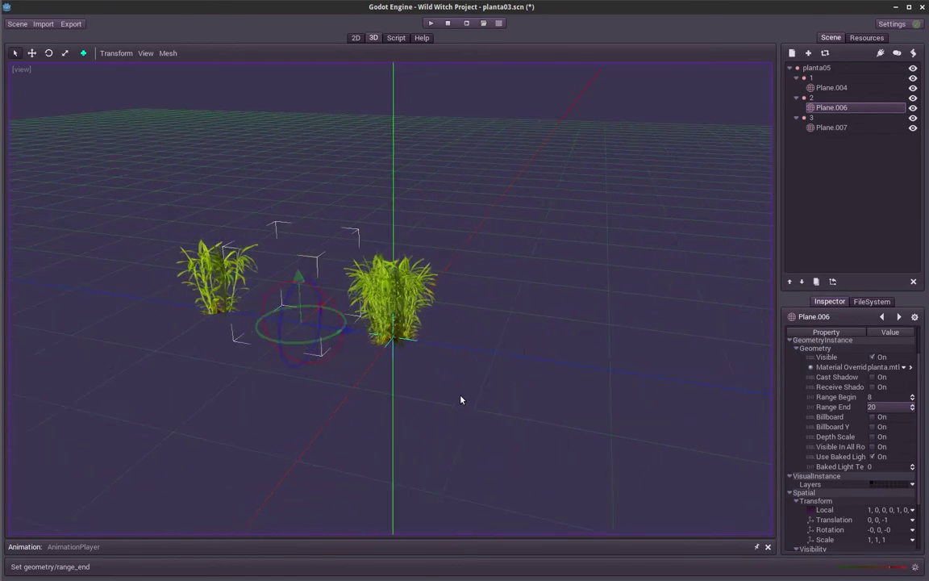
scroll(440, 448, "down", 4)
scroll(440, 447, "up", 1)
scroll(441, 439, "up", 1)
scroll(446, 428, "up", 1)
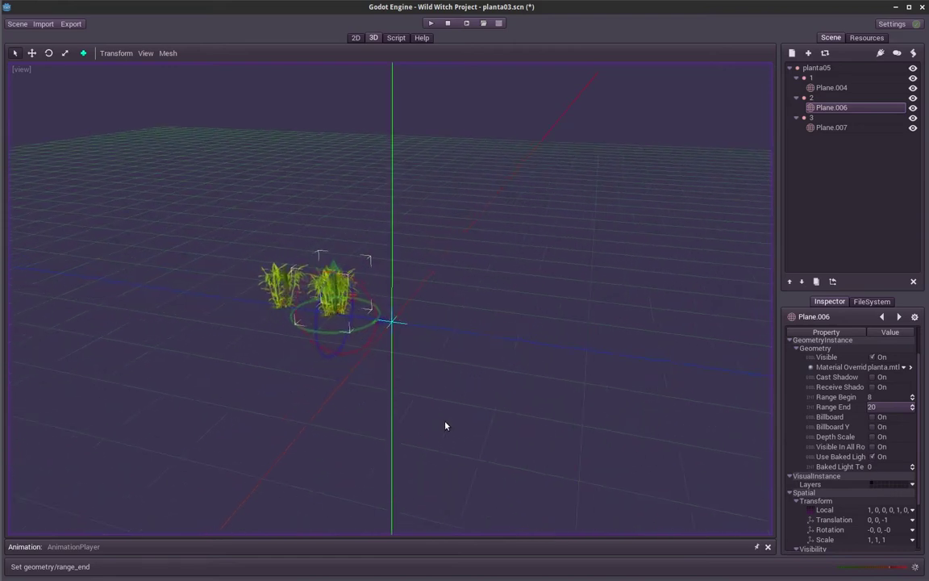
scroll(453, 416, "up", 2)
scroll(446, 436, "down", 4)
scroll(455, 424, "up", 2)
scroll(459, 413, "up", 2)
scroll(458, 415, "down", 1)
scroll(455, 422, "down", 2)
scroll(452, 428, "down", 1)
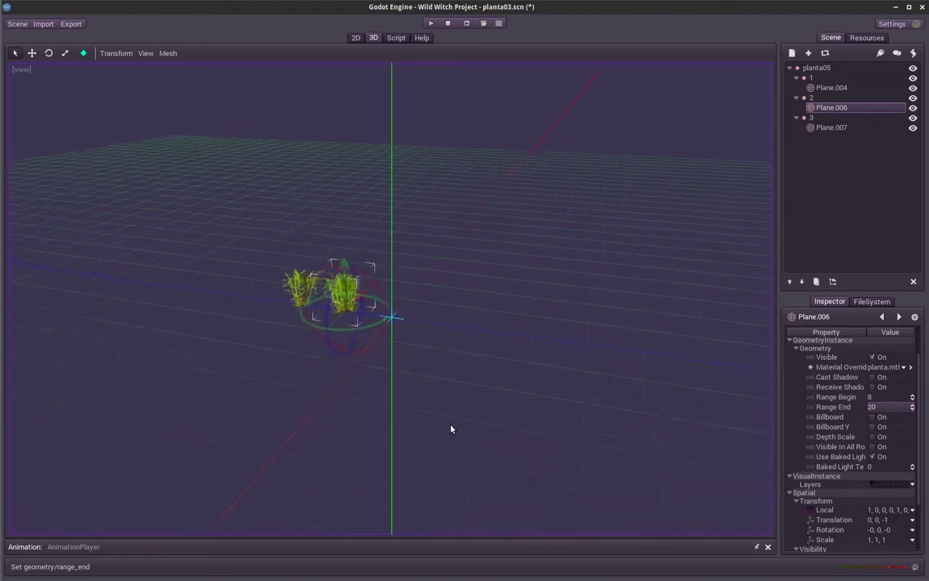
scroll(453, 421, "up", 4)
scroll(458, 420, "down", 1)
scroll(448, 410, "down", 1)
scroll(449, 404, "up", 2)
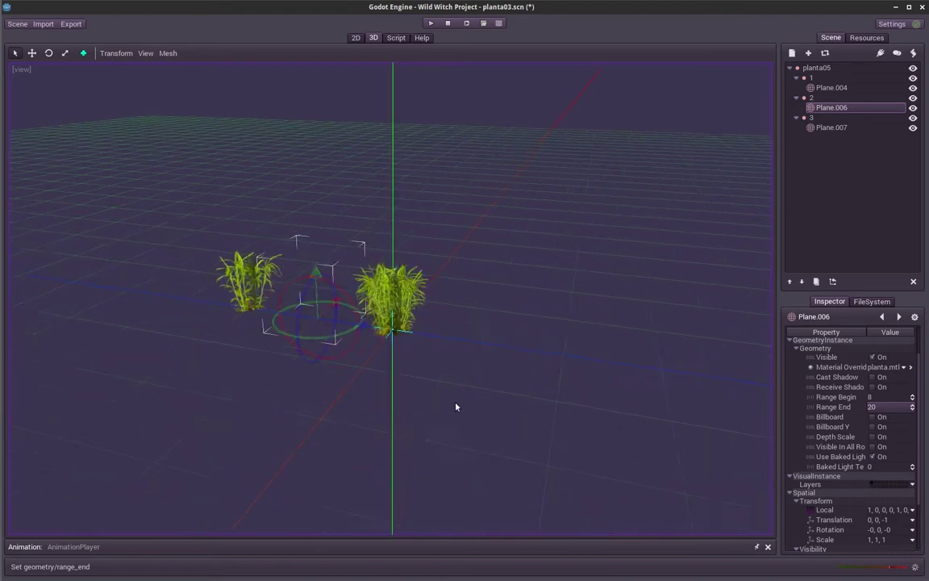
scroll(457, 407, "up", 2)
Give Plane.007 a visibility range from 20 to 80.
left_click(836, 128)
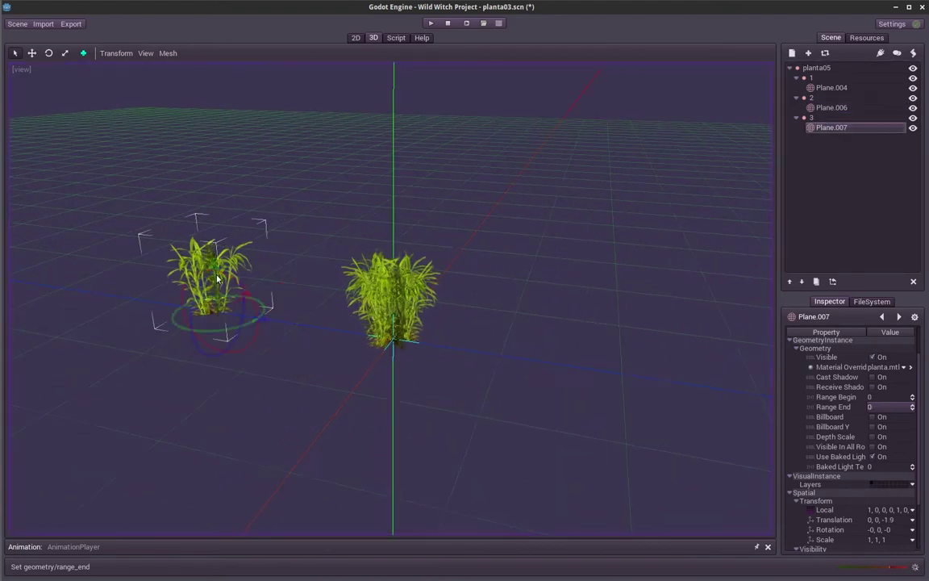
left_click(887, 398)
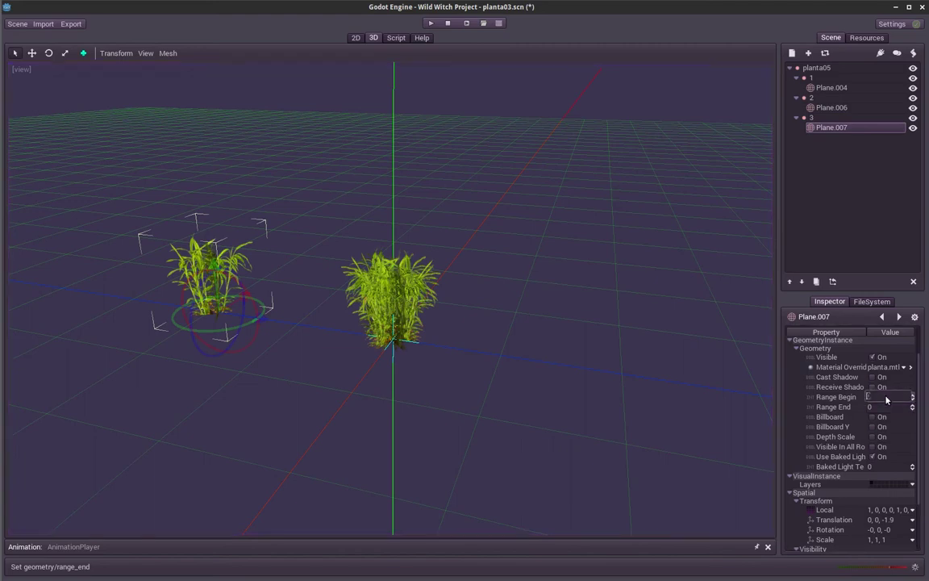
type("20")
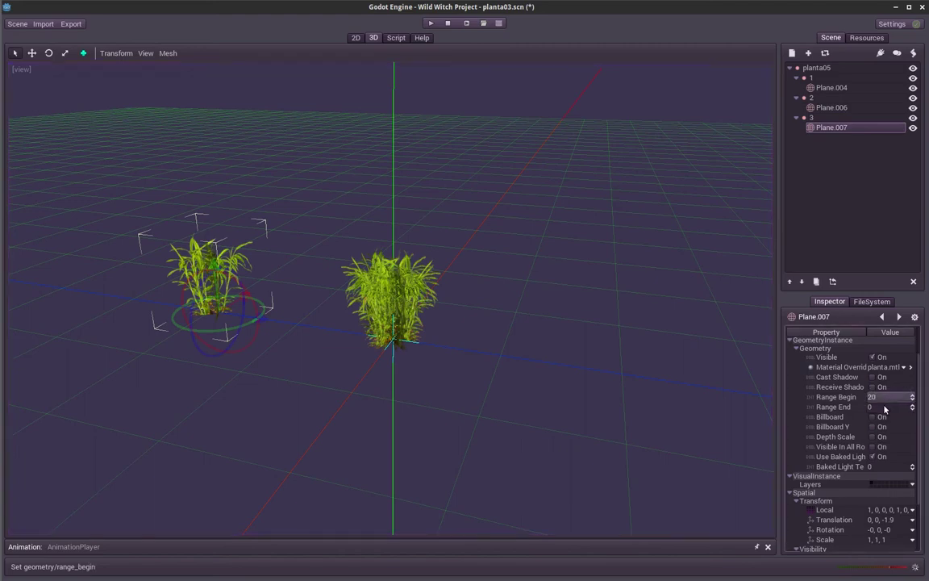
left_click(885, 408)
type("80")
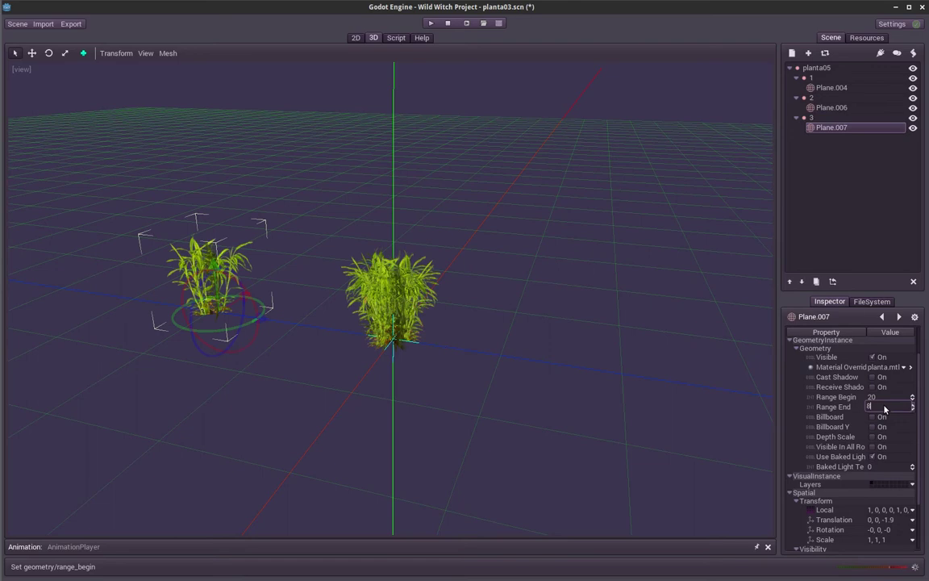
key("Return")
Zoom the viewport in and out to test the grass distance bands switching.
scroll(473, 248, "down", 2)
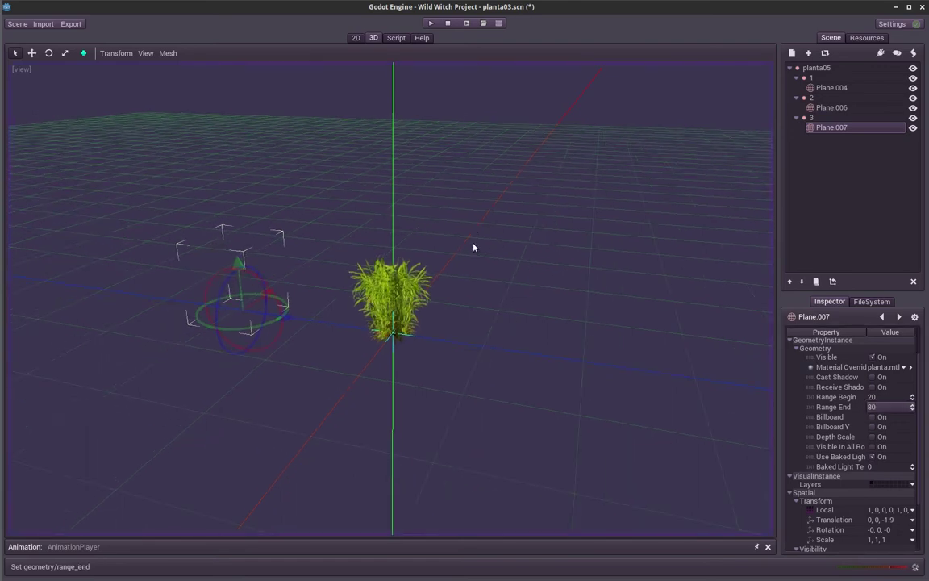
scroll(433, 274, "down", 3)
scroll(429, 303, "down", 2)
scroll(428, 321, "down", 1)
scroll(428, 335, "down", 3)
scroll(433, 327, "up", 3)
scroll(445, 299, "up", 2)
scroll(452, 285, "up", 1)
scroll(428, 331, "down", 2)
scroll(425, 338, "down", 1)
scroll(463, 276, "up", 3)
scroll(462, 266, "up", 2)
scroll(428, 351, "down", 3)
scroll(465, 265, "up", 3)
scroll(450, 293, "down", 1)
scroll(452, 293, "down", 1)
scroll(479, 239, "up", 2)
scroll(469, 276, "down", 2)
scroll(485, 276, "up", 1)
scroll(485, 277, "down", 1)
scroll(479, 280, "down", 1)
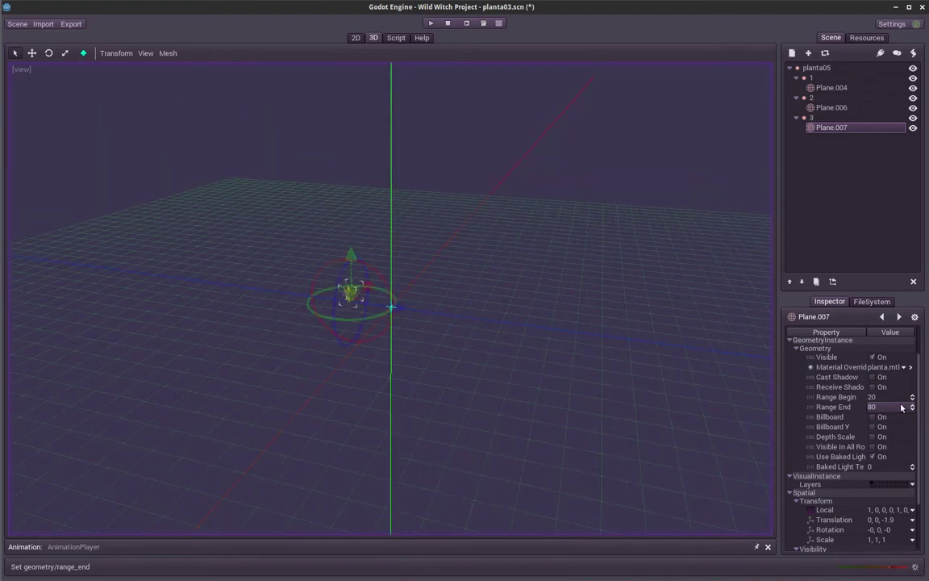
scroll(490, 306, "up", 2)
scroll(500, 283, "up", 2)
scroll(512, 246, "up", 3)
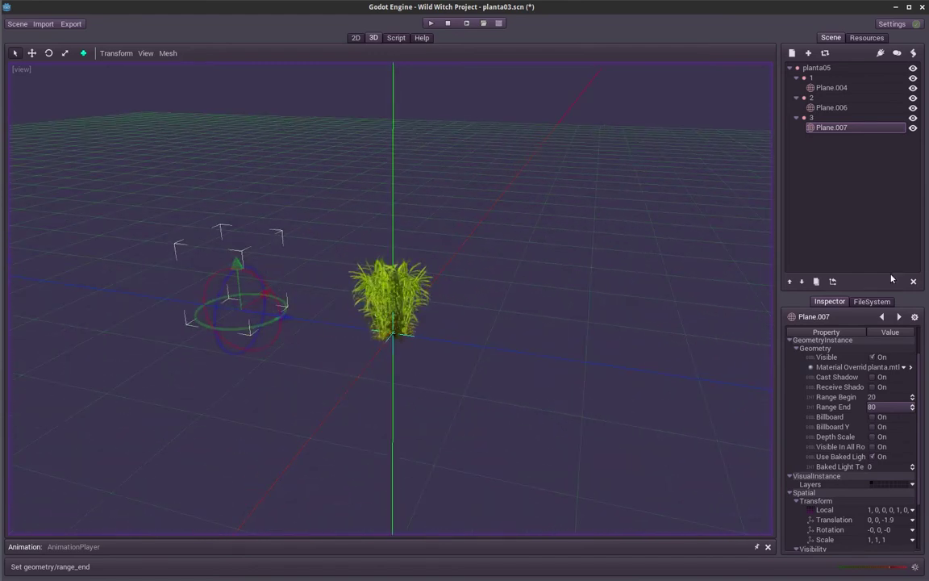
scroll(426, 376, "down", 3)
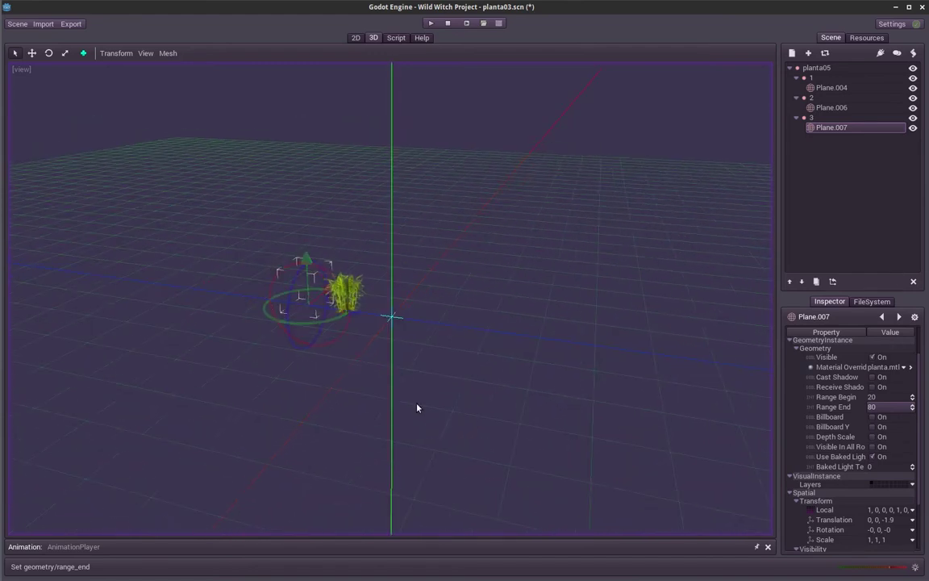
Review the properties of Plane.006 and nodes 1, 2 and 3.
left_click(830, 108)
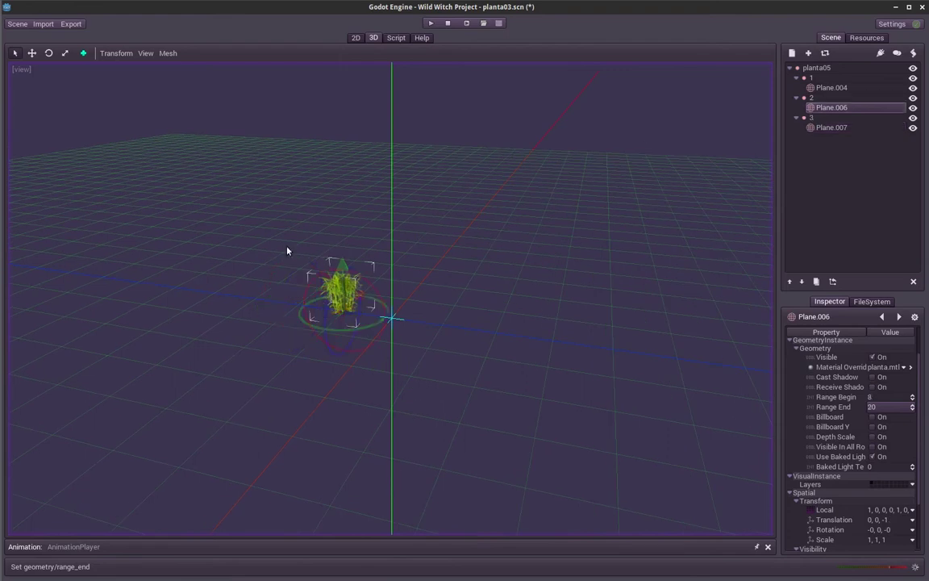
left_click(812, 97)
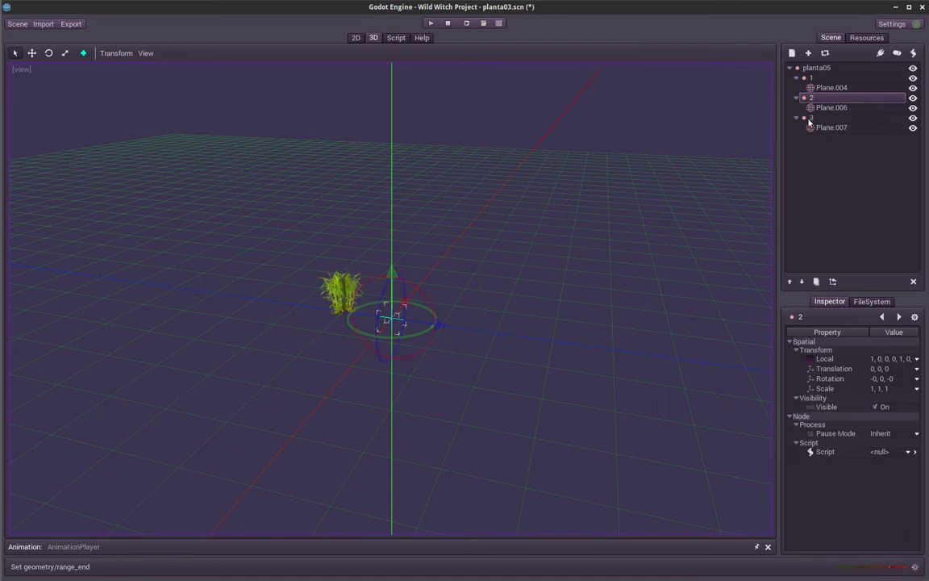
left_click(811, 117)
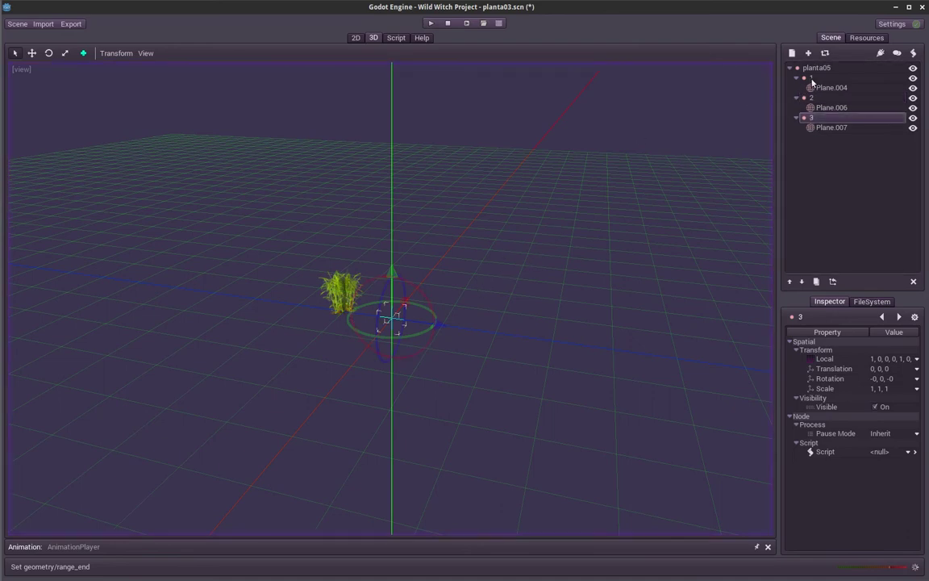
left_click(811, 77)
left_click(815, 98)
Set Plane.006's z translation to 0.
left_click(821, 89)
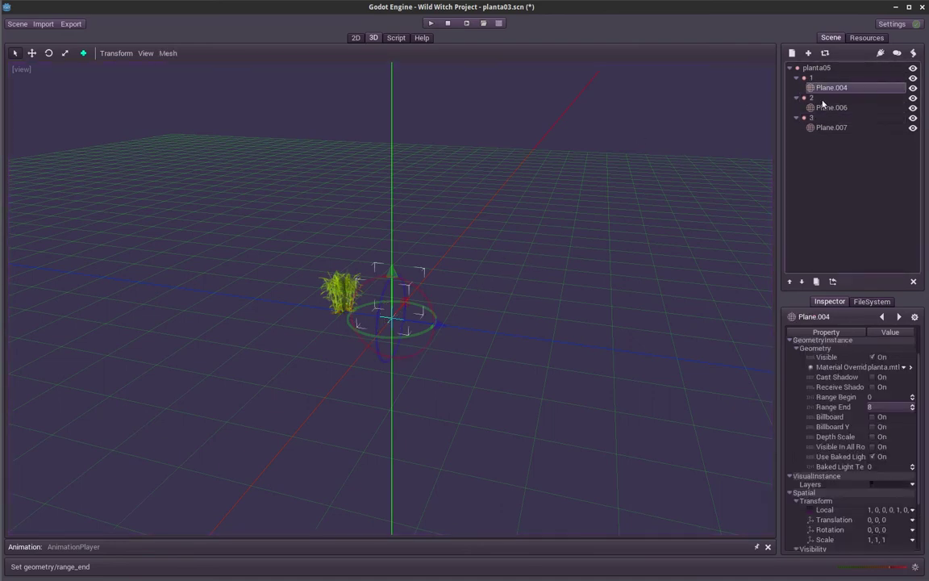
left_click(822, 107)
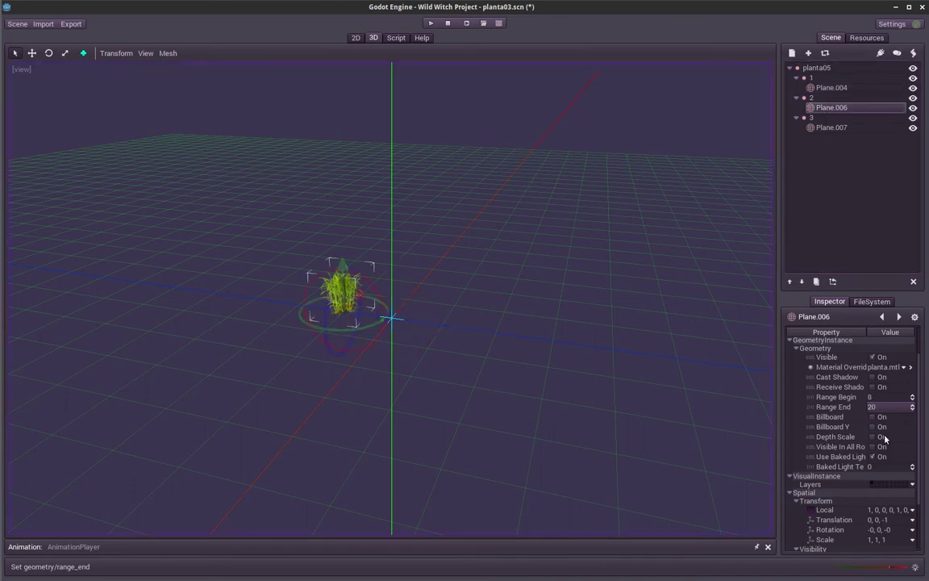
scroll(917, 436, "down", 1)
scroll(917, 436, "down", 1)
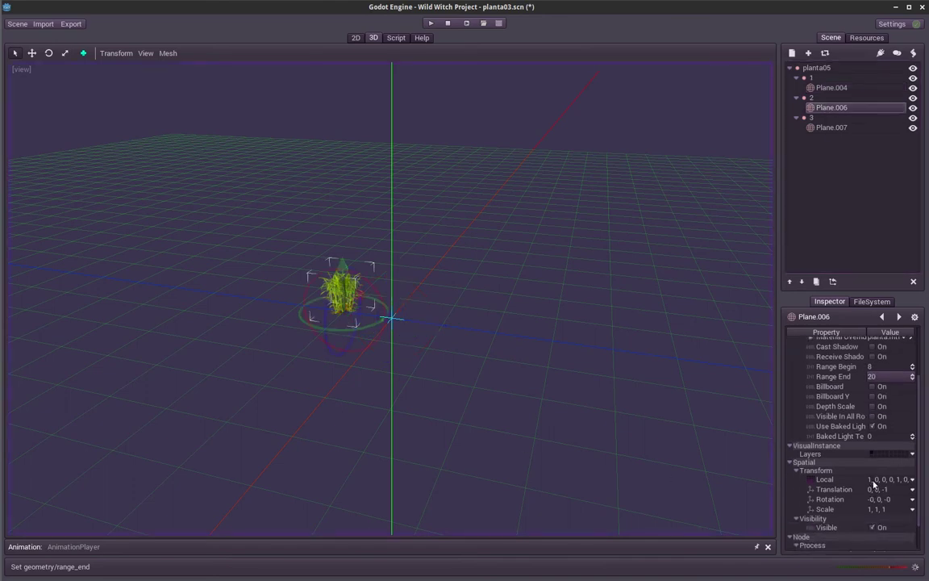
left_click(902, 490)
left_click(901, 504)
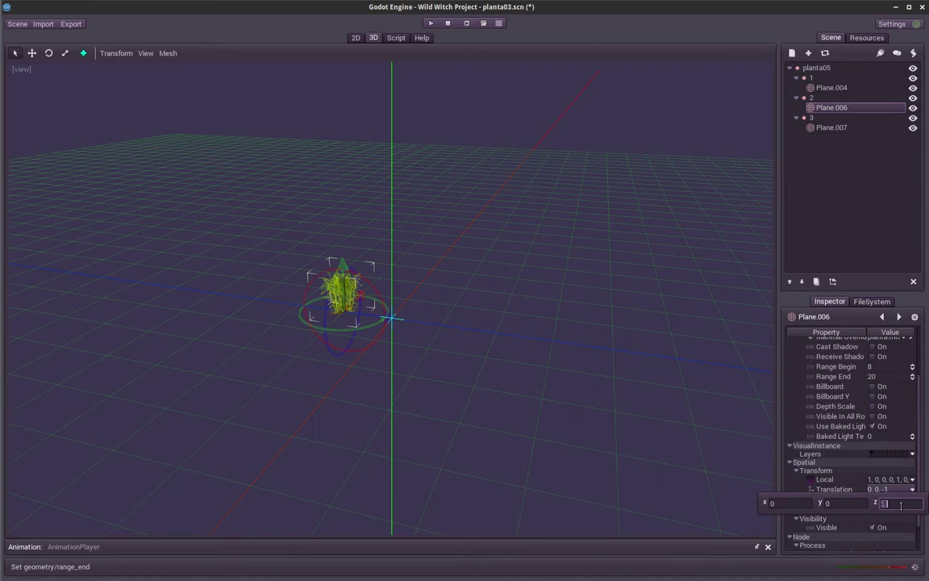
type("0")
key("Return")
Set Plane.007's z translation to 0, moving it to the origin.
left_click(831, 127)
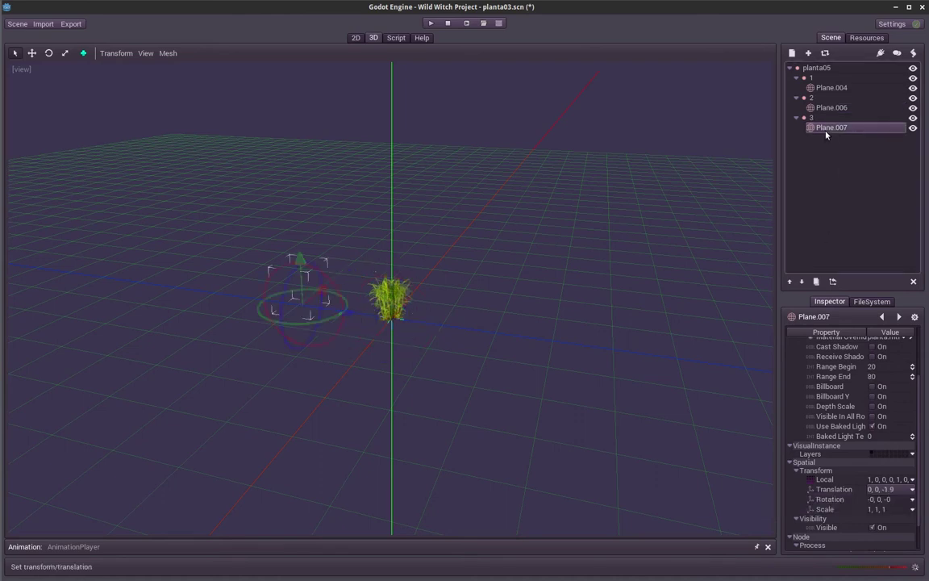
left_click(902, 490)
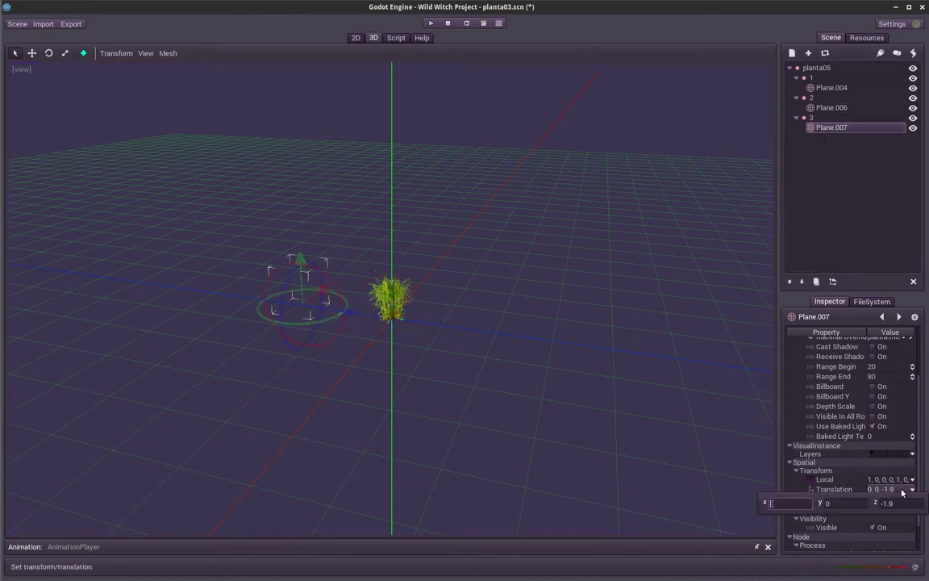
left_click(896, 504)
type("0")
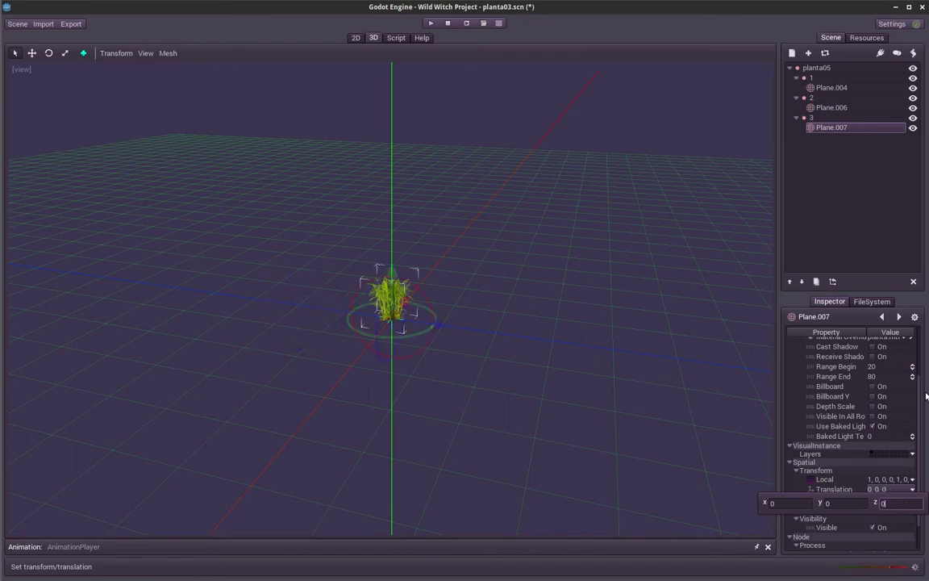
key("Return")
middle_click_drag(431, 317, 431, 374)
scroll(431, 375, "up", 5)
scroll(513, 264, "down", 8)
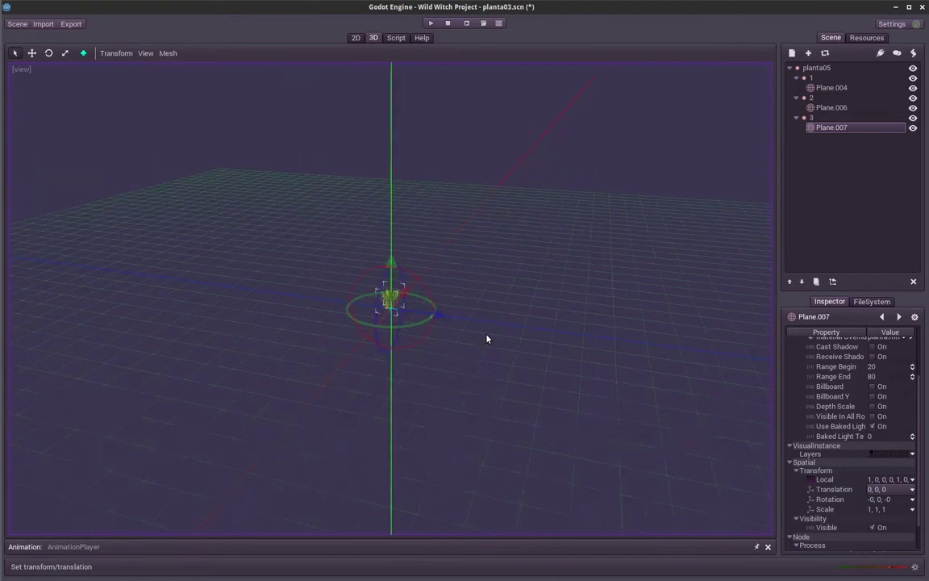
scroll(516, 238, "up", 6)
scroll(571, 275, "up", 2)
Save planta03.scn and view the stacked clump from Top View.
key("ctrl+s")
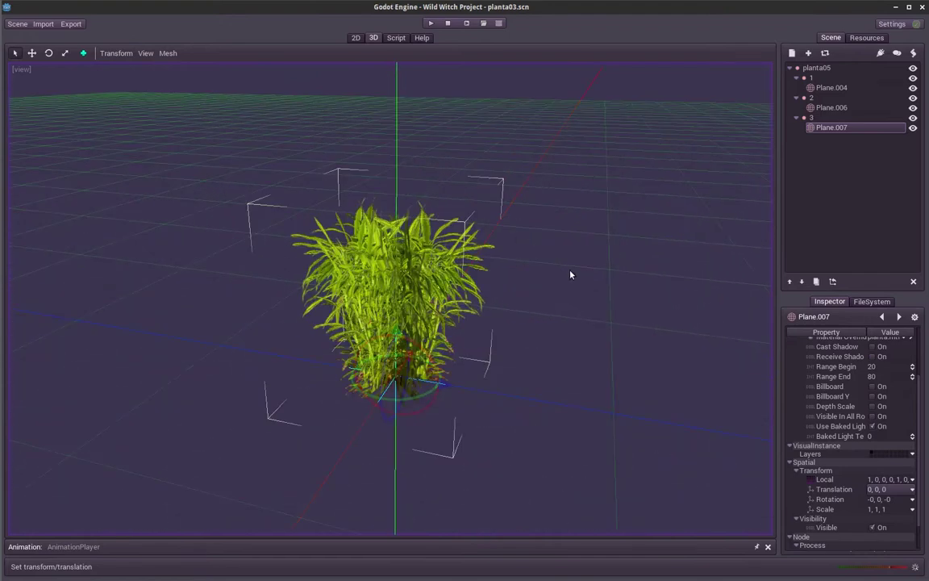
key("KP_7")
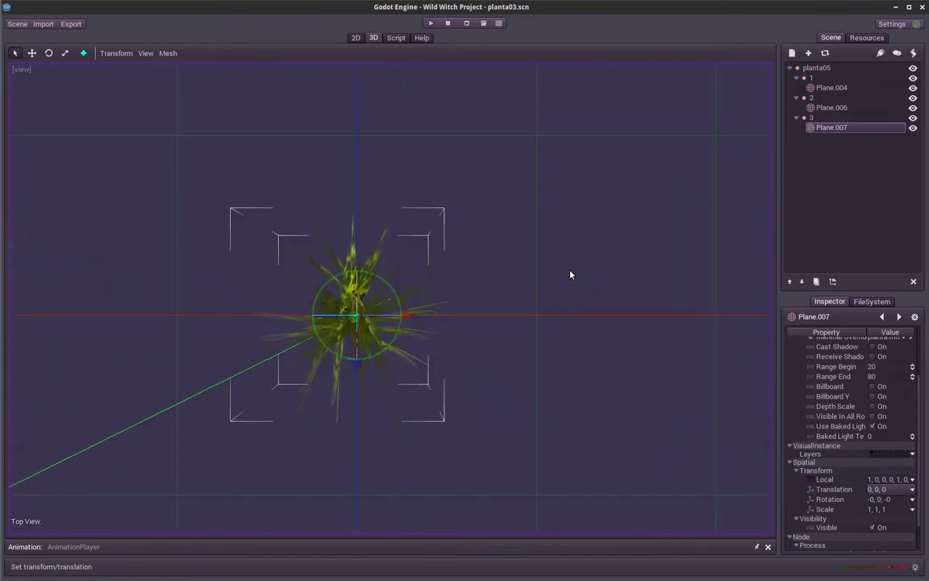
scroll(499, 296, "up", 1)
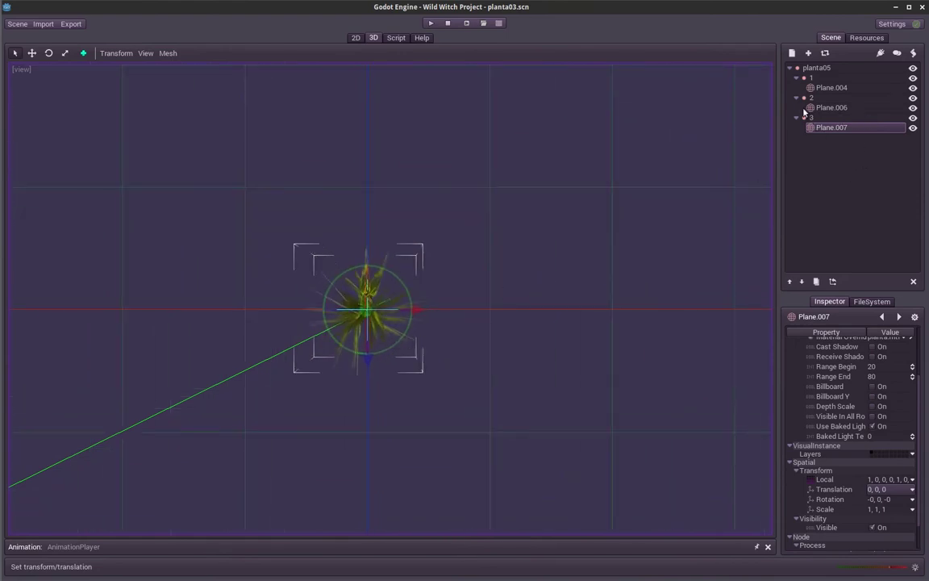
scroll(519, 312, "up", 1)
scroll(525, 327, "up", 1)
Duplicate Plane.004, shift the copy right along X, and rotate it about 26 degrees.
left_click(831, 87)
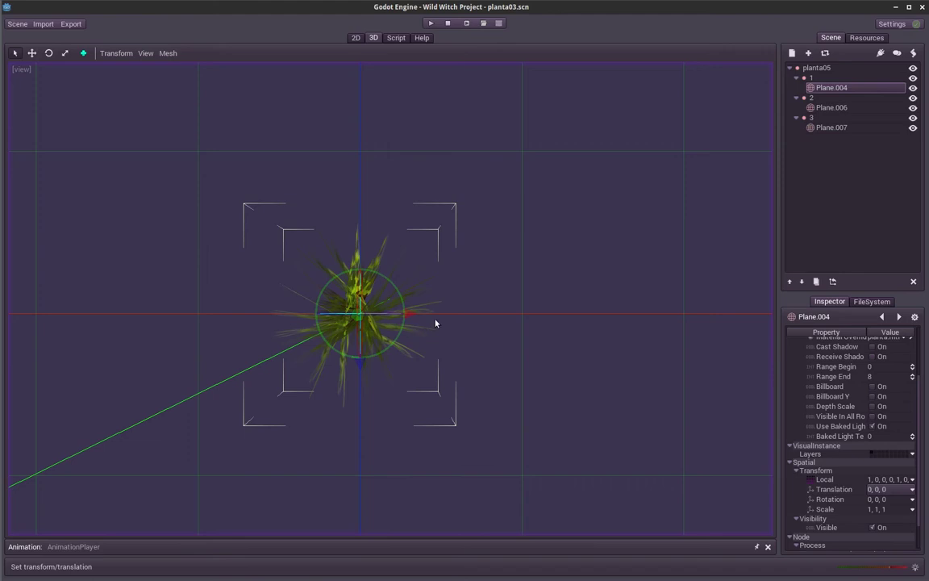
key("ctrl+d")
left_click_drag(409, 321, 531, 319)
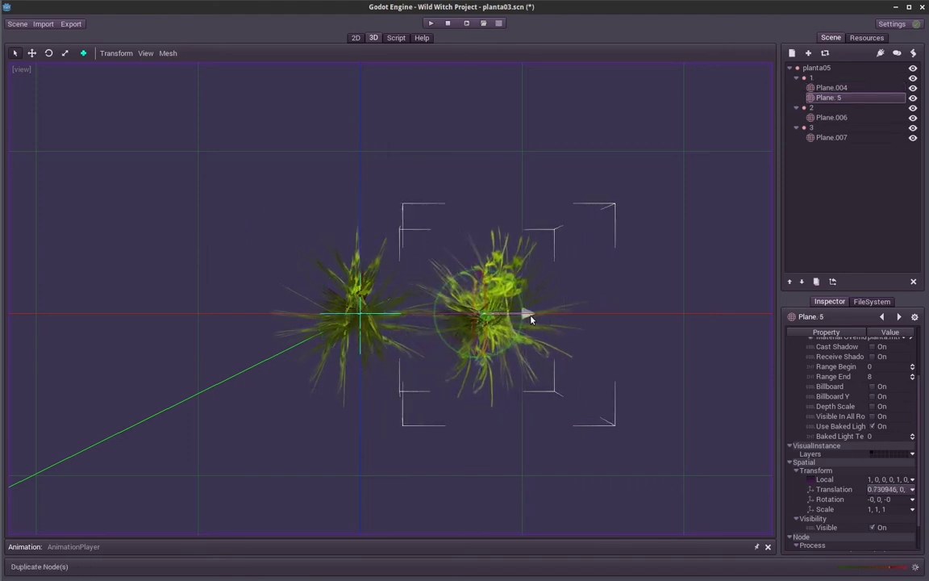
key("e")
mouse_move(535, 316)
left_mouse_down()
mouse_move(513, 360)
mouse_move(493, 363)
left_mouse_up()
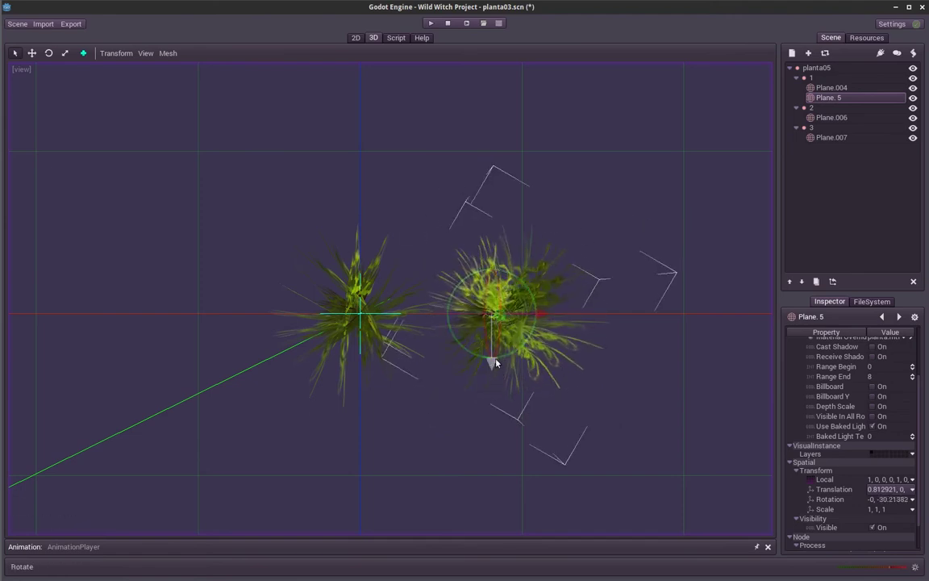
middle_click_drag(495, 363, 491, 317)
scroll(497, 365, "down", 1)
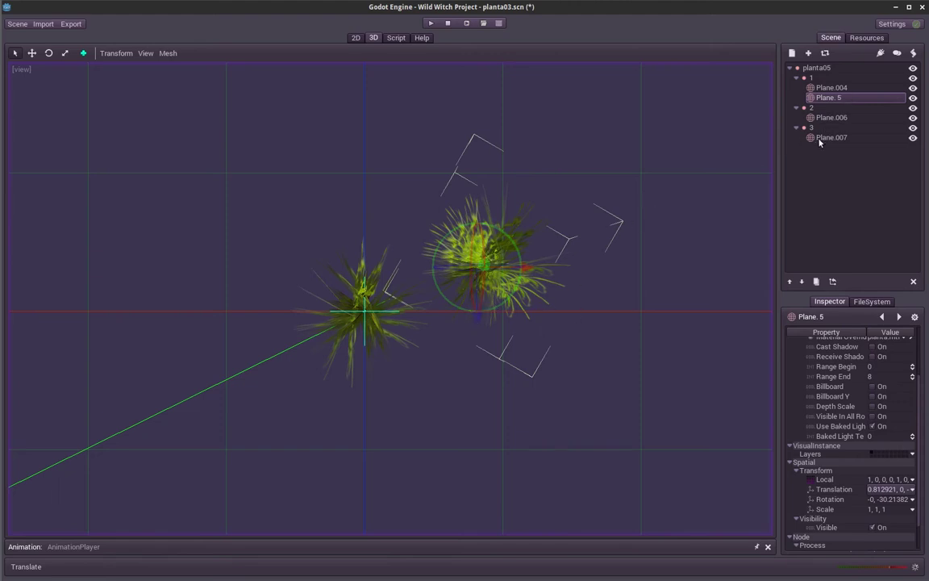
mouse_move(2, 109)
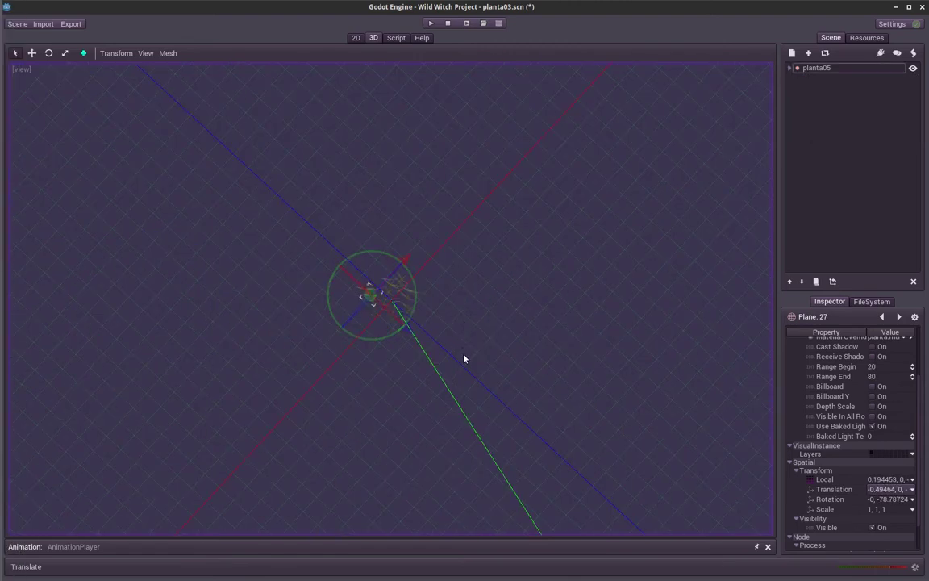
Move Plane.24 along its depth axis and pull it back tightly into the clump.
middle_click_drag(461, 352, 474, 294)
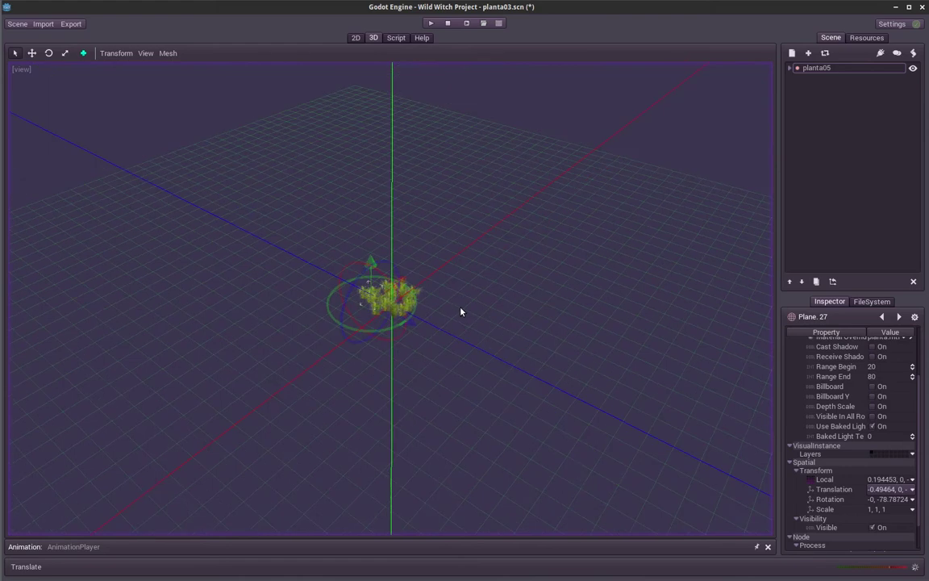
scroll(483, 276, "up", 2)
scroll(493, 260, "up", 2)
scroll(493, 254, "down", 2)
scroll(500, 234, "up", 2)
scroll(497, 242, "down", 2)
scroll(488, 271, "down", 1)
scroll(494, 250, "up", 2)
scroll(504, 214, "up", 2)
scroll(502, 234, "down", 3)
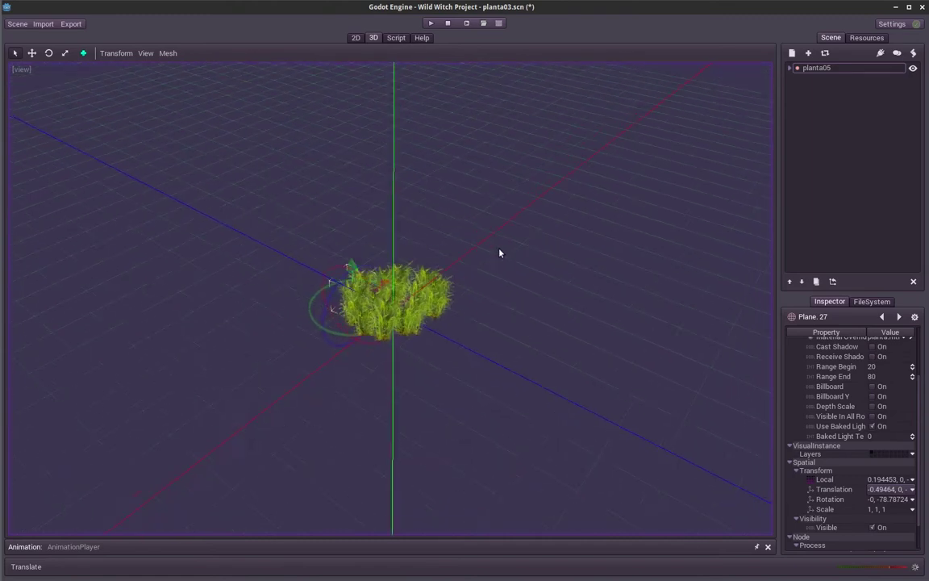
scroll(498, 262, "down", 1)
scroll(504, 259, "up", 2)
scroll(504, 251, "down", 1)
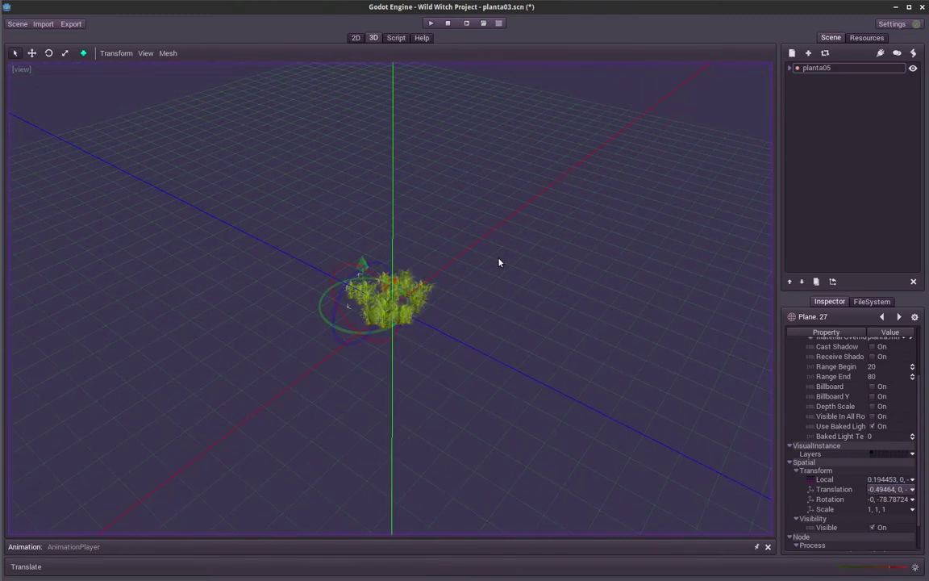
left_click(357, 284)
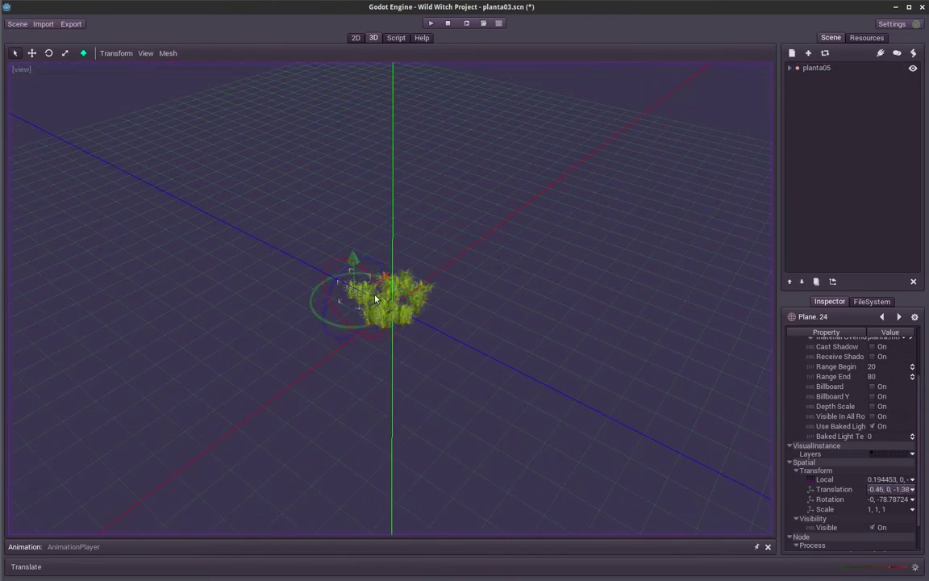
left_click_drag(382, 309, 443, 344)
scroll(468, 331, "down", 3)
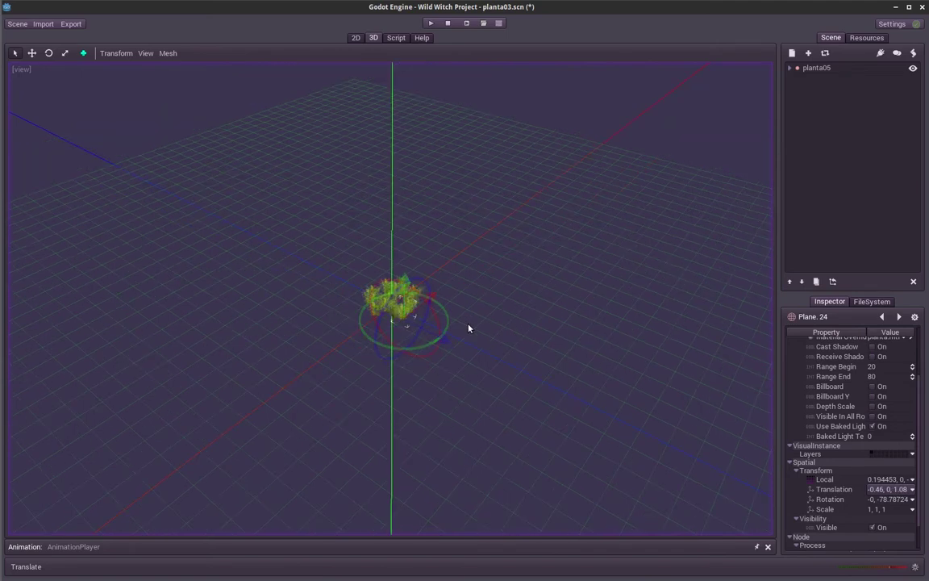
scroll(472, 335, "up", 2)
scroll(481, 323, "up", 2)
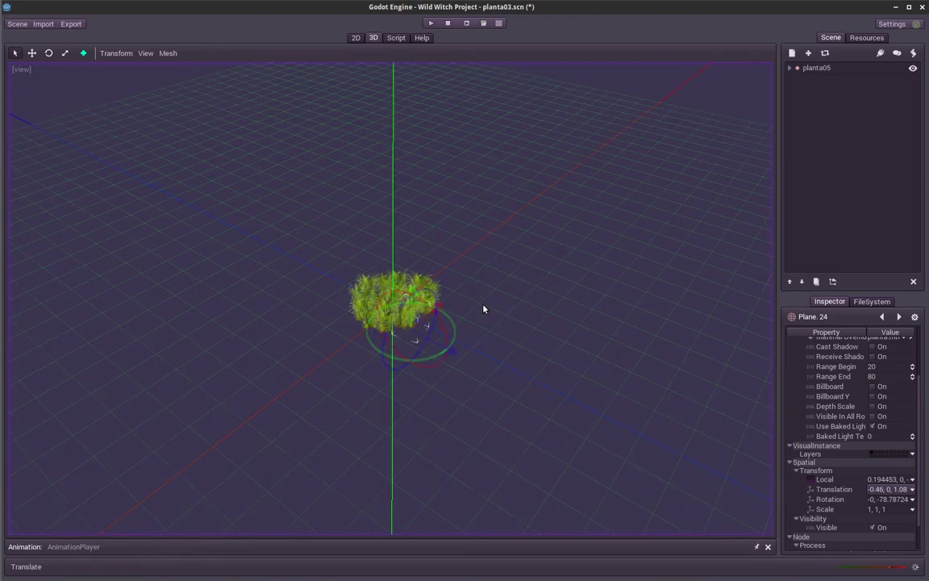
mouse_move(446, 338)
left_mouse_down()
mouse_move(423, 292)
mouse_move(411, 305)
left_mouse_up()
scroll(481, 324, "down", 2)
scroll(485, 295, "up", 3)
scroll(480, 314, "down", 2)
scroll(483, 287, "up", 2)
scroll(490, 247, "up", 3)
scroll(488, 269, "down", 1)
scroll(480, 311, "down", 2)
scroll(481, 313, "down", 1)
scroll(484, 291, "up", 3)
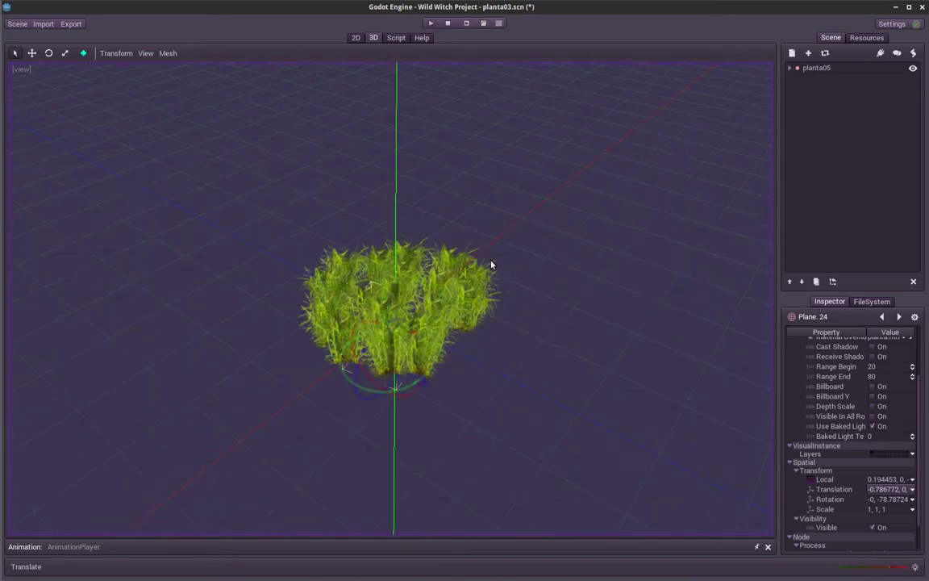
scroll(492, 262, "up", 2)
Save the planta05 scene and expand it to show groups 1, 2 and 3.
key("ctrl+s")
left_click(790, 68)
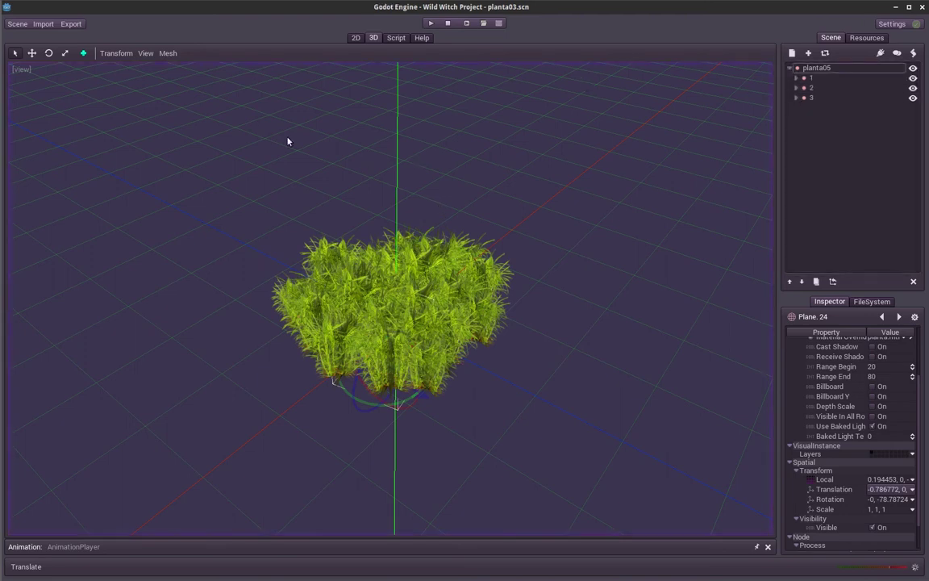
left_click(18, 24)
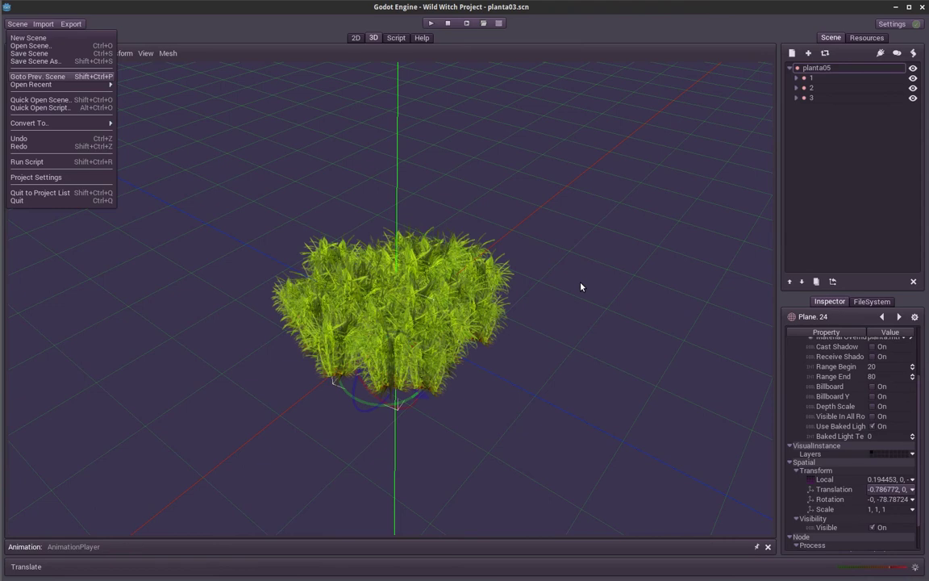
Return to Cena1.scn, run the game, and reposition its window.
key("ctrl+shift+p")
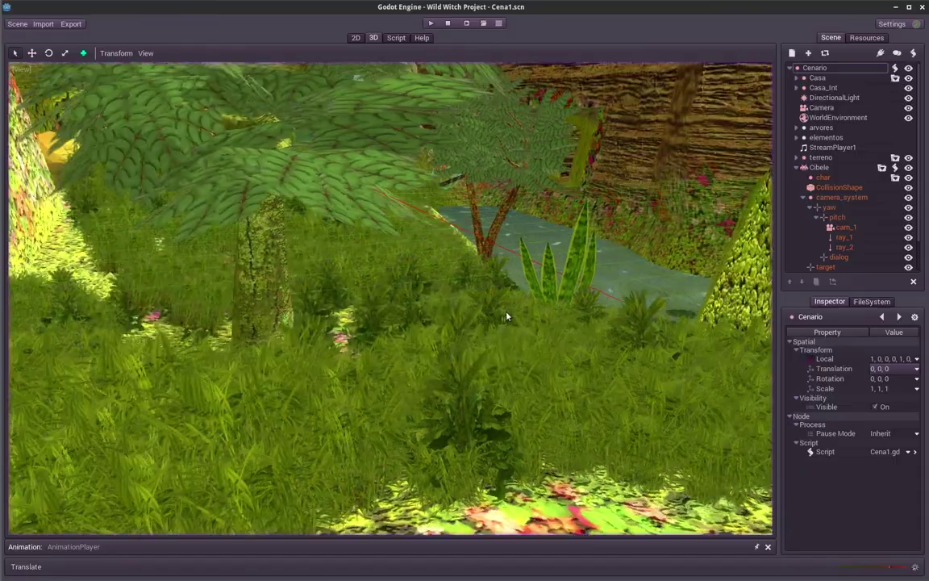
mouse_move(507, 316)
middle_mouse_down()
mouse_move(536, 314)
mouse_move(490, 300)
mouse_move(533, 329)
middle_mouse_up()
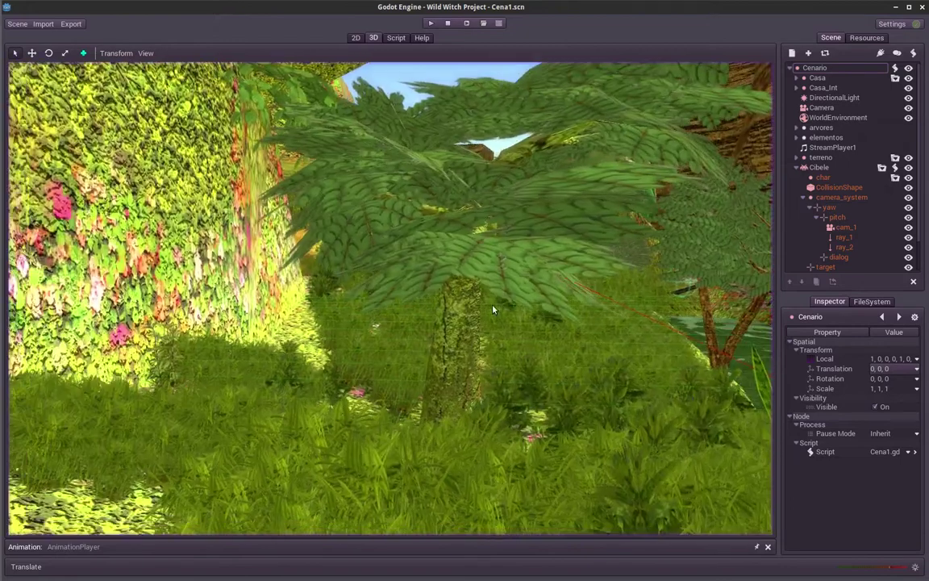
middle_click_drag(533, 329, 443, 274)
left_click(432, 25)
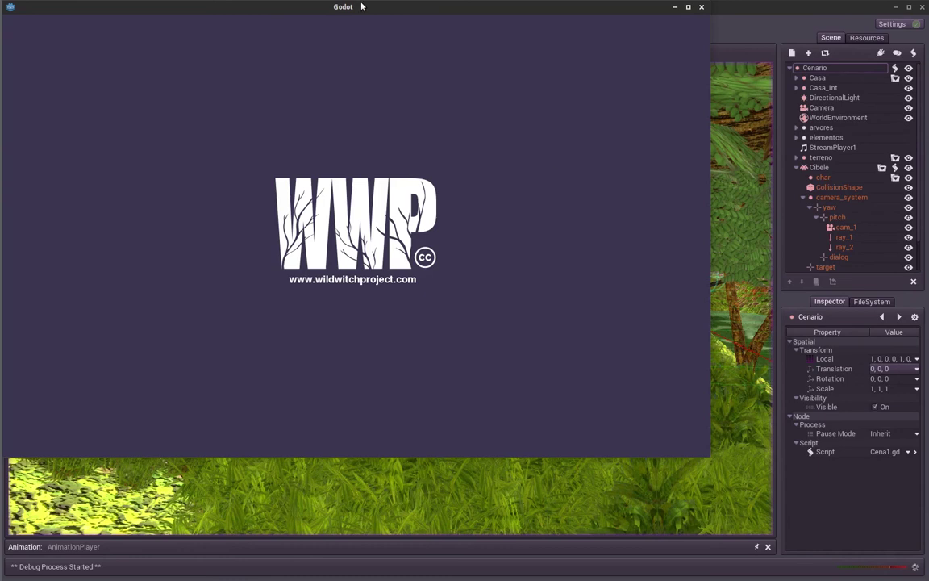
mouse_move(363, 6)
left_mouse_down()
mouse_move(467, 49)
mouse_move(450, 44)
left_mouse_up()
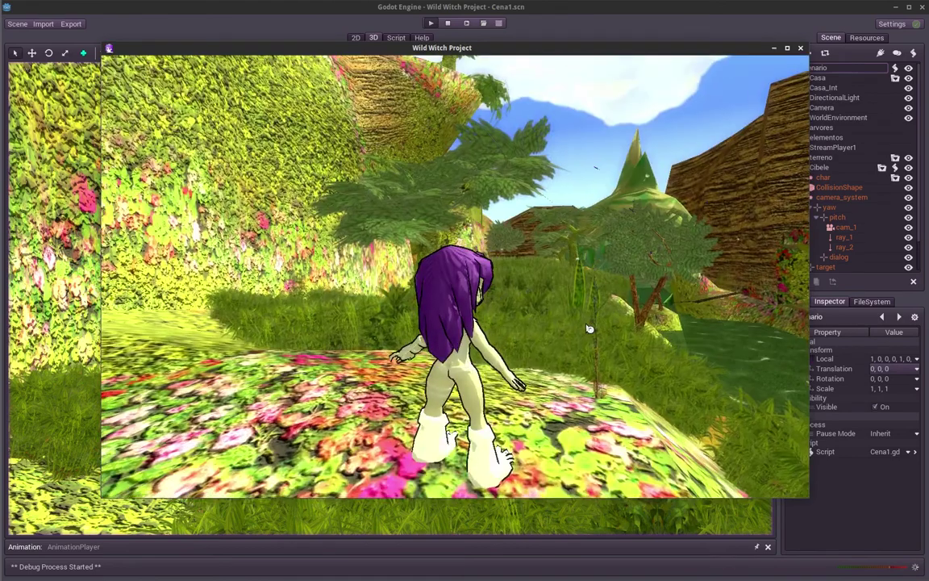
Walk the witch across the flower bed and meadow.
key("w")
key("d")
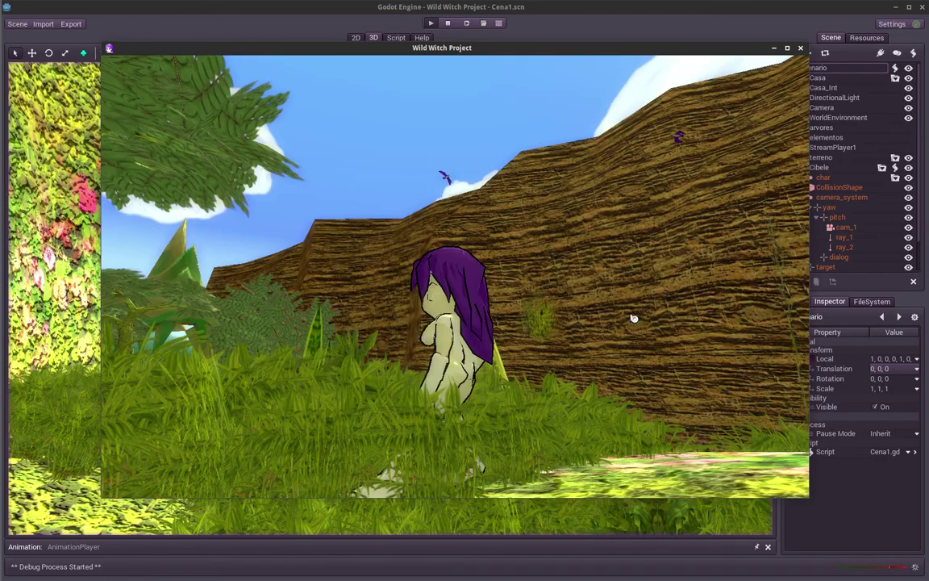
key("w")
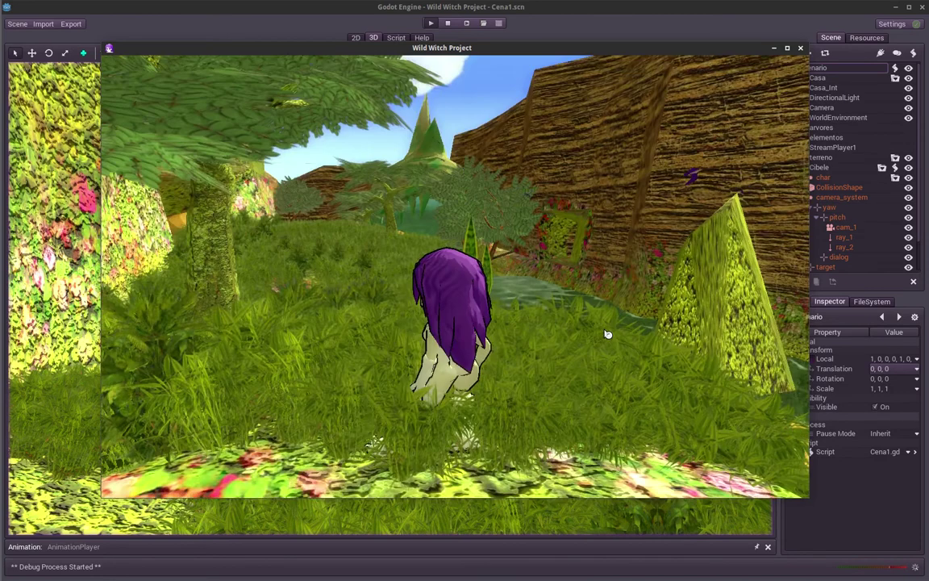
key("s")
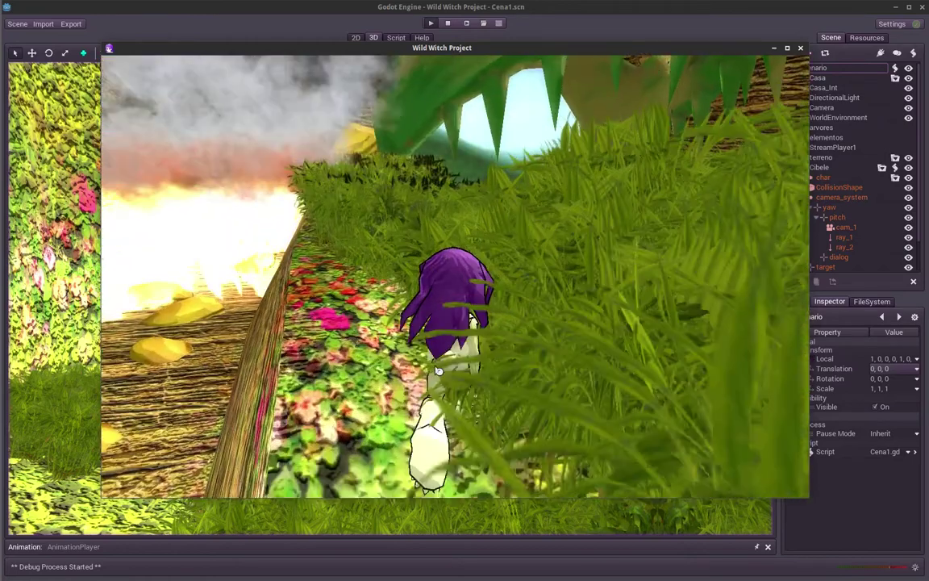
Walk the witch through the tall grass by the water and wooden wall, then quit the game.
key("d")
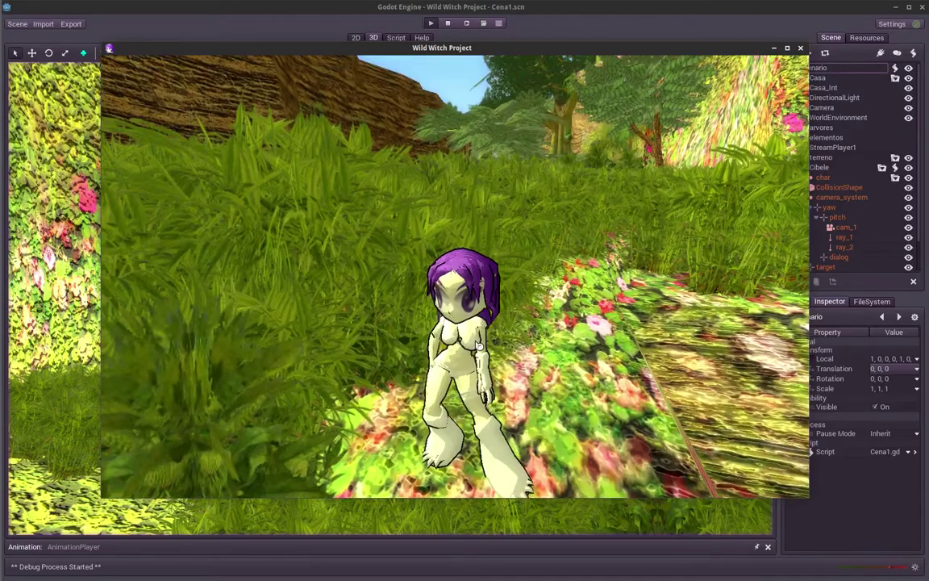
key("w")
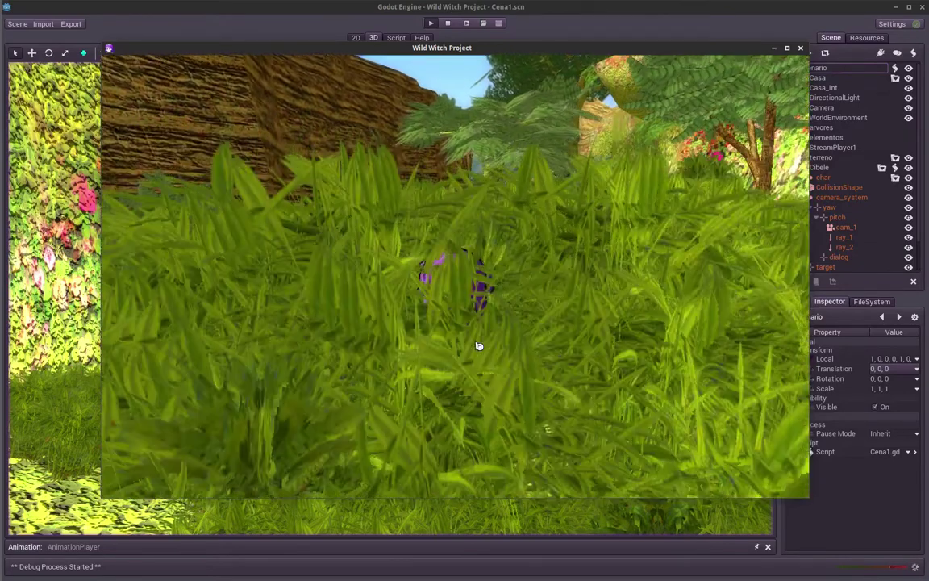
key("a")
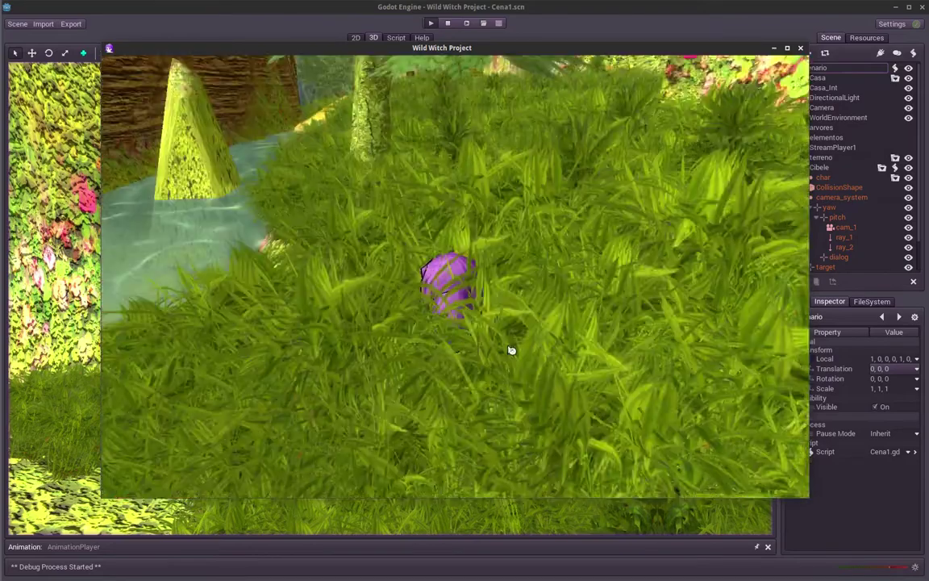
key("d")
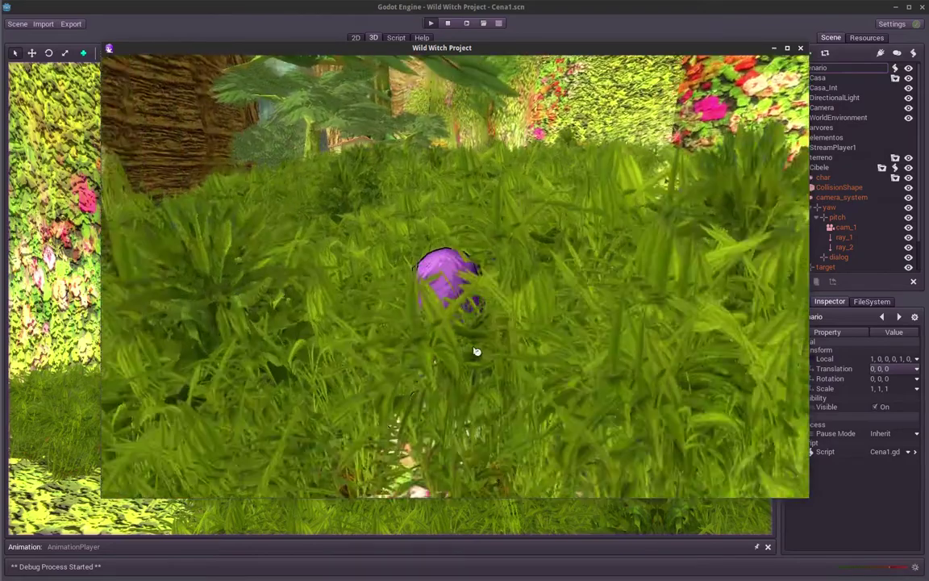
key("w")
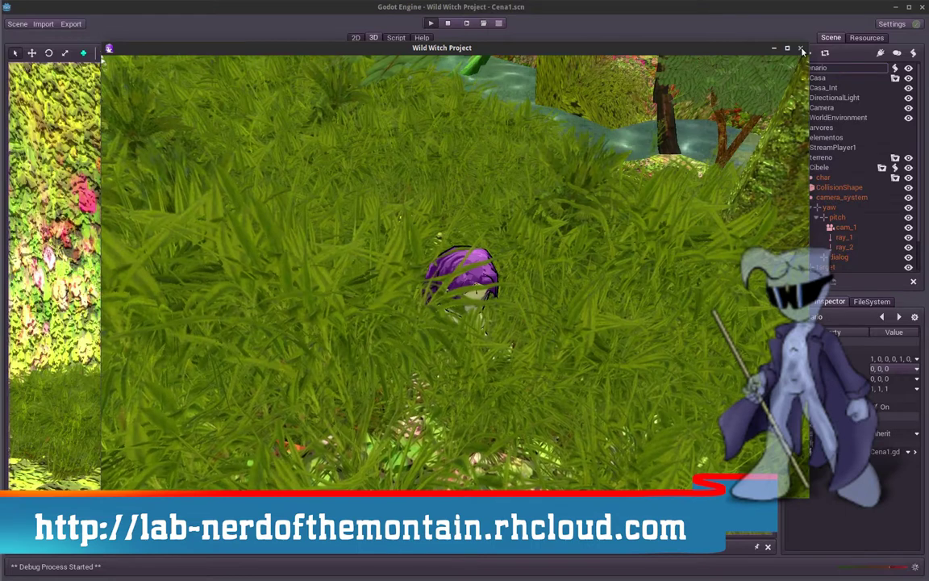
key("Escape")
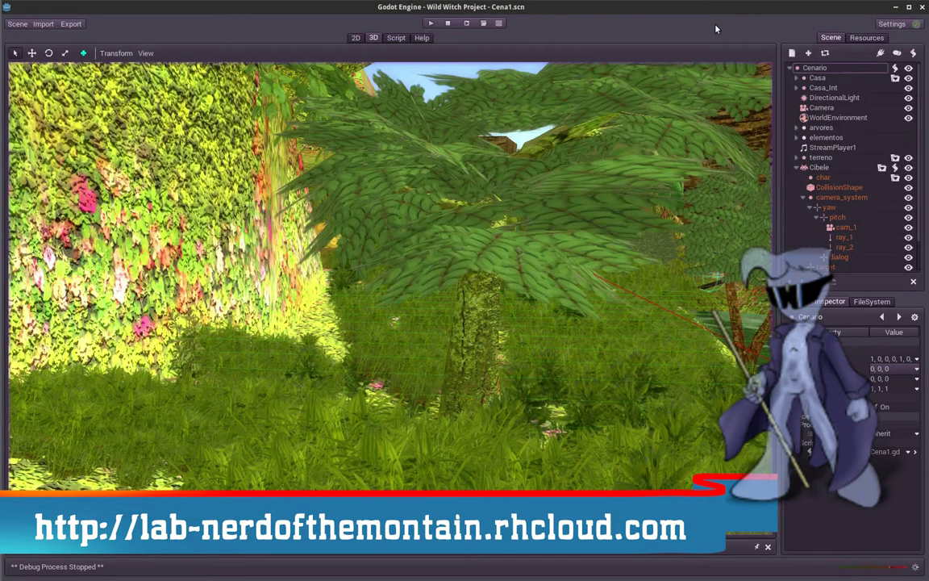